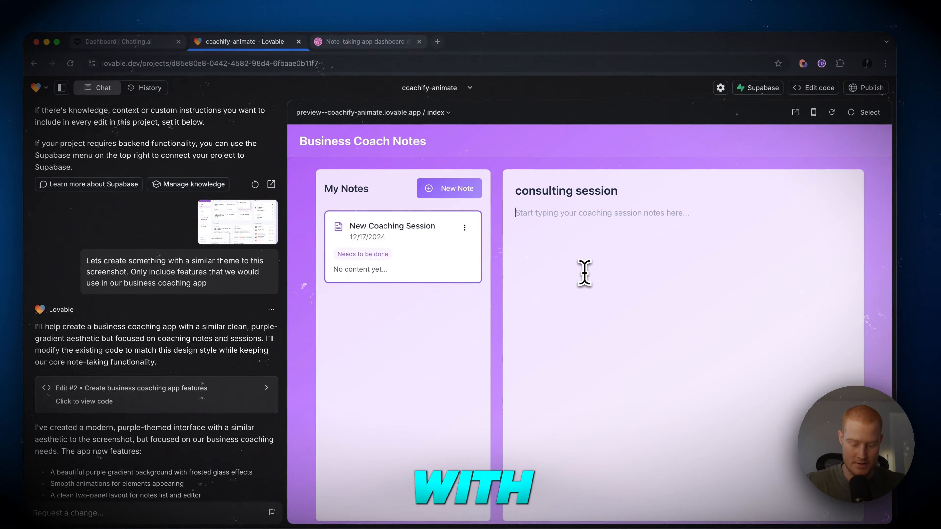
Step: Type 'Decided I nee' into the note body, then store a captured reply in the response variable
left_click(594, 263)
type("Decided I nee")
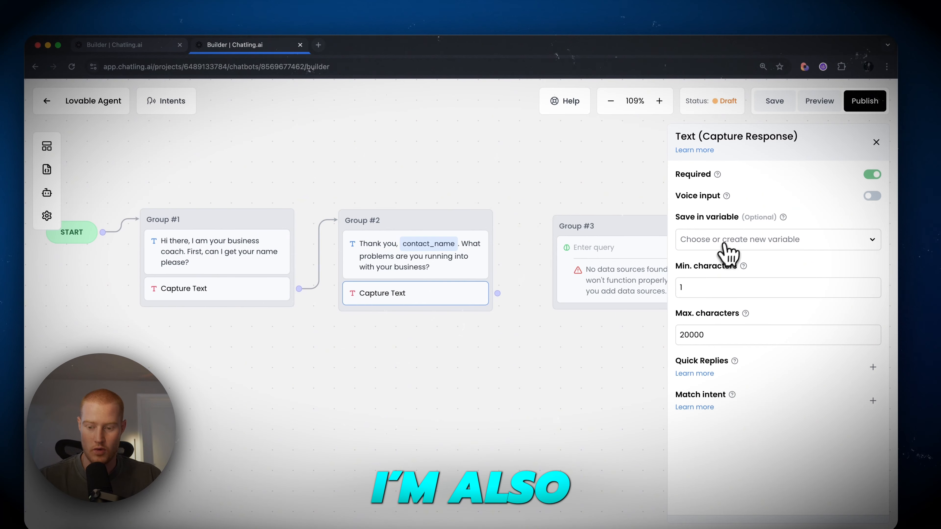
left_click(725, 243)
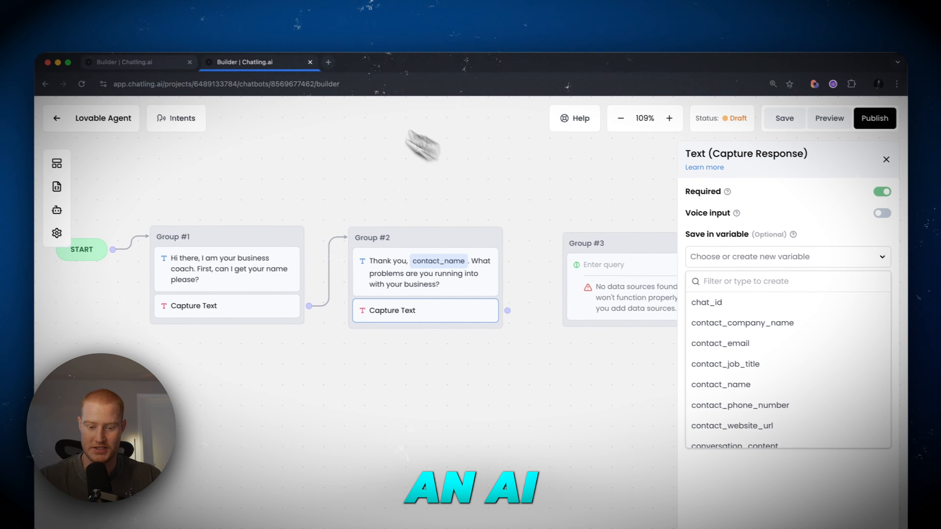
type("response")
left_click(726, 267)
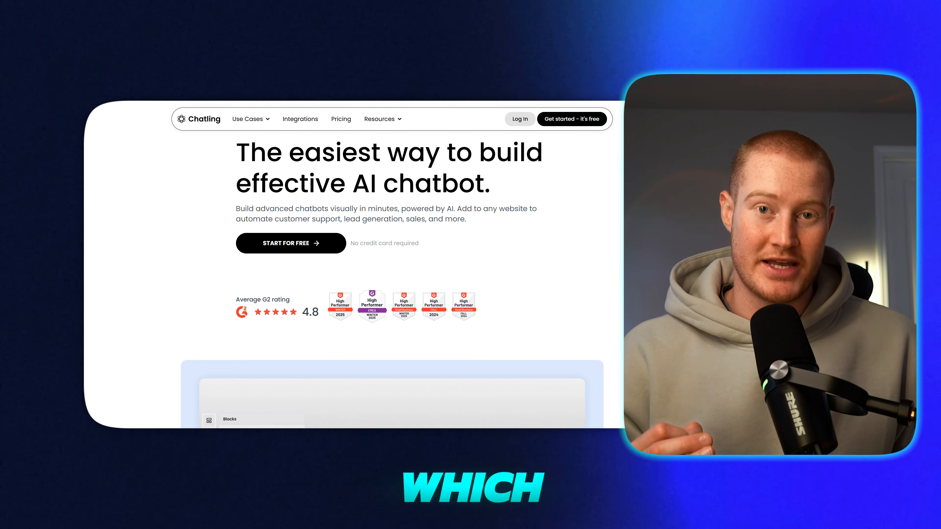
scroll(392, 274, "down", 6)
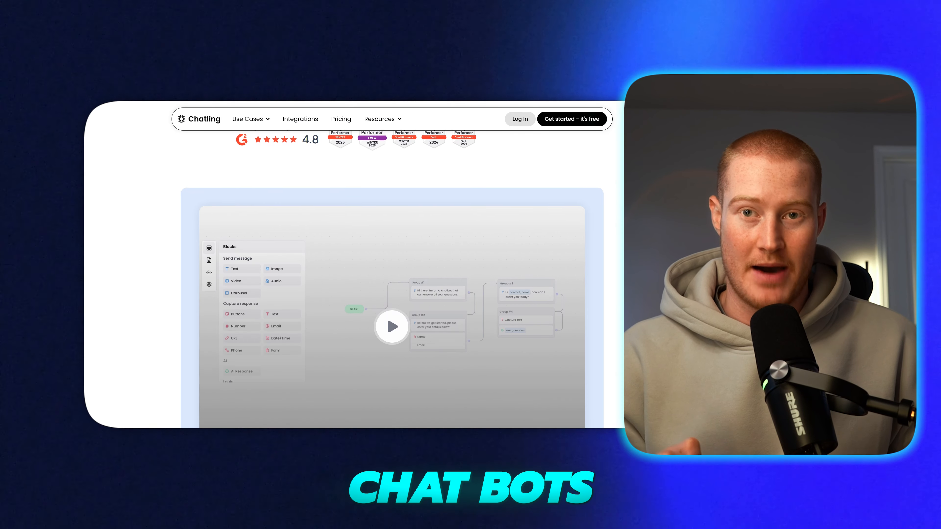
scroll(392, 274, "down", 5)
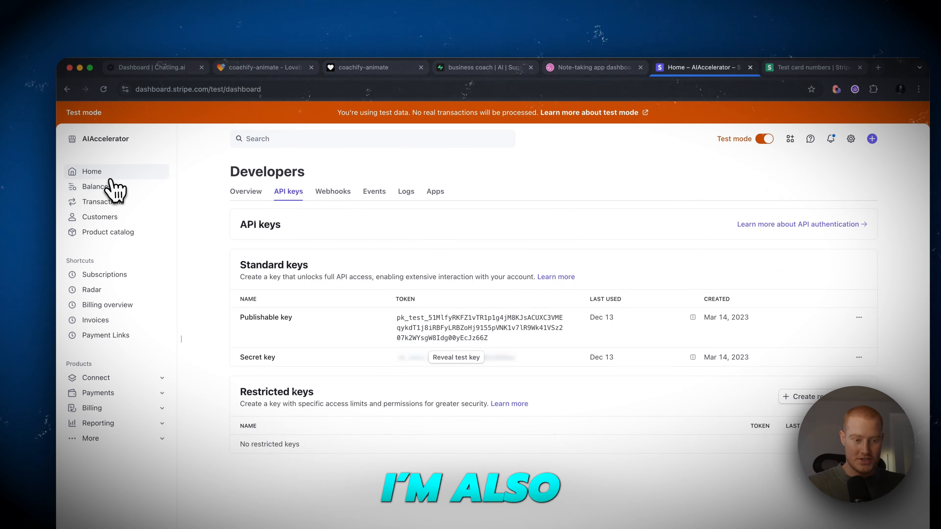
Step: Open the Stripe home dashboard and briefly highlight the $14.26 USD balance
left_click(105, 179)
double_click(663, 208)
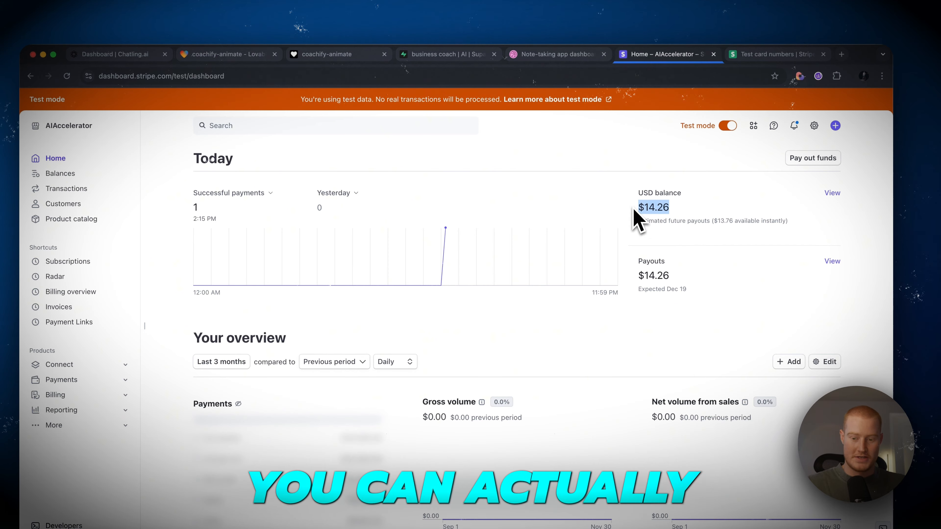
left_click(682, 194)
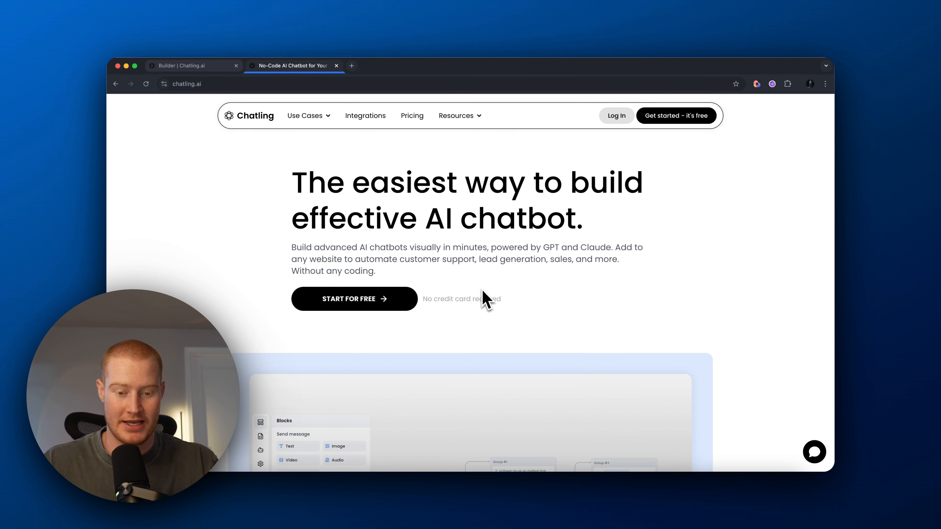
Step: Browse the Chatling homepage, then log in to the My Chatbots list of 12 chatbots
scroll(485, 300, "down", 4)
scroll(488, 299, "up", 3)
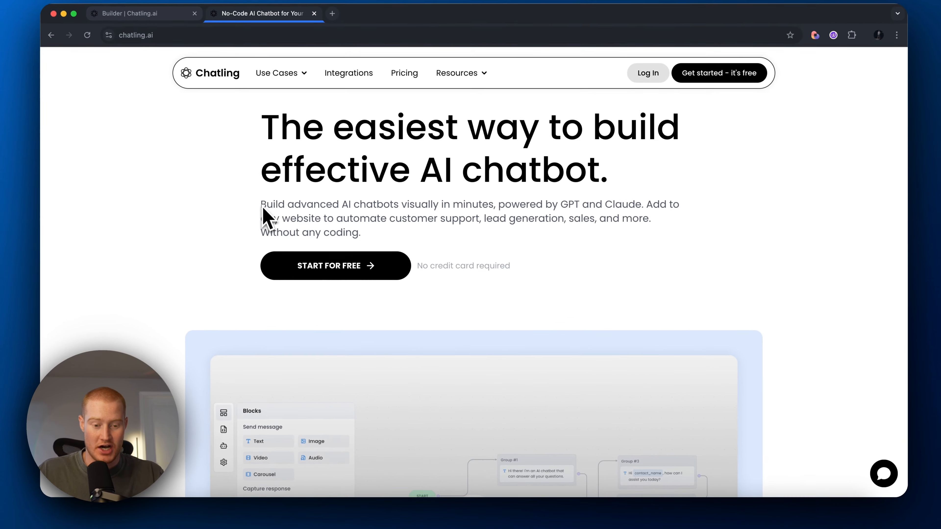
scroll(385, 256, "down", 3)
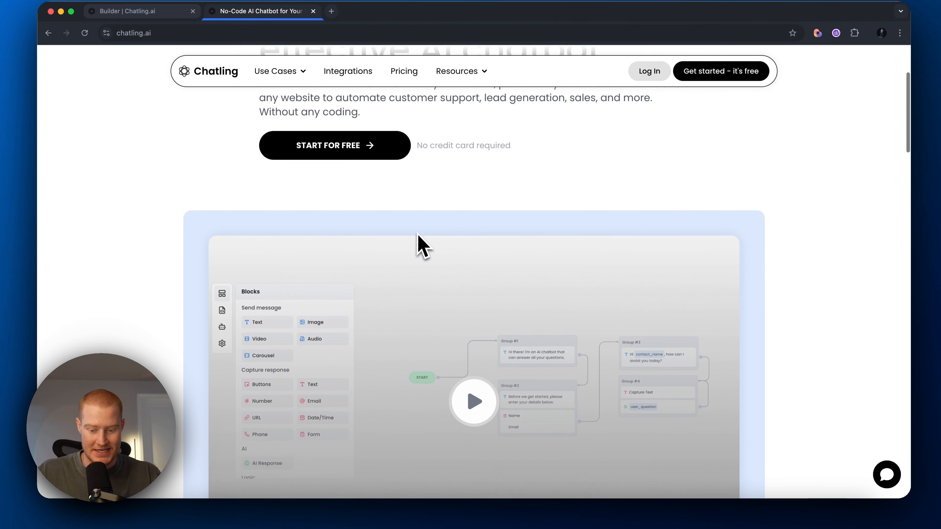
scroll(426, 244, "up", 4)
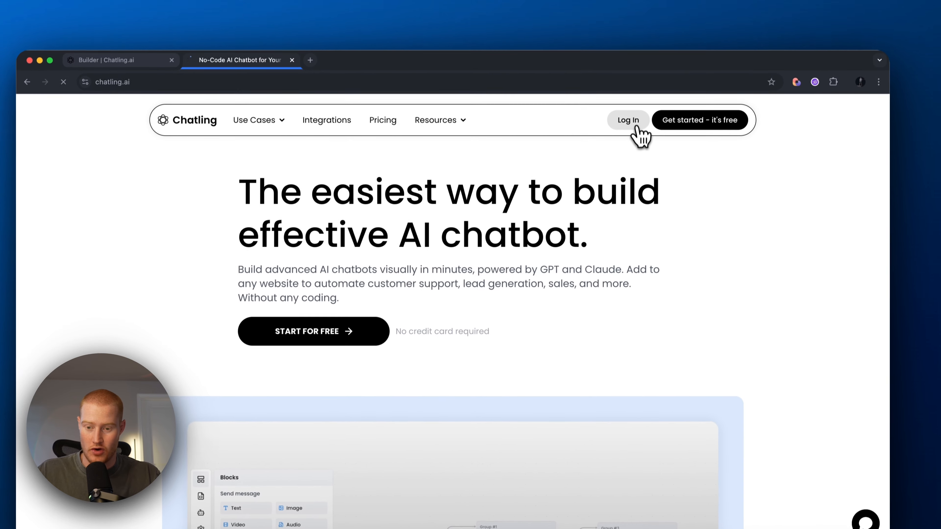
left_click(635, 75)
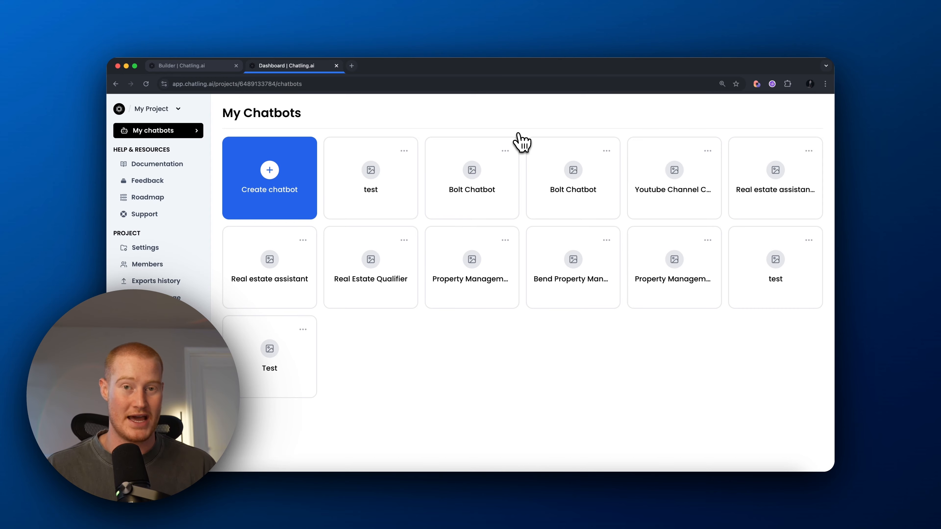
Step: Create a from-scratch chatbot named 'Lovable Agent' and open its Builder showing only START
left_click(269, 185)
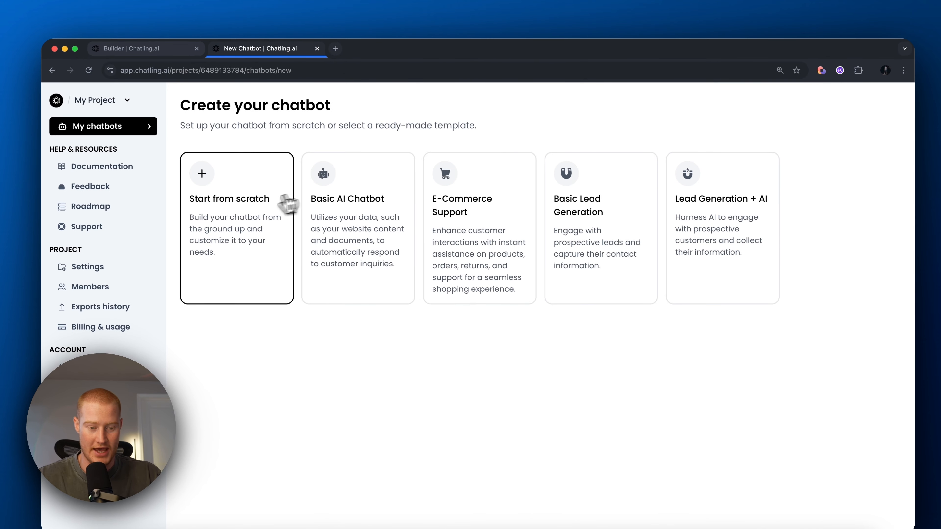
left_click(288, 204)
left_click(460, 317)
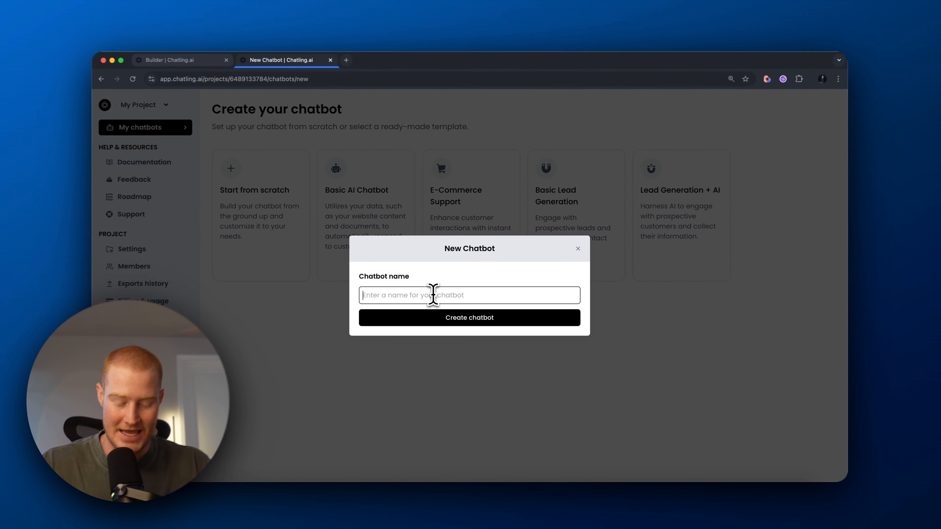
type("Lovable ")
type("Agent")
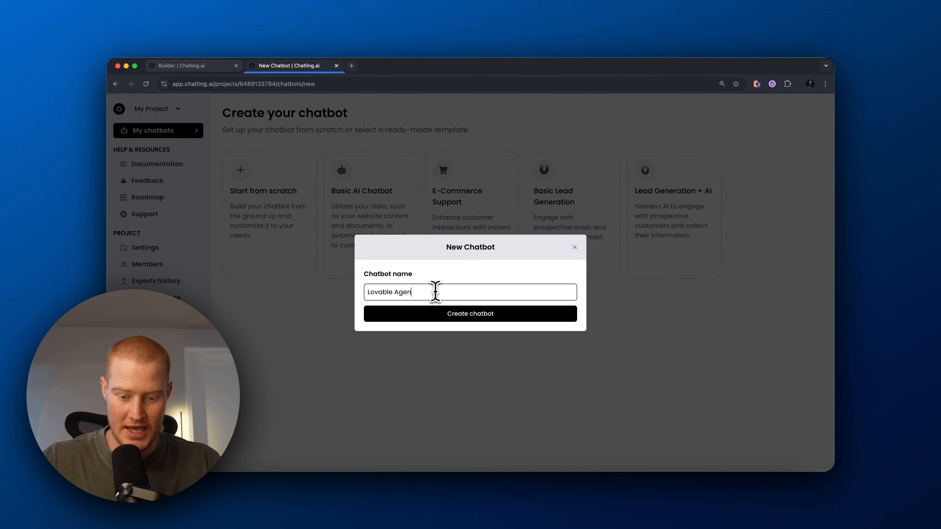
key("Return")
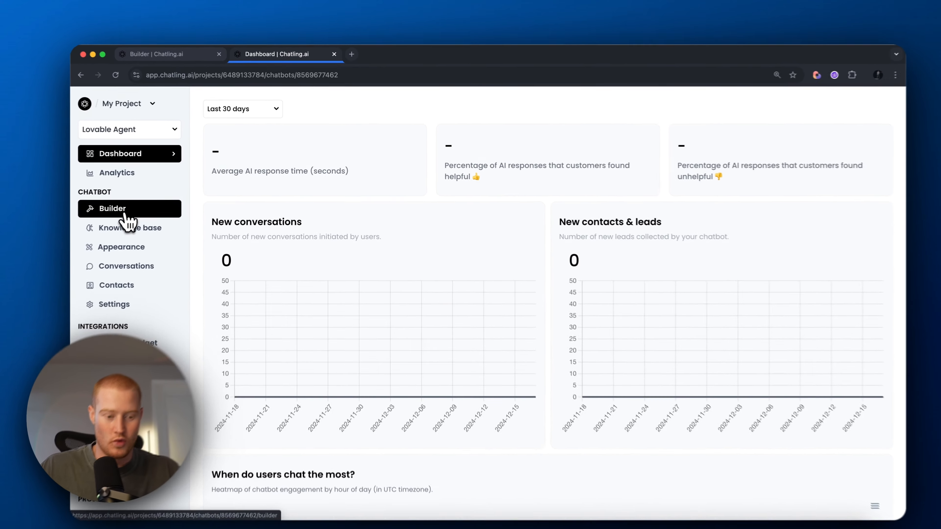
left_click(143, 200)
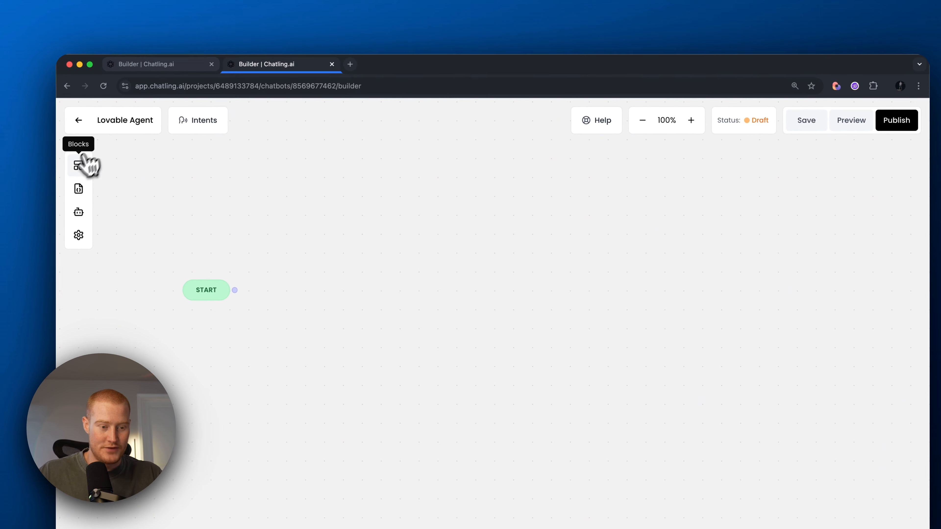
Step: Drop a Send message Text block onto the canvas as Group #1 and connect START to it
left_click(36, 107)
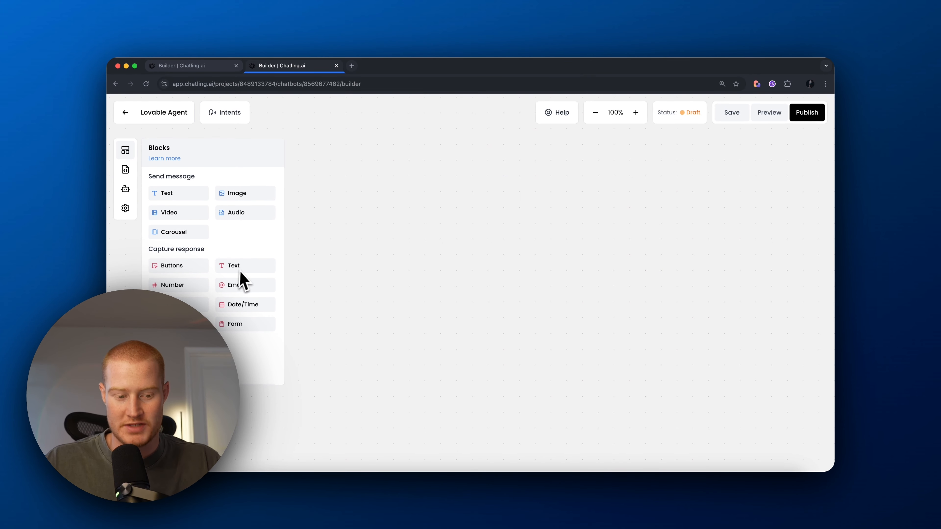
scroll(208, 303, "down", 5)
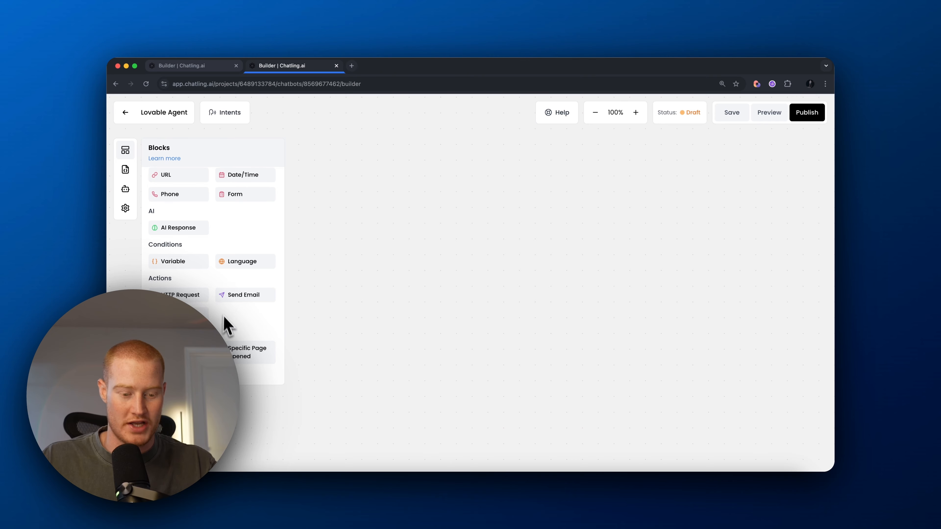
scroll(226, 326, "down", 2)
scroll(230, 326, "up", 10)
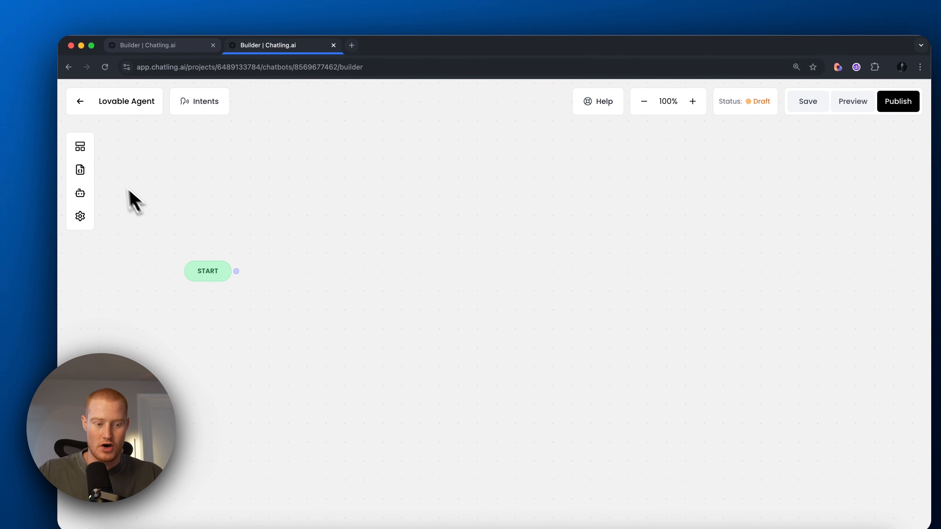
mouse_move(83, 149)
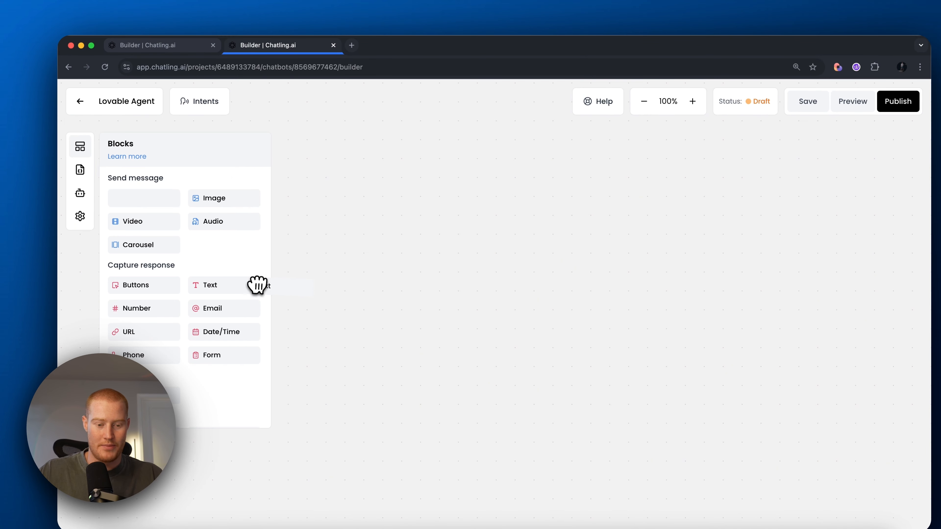
left_click_drag(318, 304, 305, 257)
left_click_drag(239, 273, 293, 270)
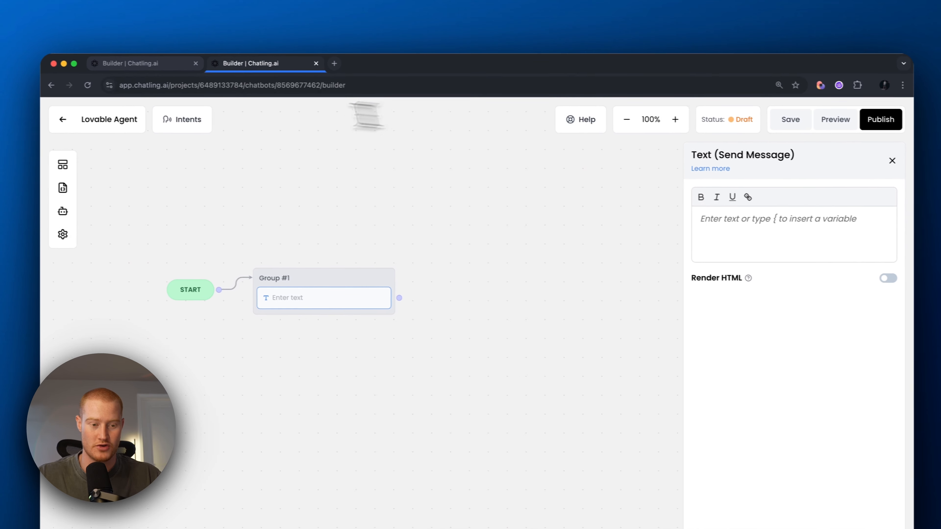
Step: Paste the business-coach greeting asking for the user's name into Group #1, then add a Capture response Text block
type("Hi there, I am your business coach. First, can I get your name please?")
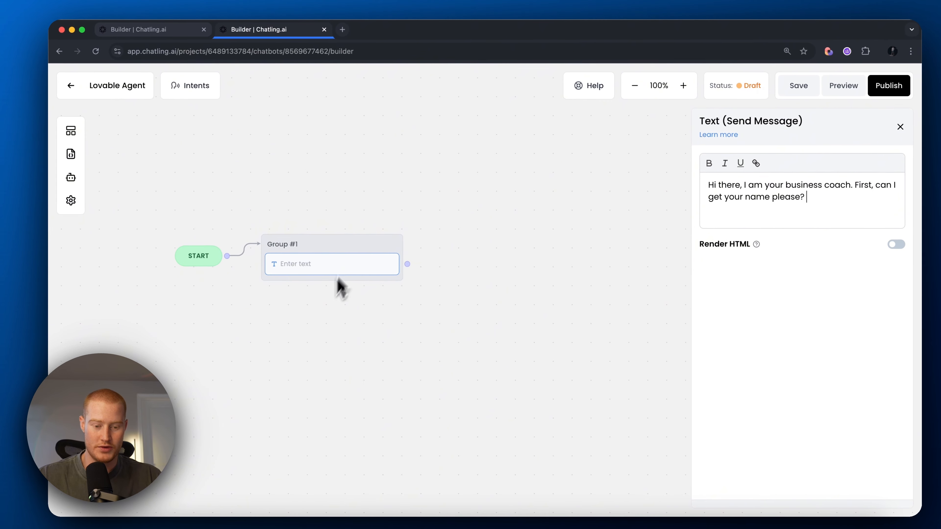
left_click(299, 270)
left_click(82, 144)
scroll(160, 313, "down", 1)
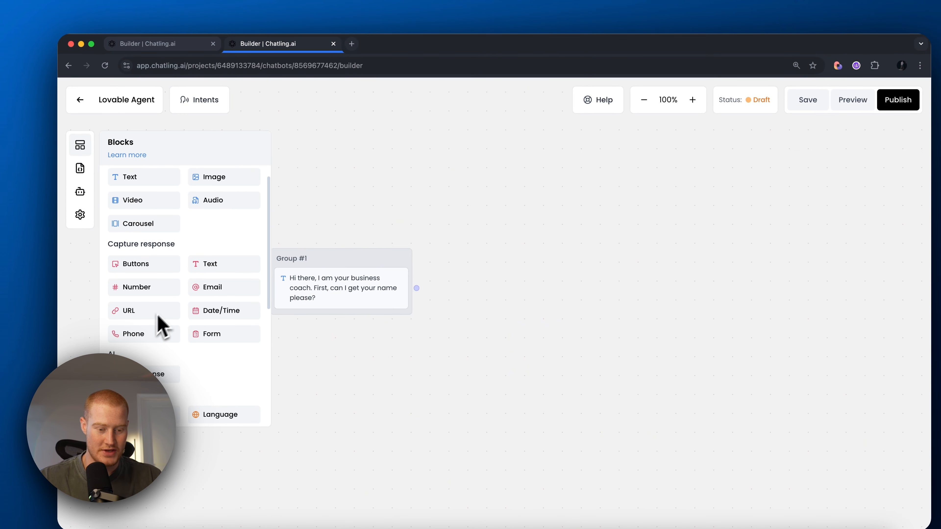
left_click_drag(215, 270, 361, 321)
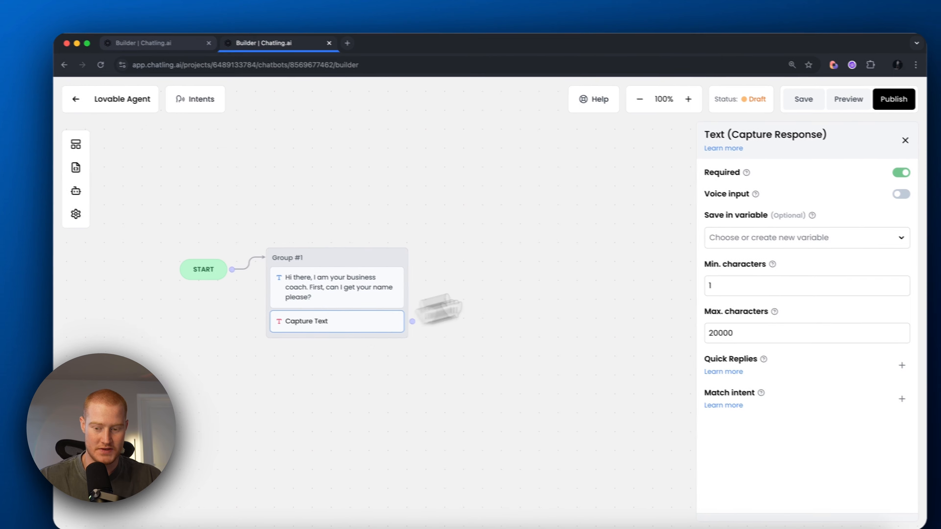
Step: Save the captured name reply in the contact_name variable
left_click(757, 238)
scroll(730, 289, "down", 3)
left_click(727, 297)
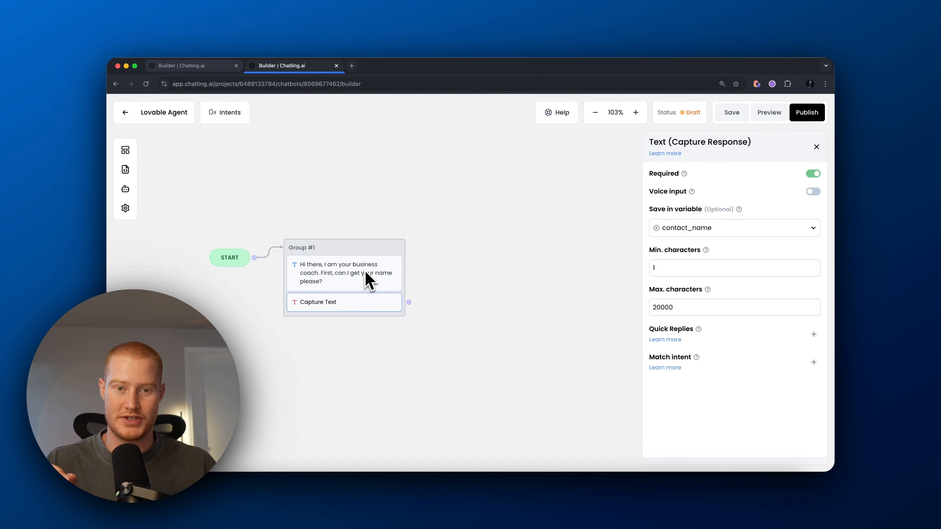
scroll(348, 298, "up", 1)
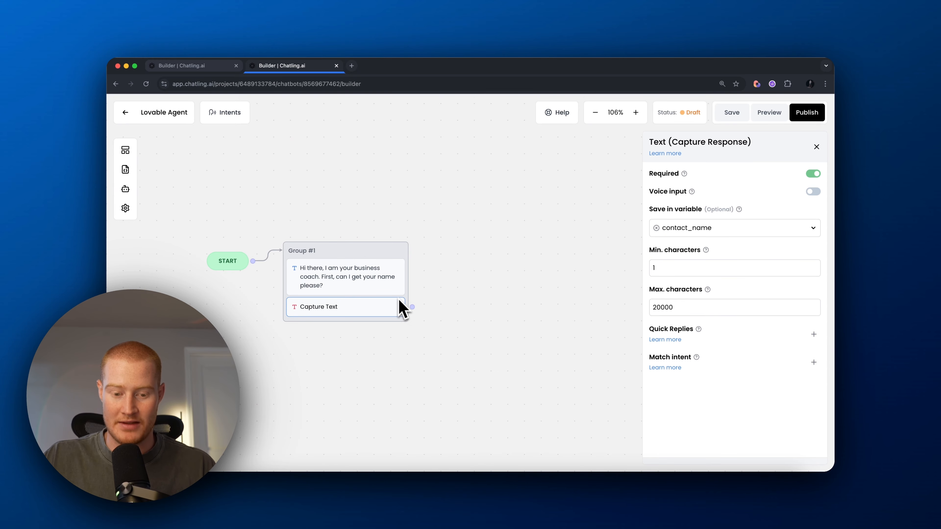
scroll(493, 252, "down", 10)
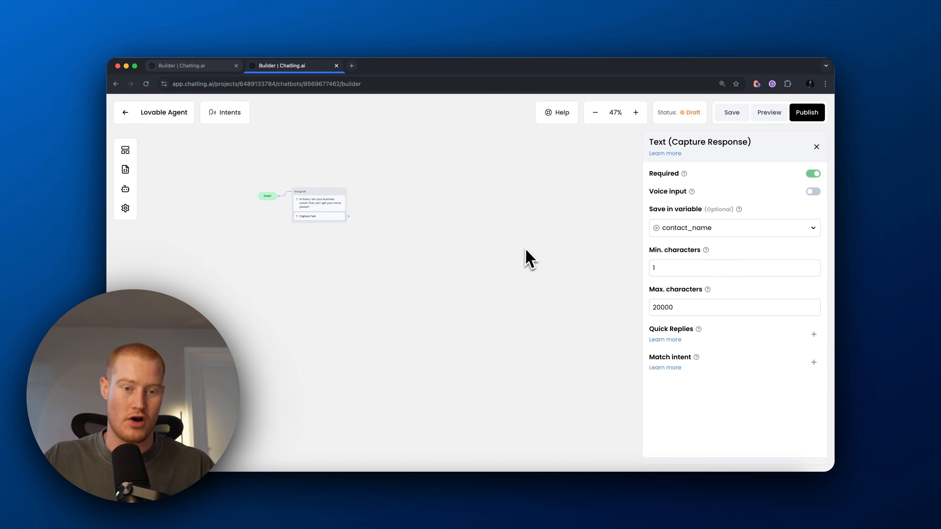
scroll(395, 252, "up", 10)
left_click_drag(478, 266, 558, 273)
scroll(515, 244, "up", 5)
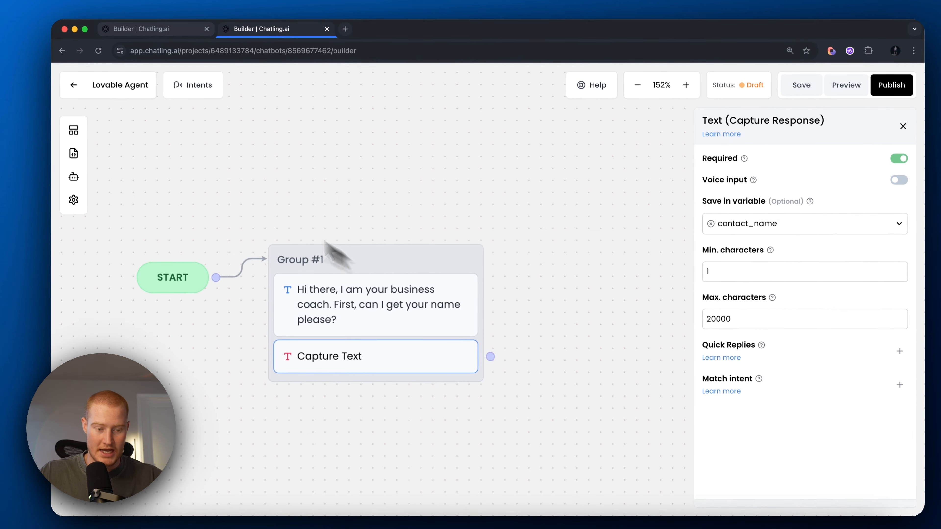
scroll(274, 185, "down", 4)
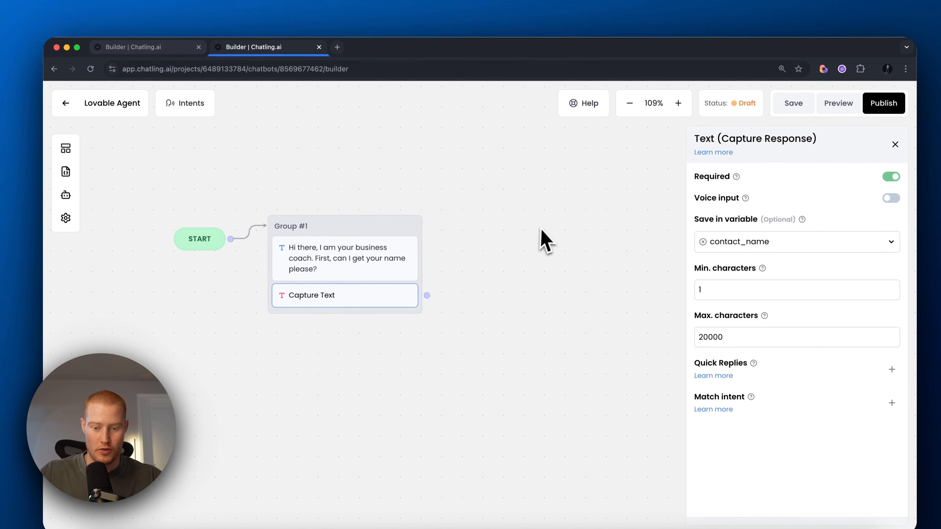
Step: Add a new message group, Group #2, and connect the name capture to it
left_click(82, 130)
left_click_drag(148, 217, 492, 228)
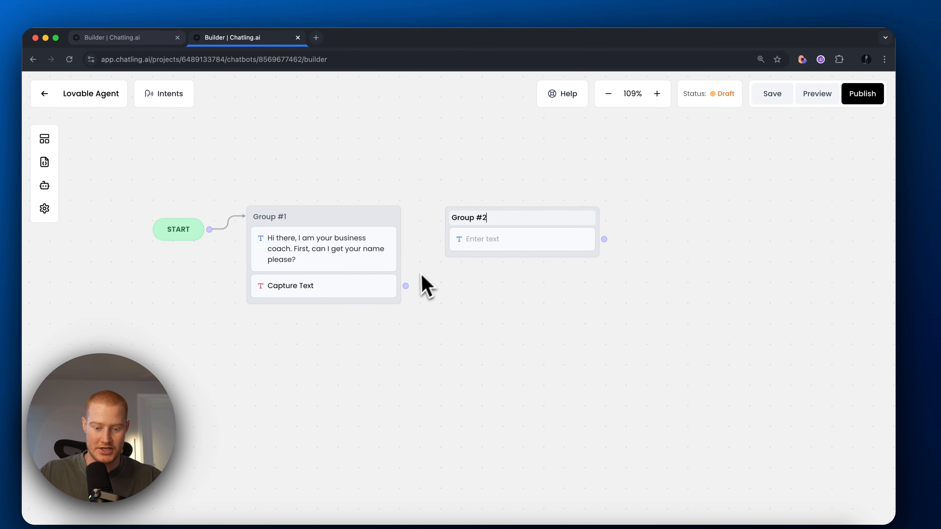
left_click_drag(406, 285, 487, 217)
Step: Write Group #2's thank-you message using contact_name, asking about business problems, then add a Text capture
left_click(513, 241)
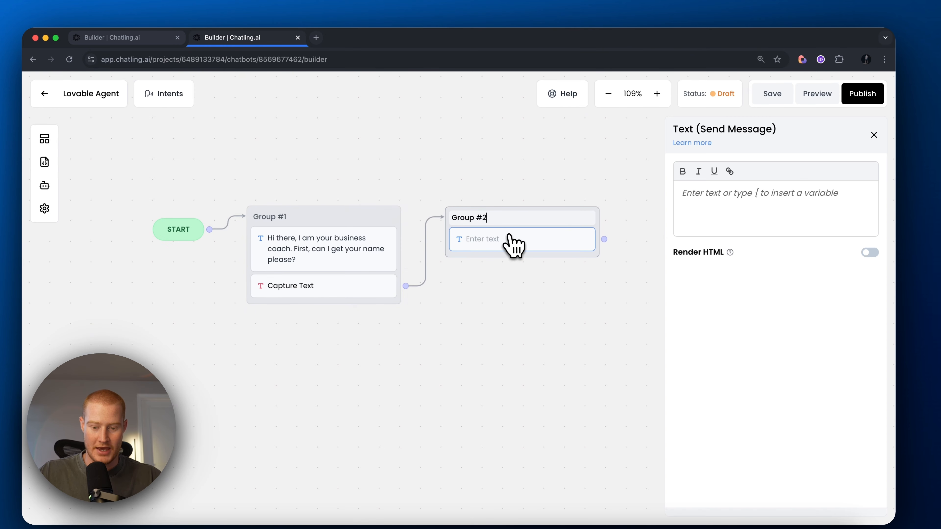
left_click(740, 210)
type("Thank you, {contact_name}. What problems are you running into with your business?")
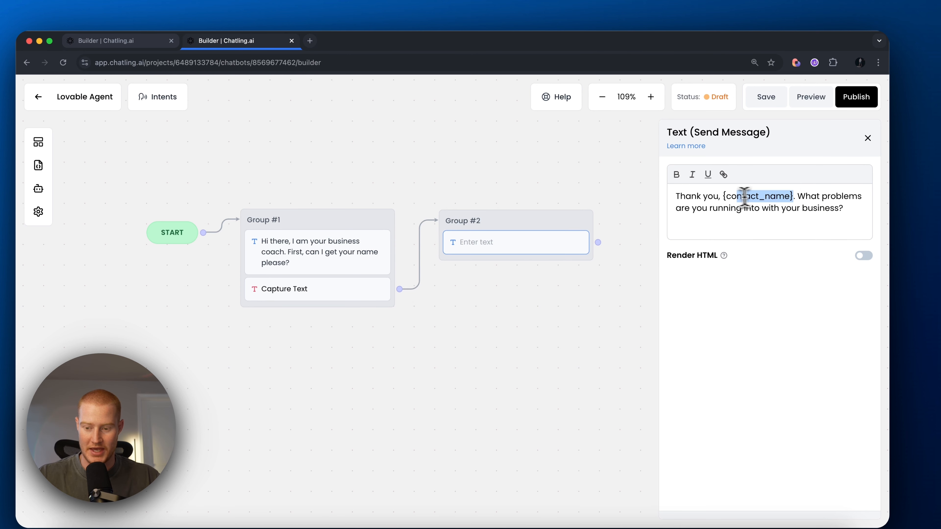
key("BackSpace")
type("{")
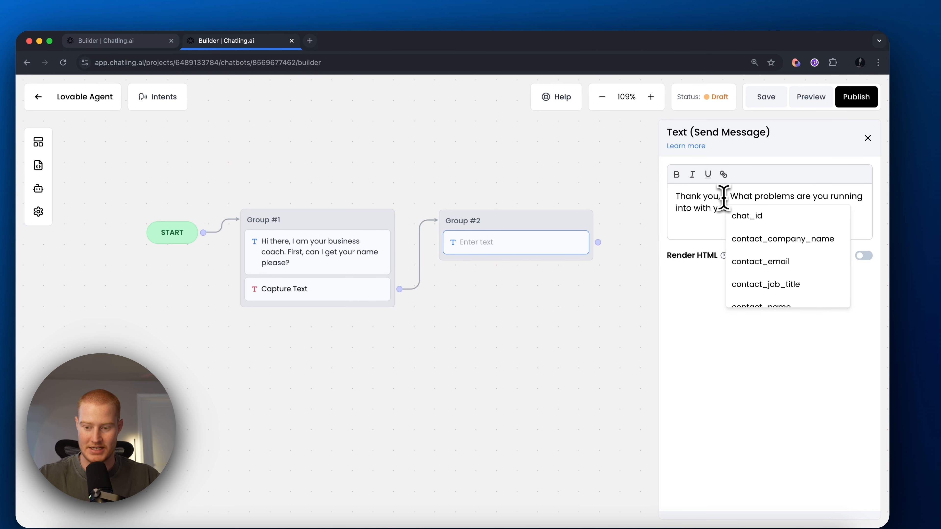
scroll(778, 226, "down", 3)
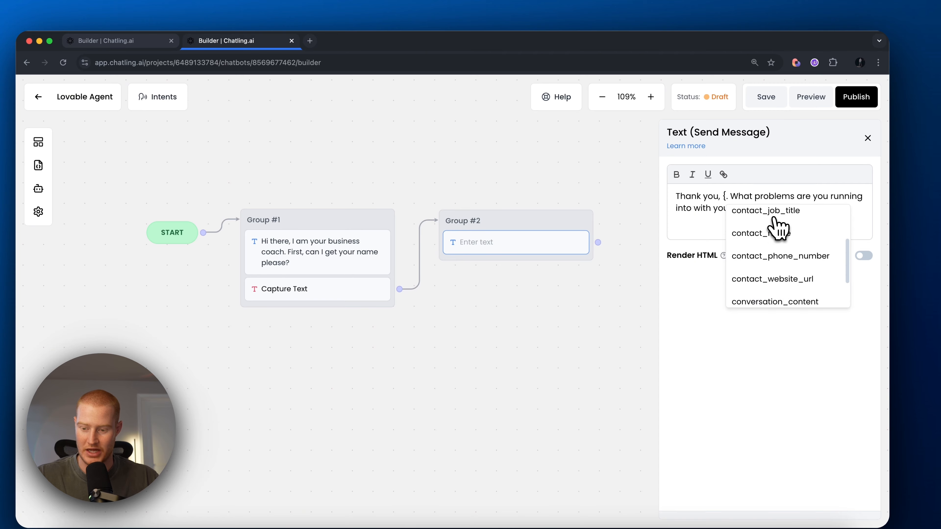
left_click(776, 230)
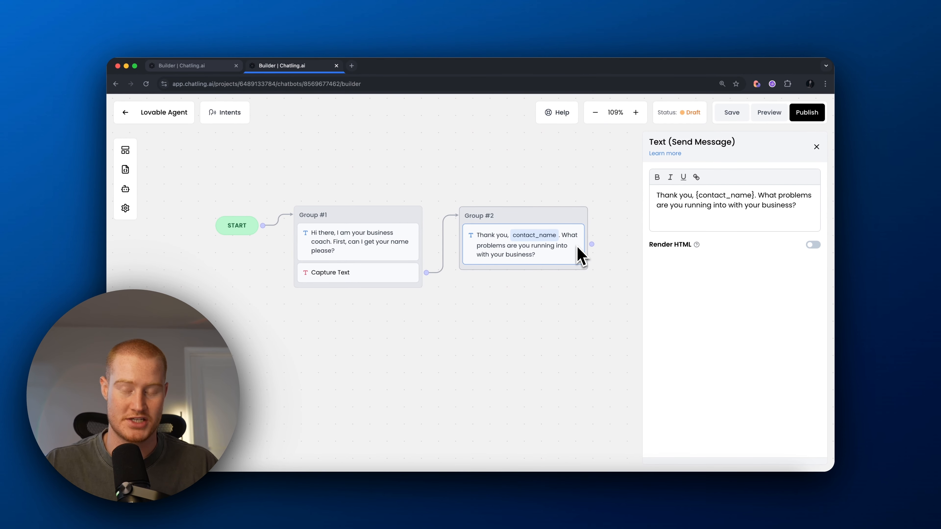
left_click(125, 150)
left_click_drag(235, 269, 519, 288)
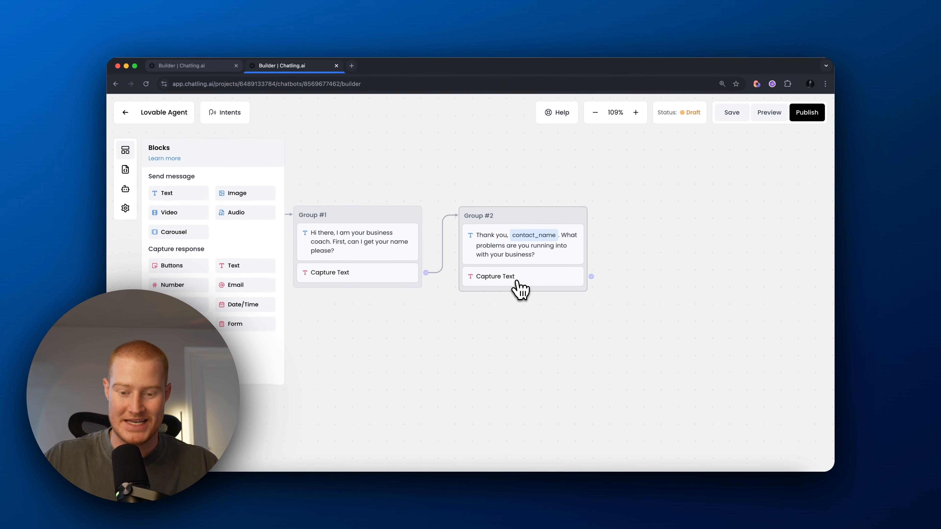
Step: Make Group #2's Text capture save replies to a newly created variable named response
left_click(518, 283)
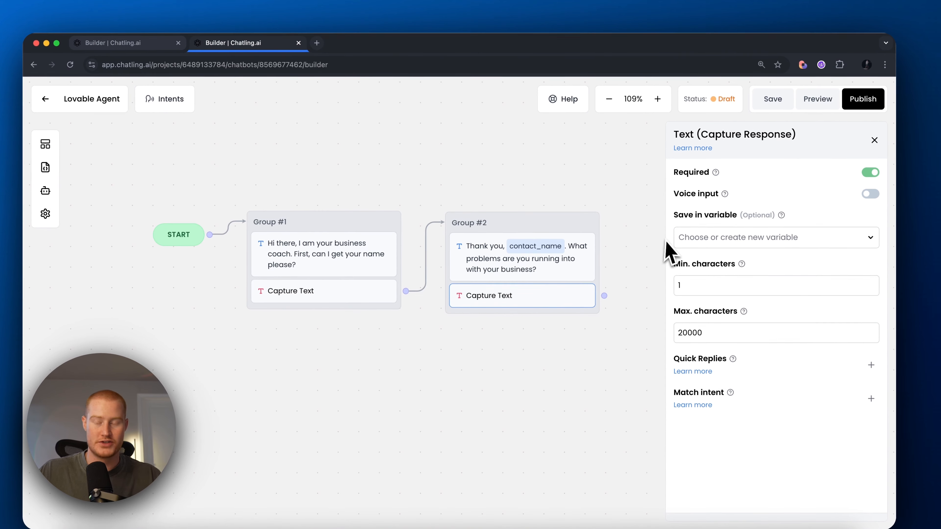
left_click_drag(559, 165, 449, 160)
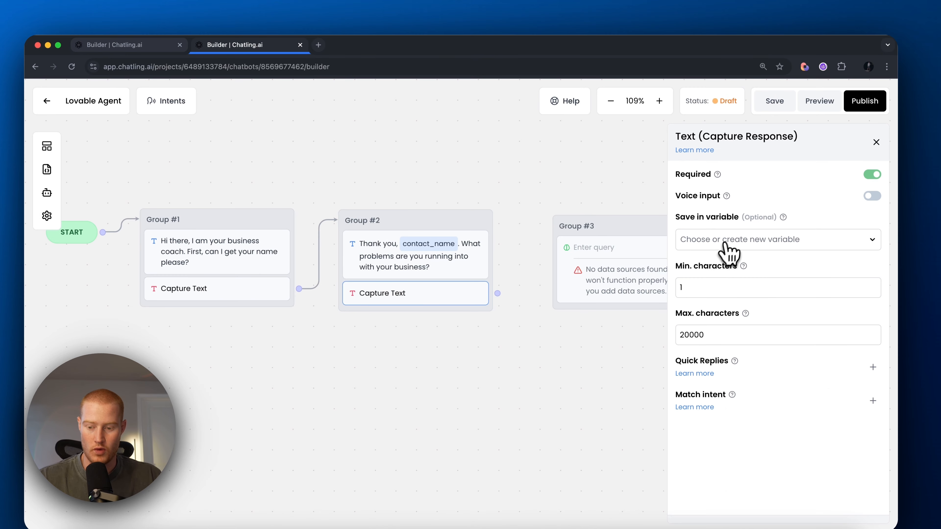
left_click(723, 246)
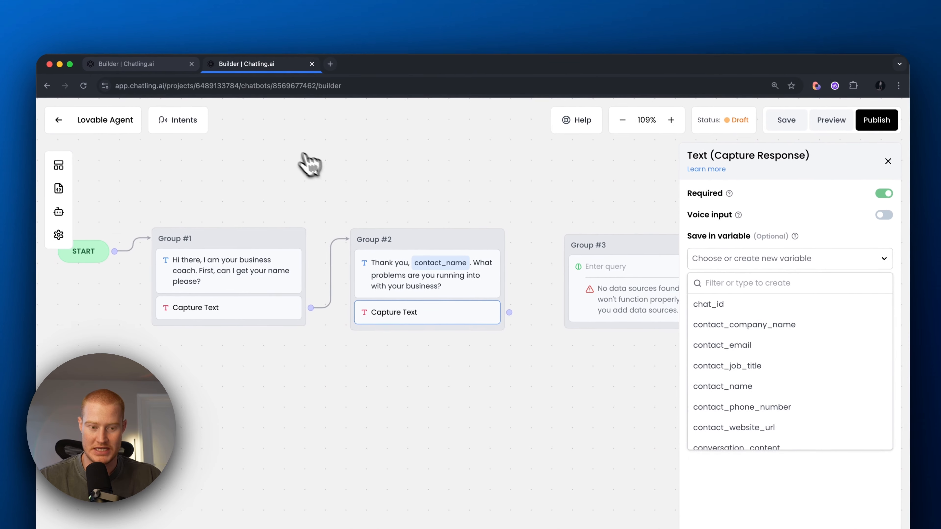
type("resp")
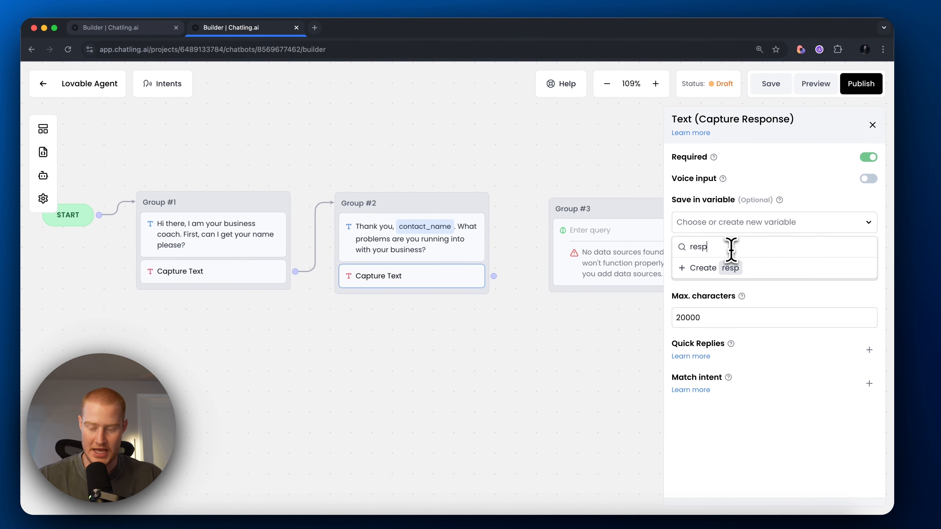
type("onse")
left_click(739, 268)
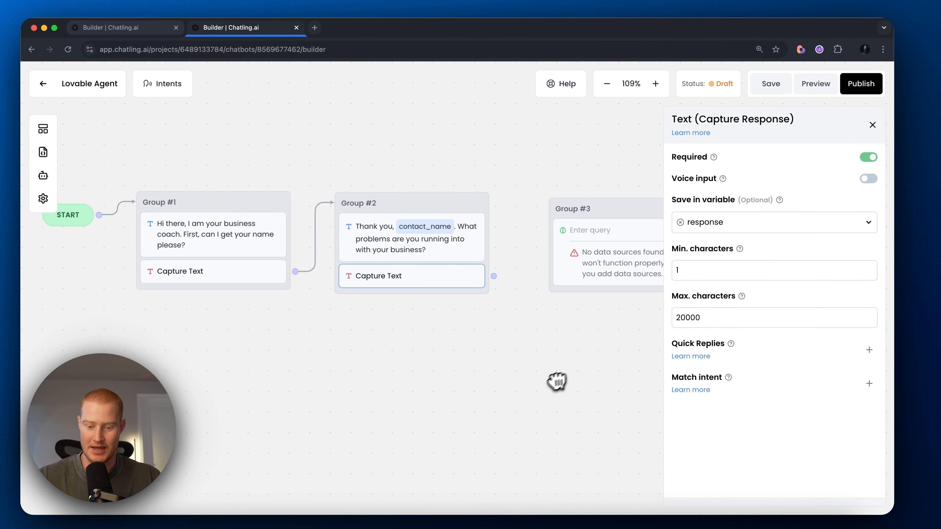
Step: Connect Group #2 to Group #3's AI response and set Response Source to AI Model
left_click_drag(494, 276, 585, 229)
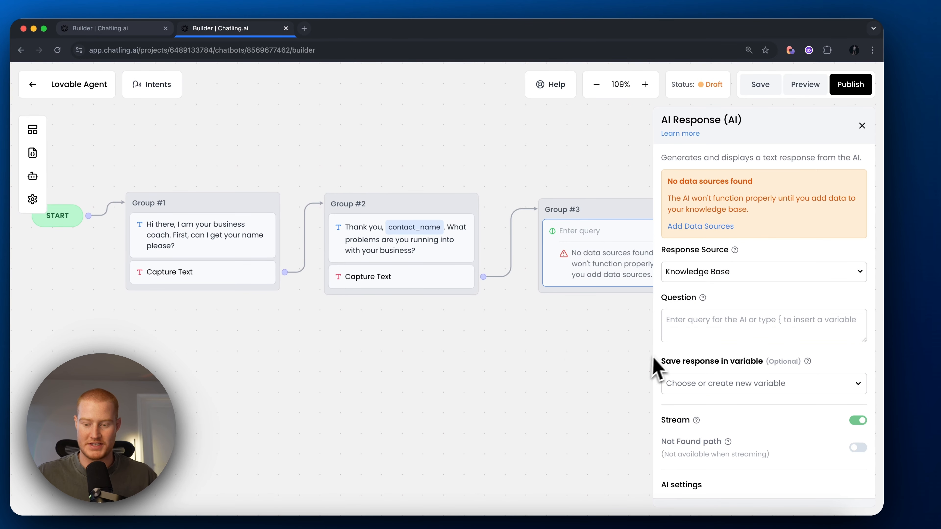
left_click(727, 282)
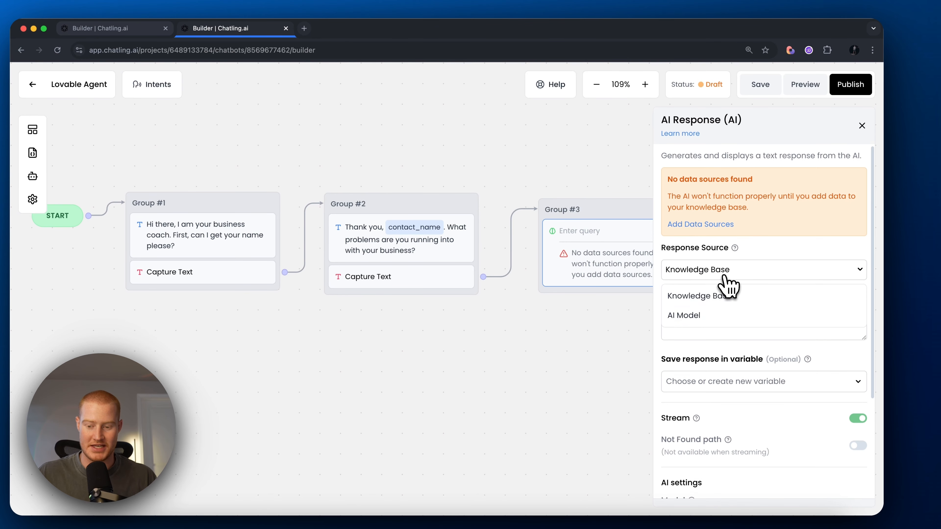
left_click(716, 321)
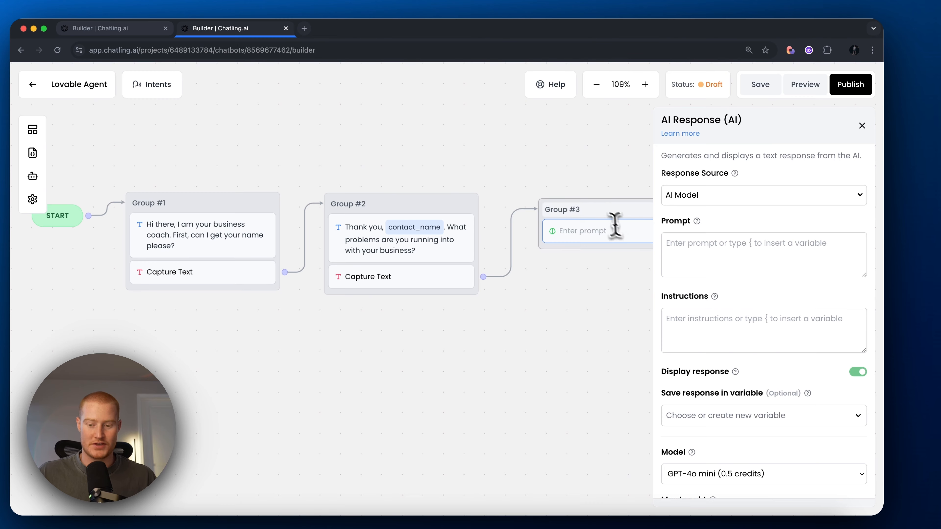
mouse_move(602, 208)
left_mouse_down()
mouse_move(595, 187)
mouse_move(594, 204)
left_mouse_up()
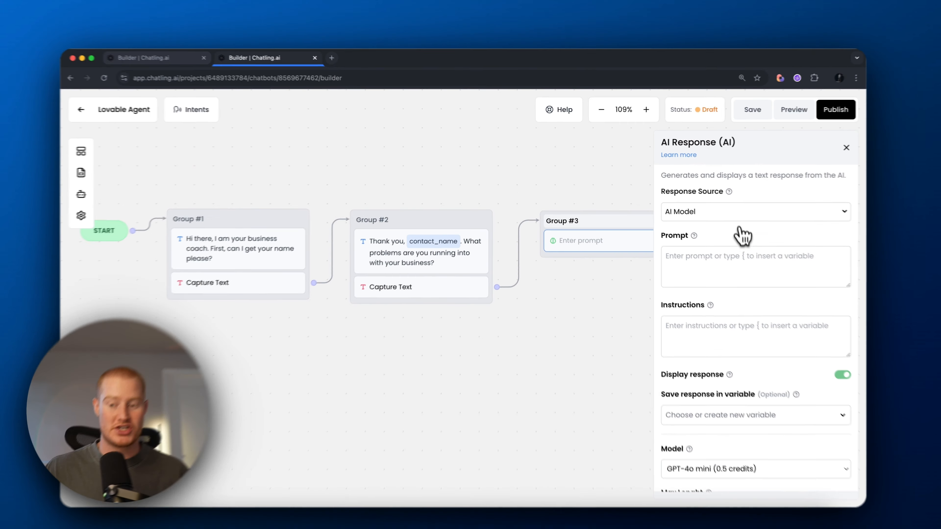
Step: Try Knowledge Base as the response source, then switch back to AI Model
left_click(721, 208)
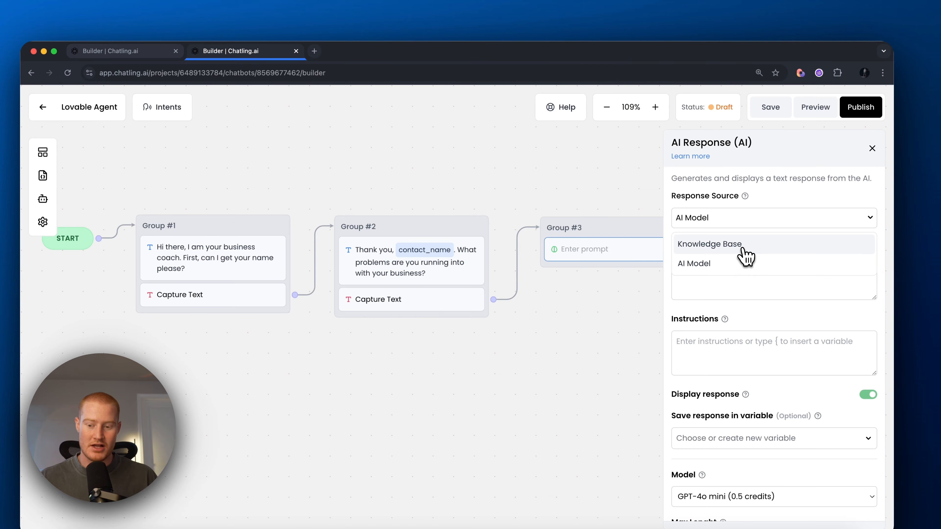
left_click(746, 256)
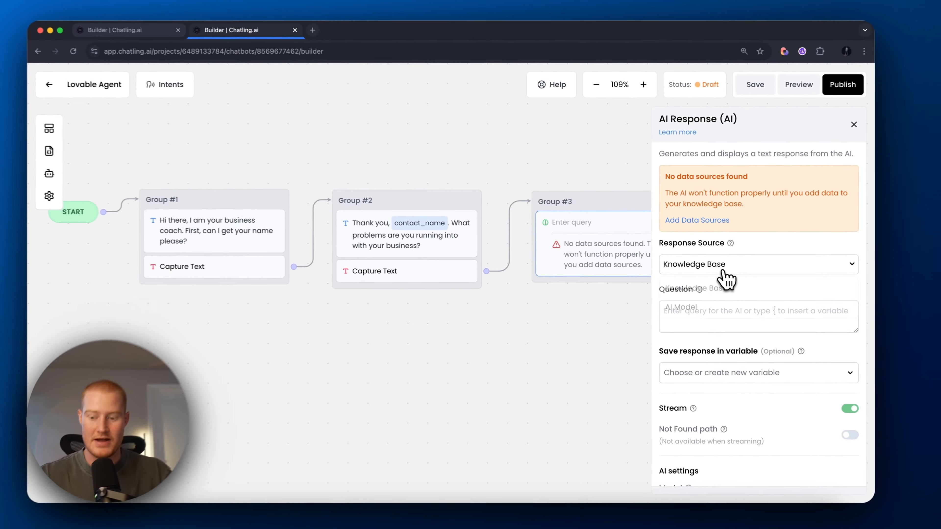
left_click(704, 268)
left_click(687, 311)
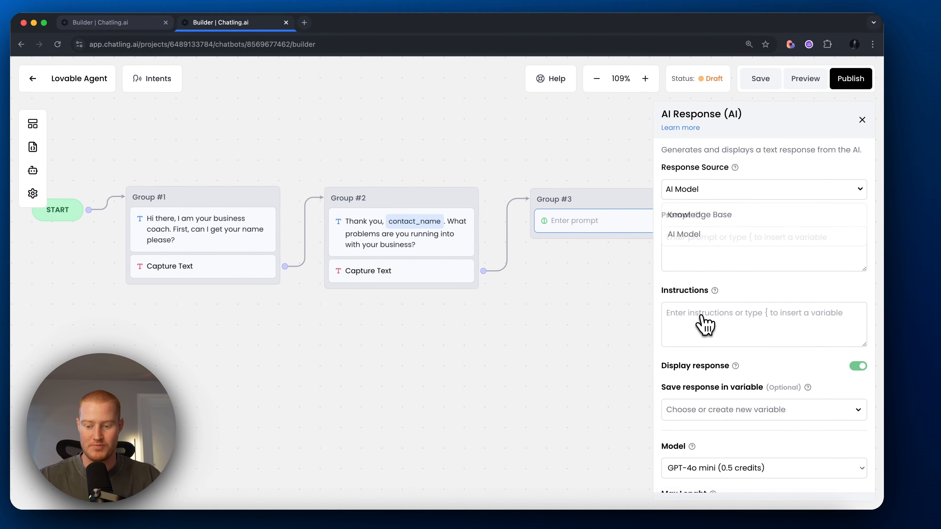
left_click(743, 269)
Step: Paste the business-coach prompt built on response and add a three-sentence-max instruction
type("The user has described their business problem as follows: {response}\" You are an expert business coach. Provide specific and actionable advice to help the user solve their issue. If needed, ask a follow-up question to clarify their problem further.")
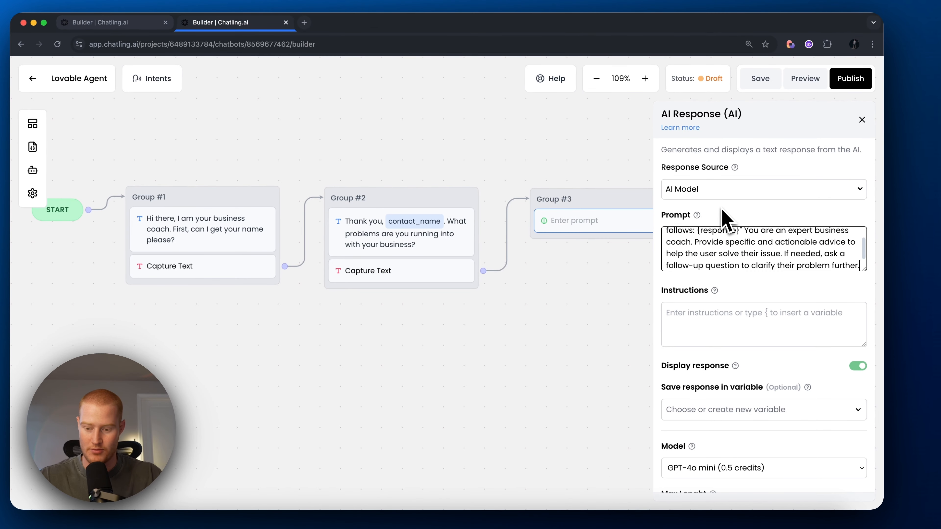
left_click_drag(865, 269, 873, 318)
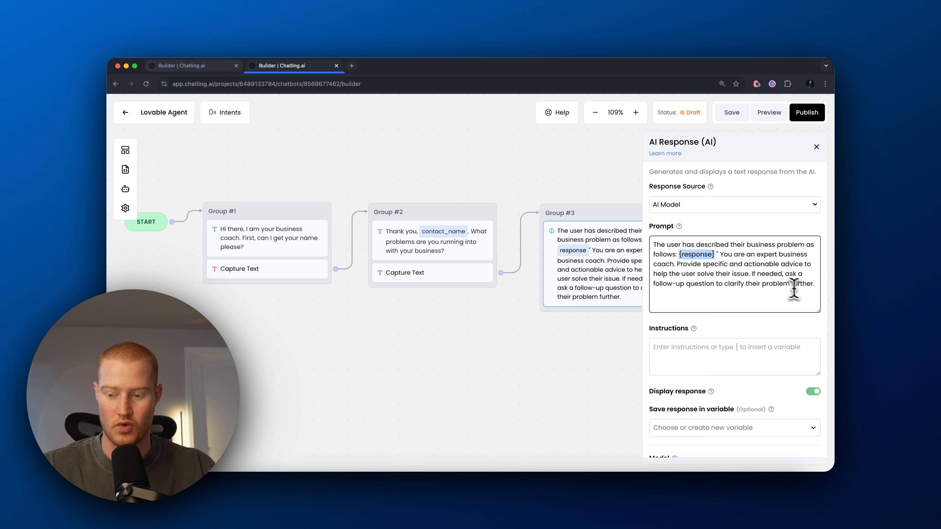
scroll(759, 309, "down", 2)
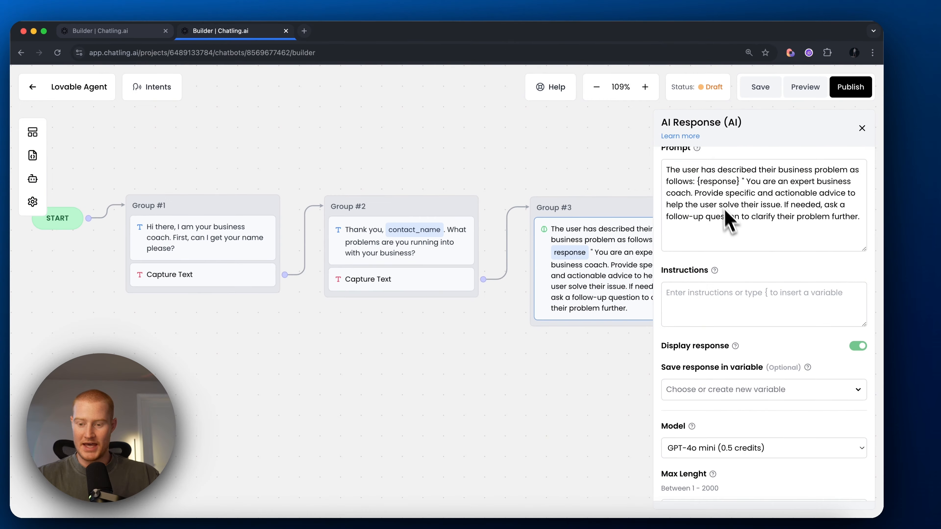
scroll(702, 220, "up", 1)
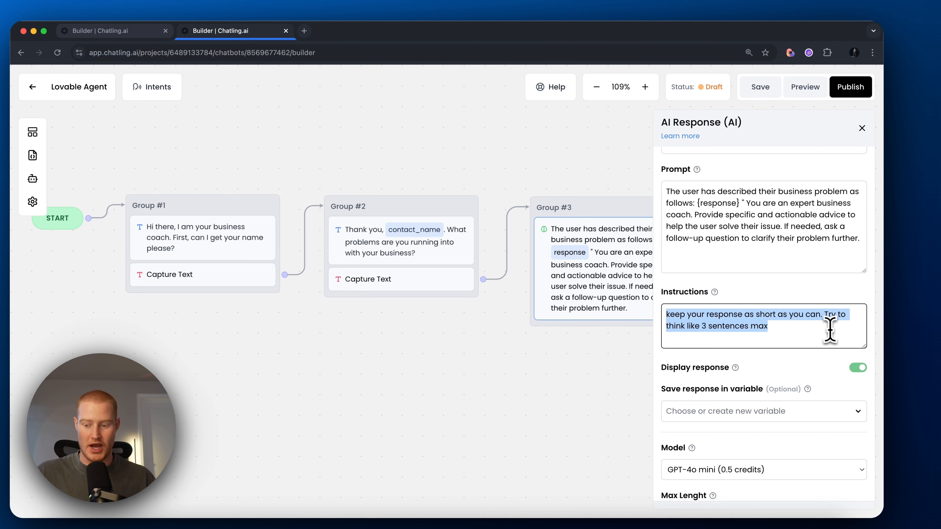
left_click(781, 328)
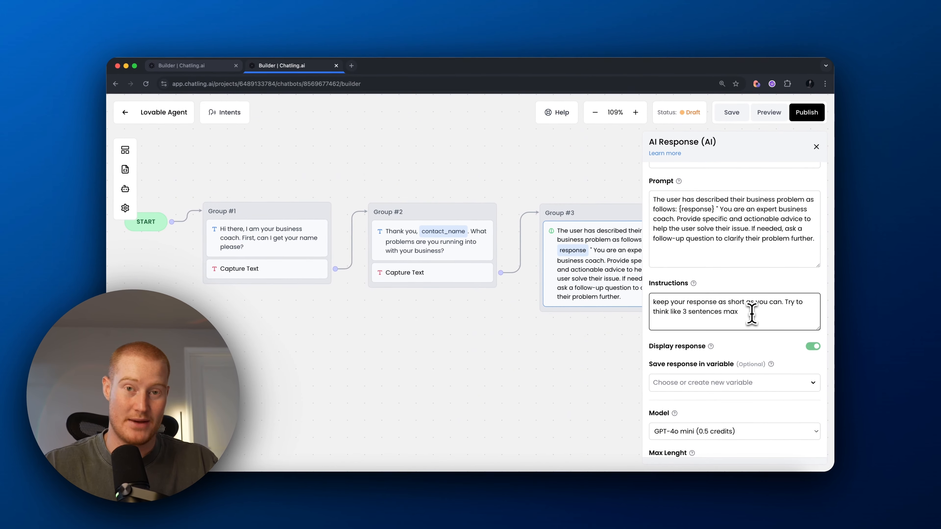
Step: Save the AI reply to a new variable named ai_answer
scroll(756, 304, "down", 5)
left_click(765, 270)
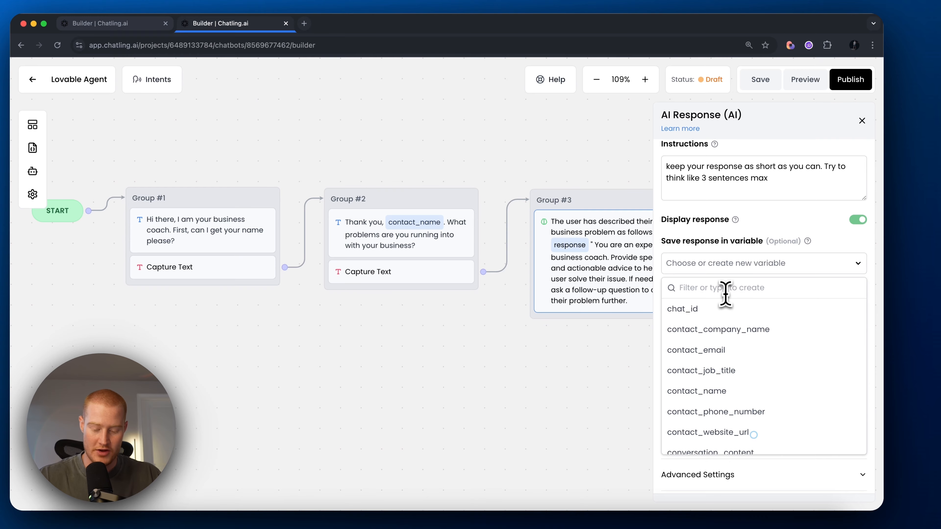
type("ai_answer")
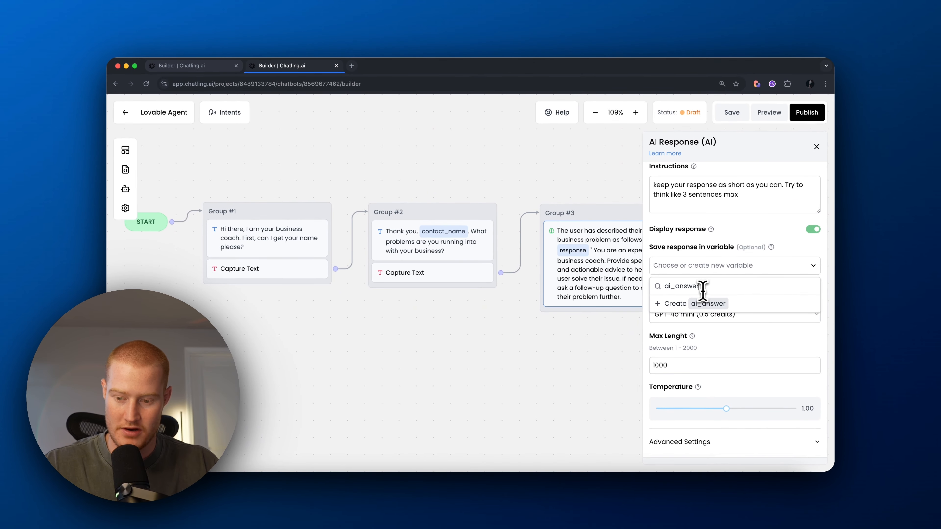
left_click(703, 303)
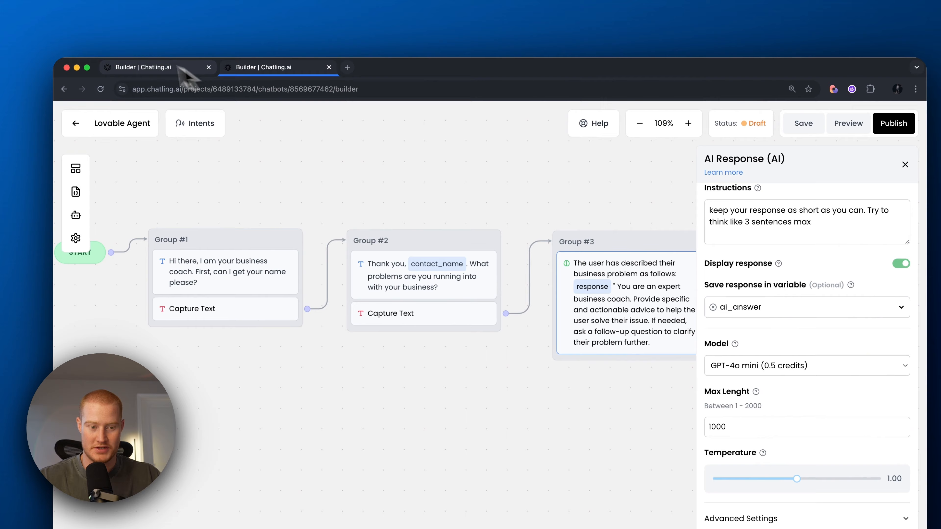
Step: Switch the AI response model to Claude 3.5 Sonnet
left_click(180, 66)
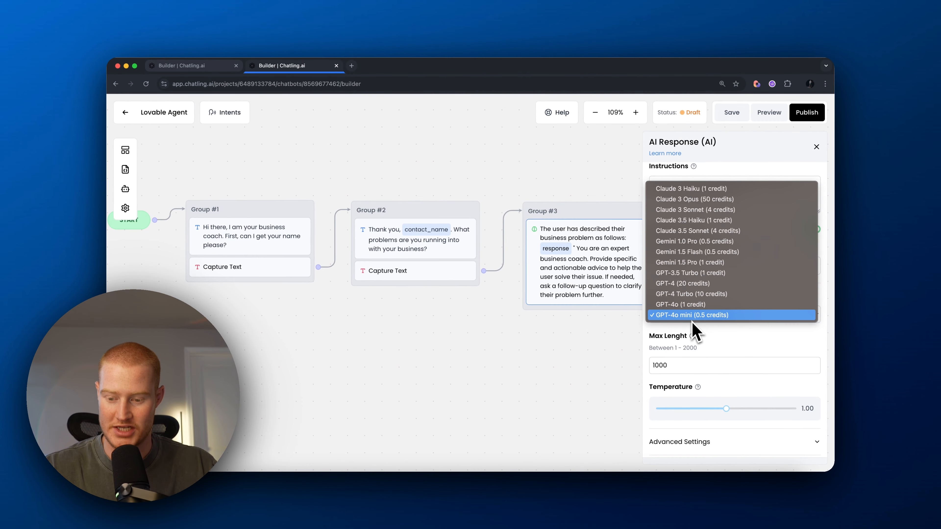
left_click(698, 230)
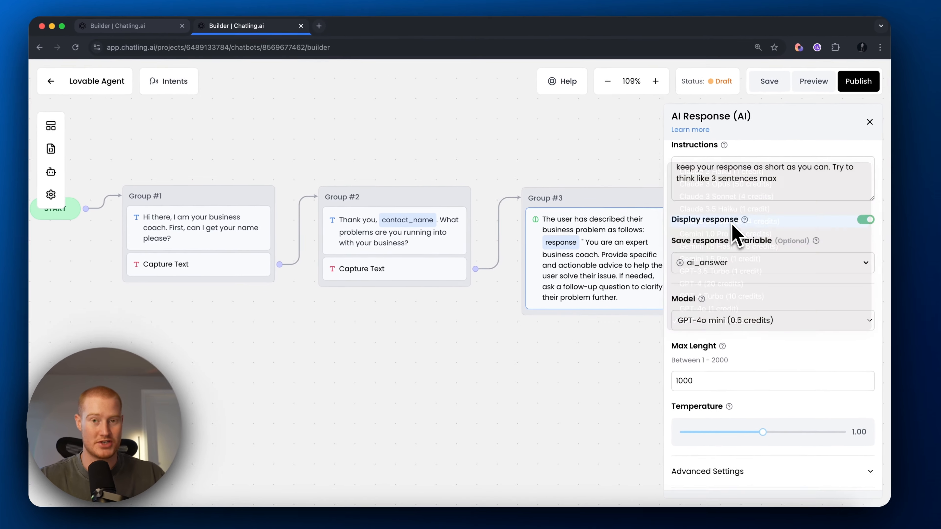
left_click(44, 124)
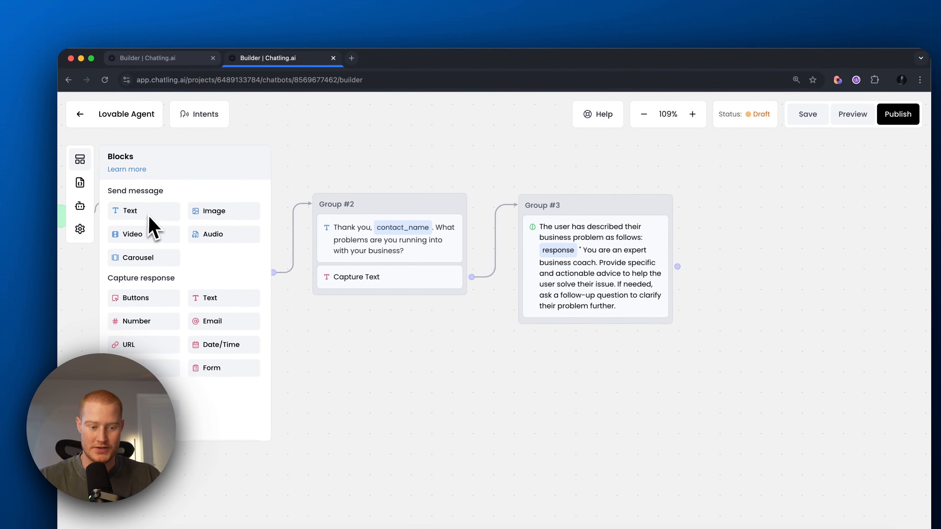
Step: Add a 'Does that help a bit?' message at the end of Group #3
left_click_drag(94, 175, 551, 286)
left_click(555, 328)
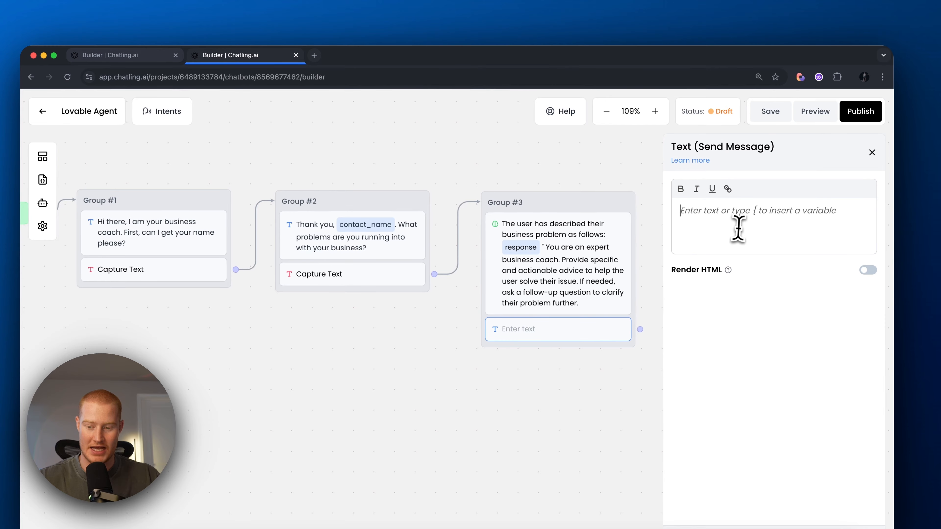
type("Does that help a bit?")
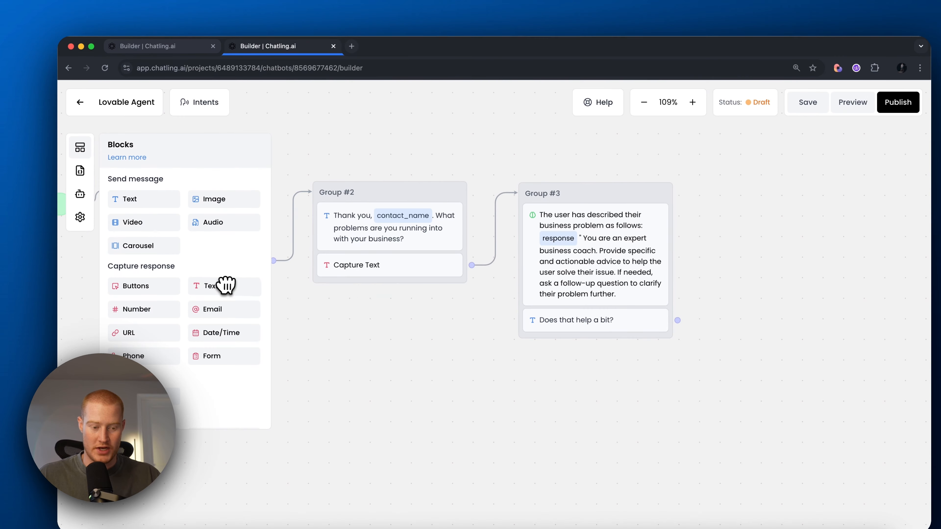
Step: Add a text capture as Group #3's last step, saving the reply to the response variable
left_click_drag(226, 286, 614, 364)
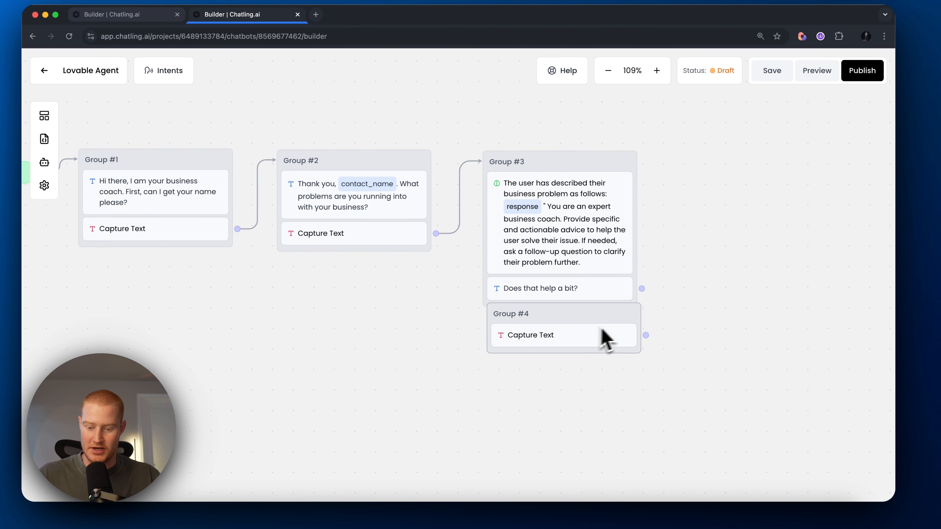
left_click_drag(603, 330, 575, 318)
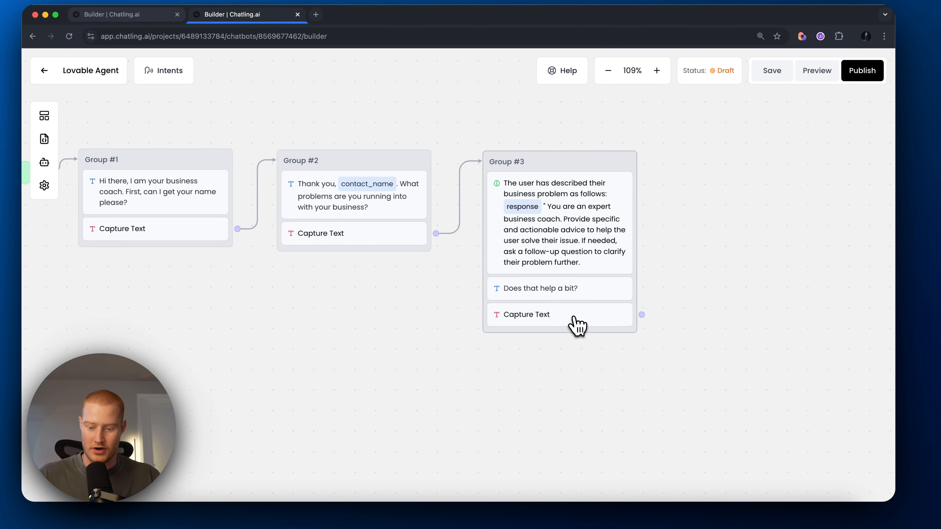
left_click(577, 325)
left_click(741, 210)
scroll(725, 271, "down", 3)
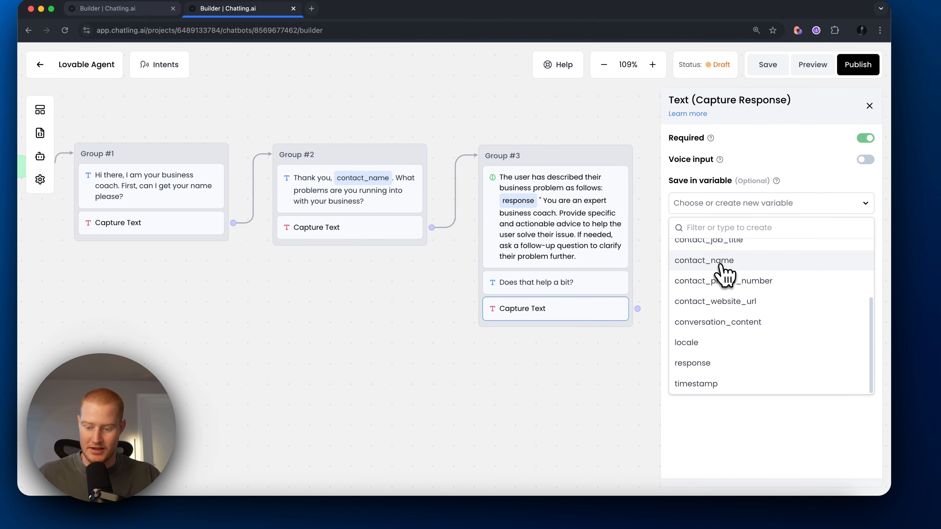
left_click(738, 364)
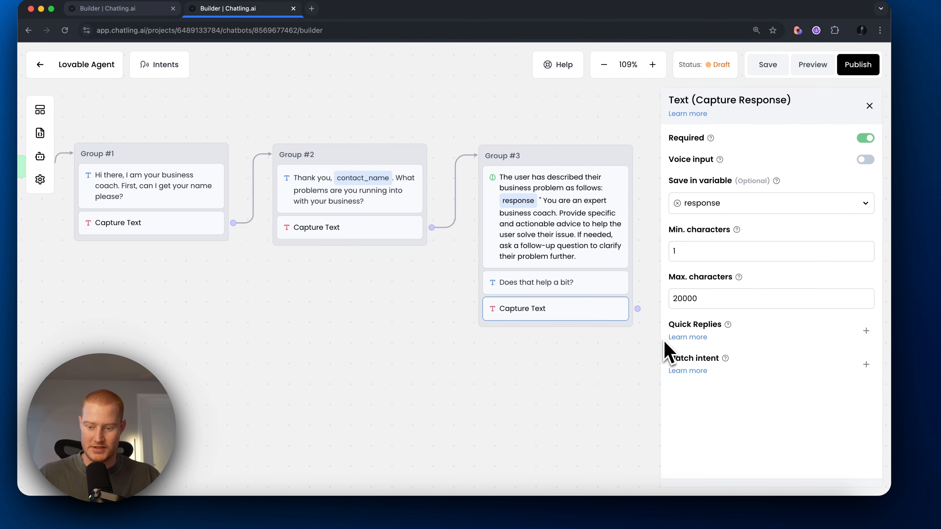
left_click(40, 110)
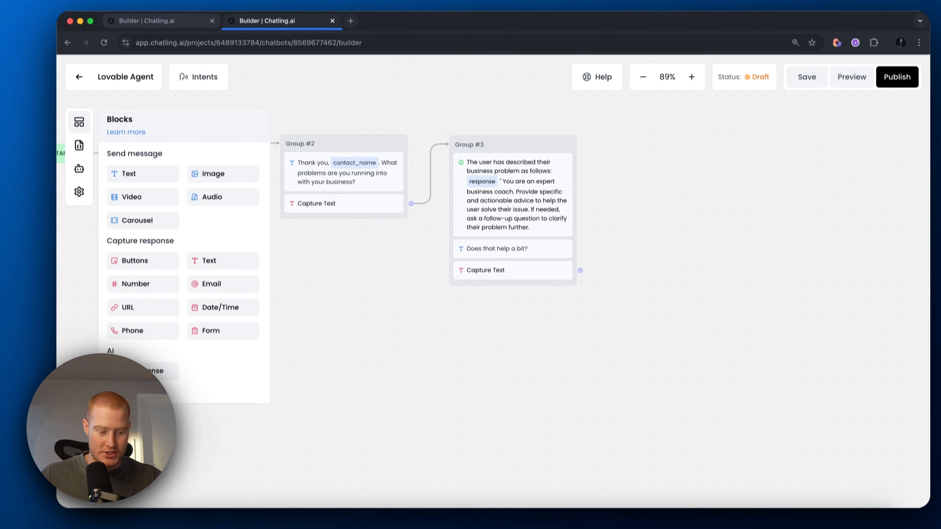
Step: Add an AI Response Group #4 after Group #3, using the AI model with the pasted follow-up prompt
left_click_drag(128, 371, 463, 325)
left_click(463, 324)
left_click_drag(551, 258, 552, 345)
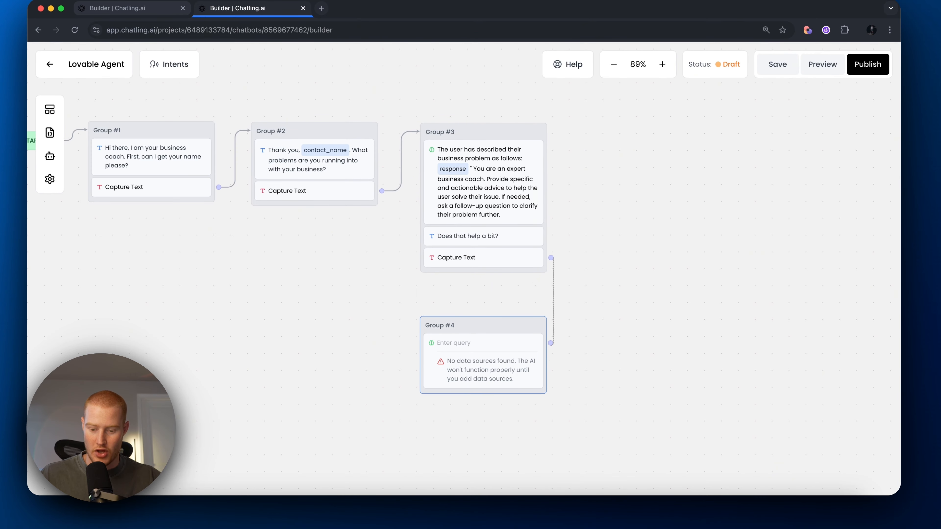
scroll(522, 319, "up", 5)
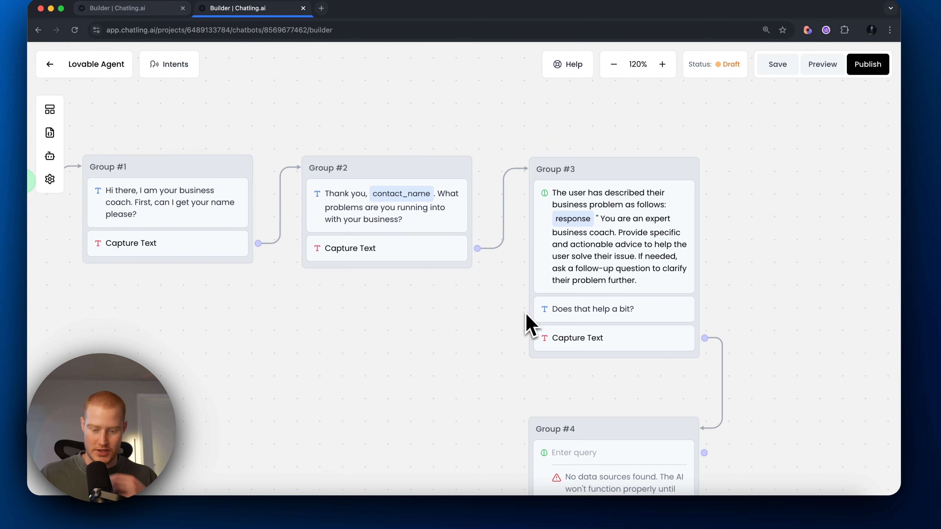
left_click(593, 453)
left_click(731, 253)
left_click(721, 296)
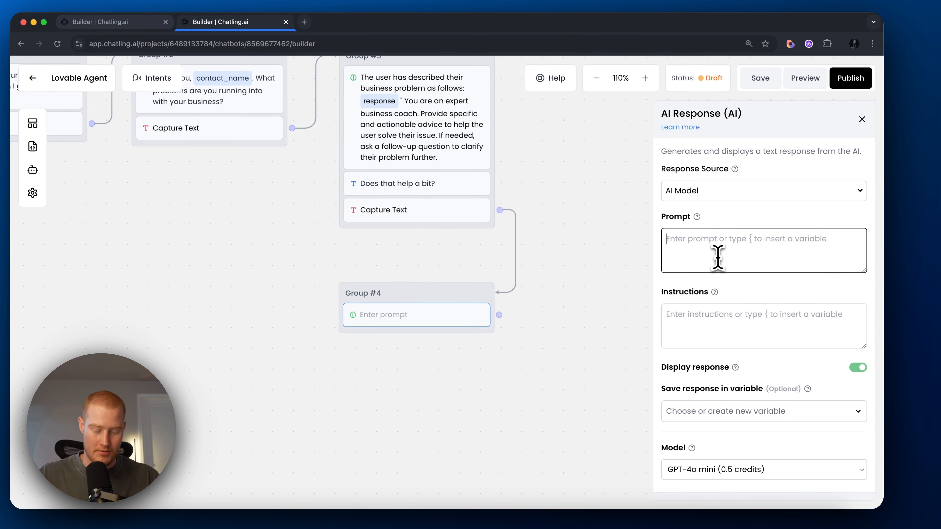
key("super+v")
Step: Enlarge the prompt box and check its response and ai_answer variables
scroll(723, 256, "up", 5)
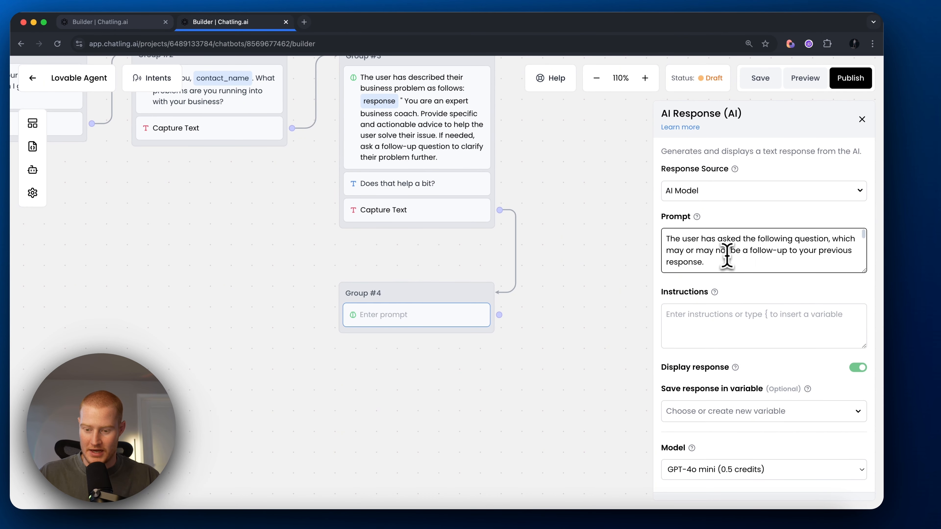
left_click_drag(871, 275, 865, 333)
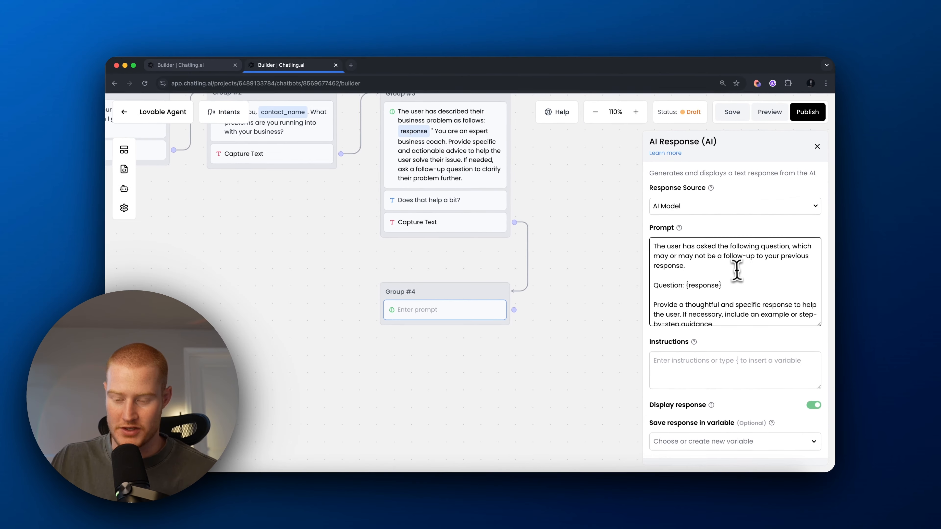
scroll(741, 274, "down", 1)
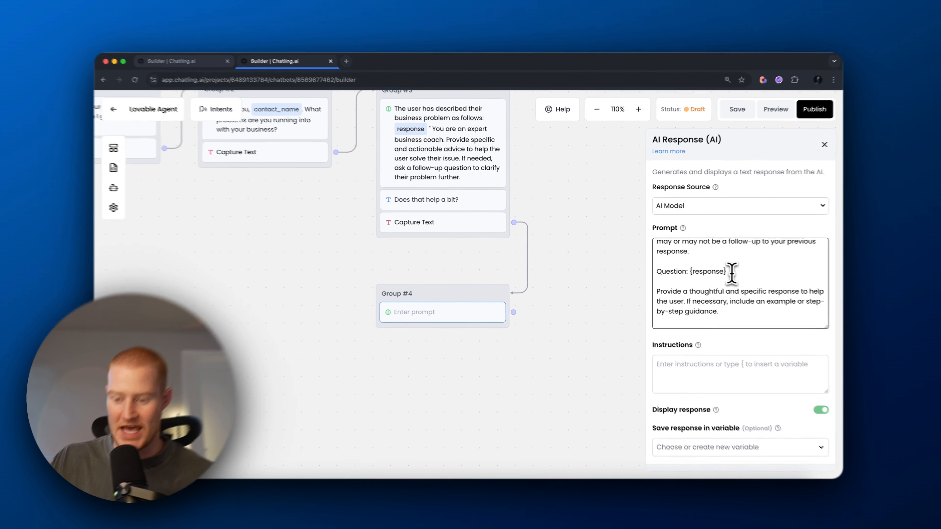
double_click(704, 270)
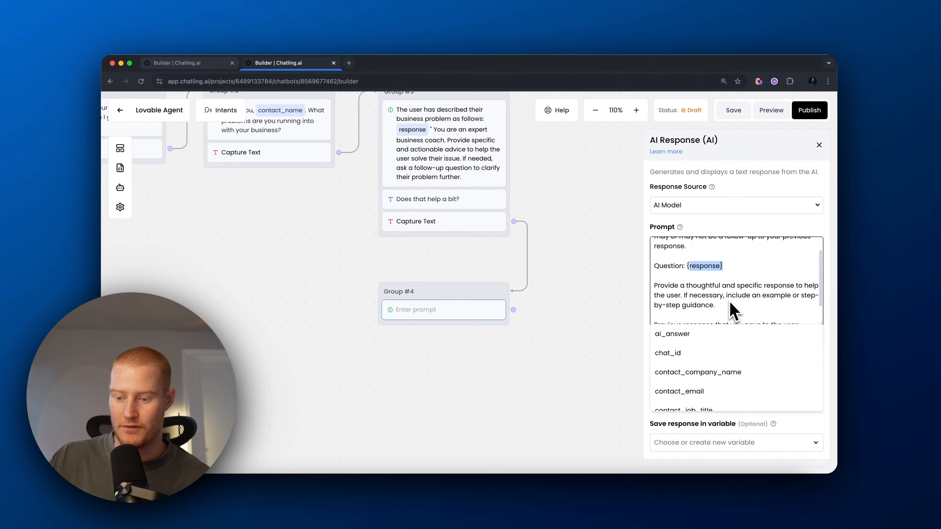
scroll(770, 310, "down", 1)
scroll(754, 312, "down", 1)
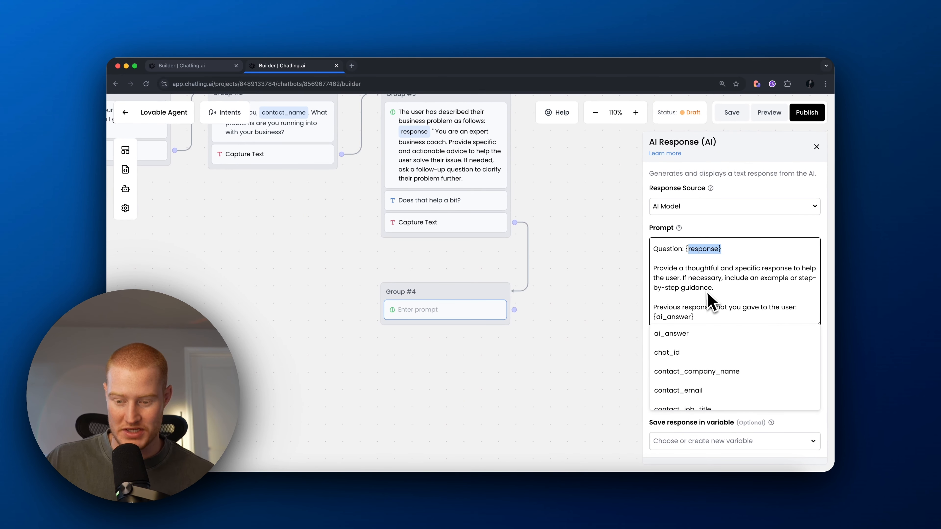
scroll(717, 302, "down", 2)
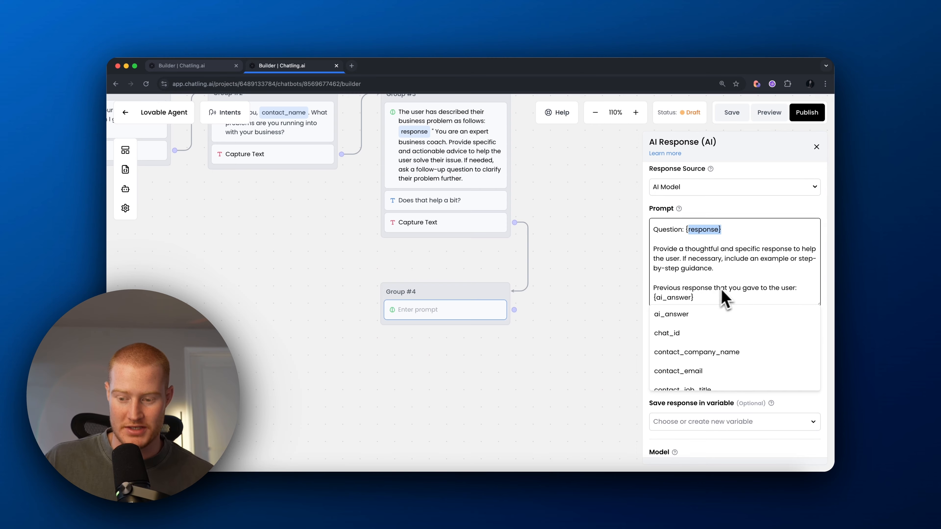
left_click_drag(695, 290, 653, 291)
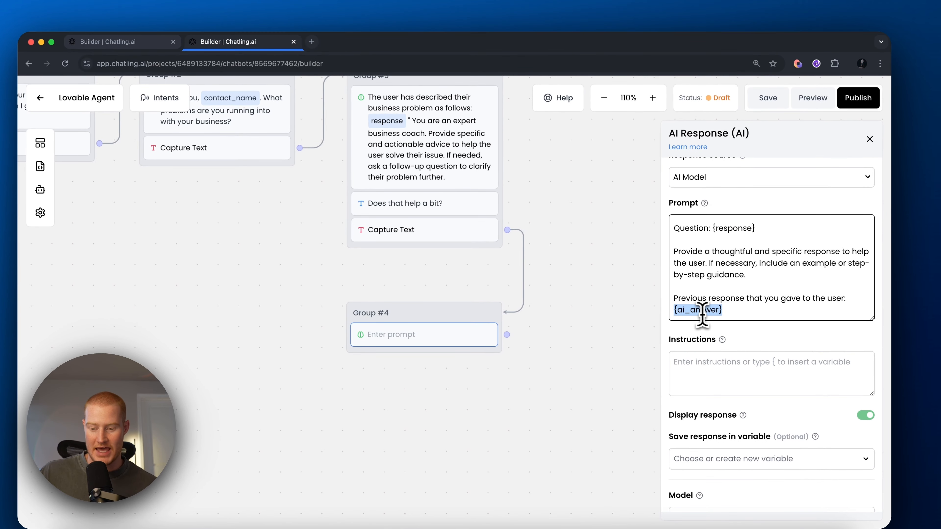
scroll(703, 314, "up", 1)
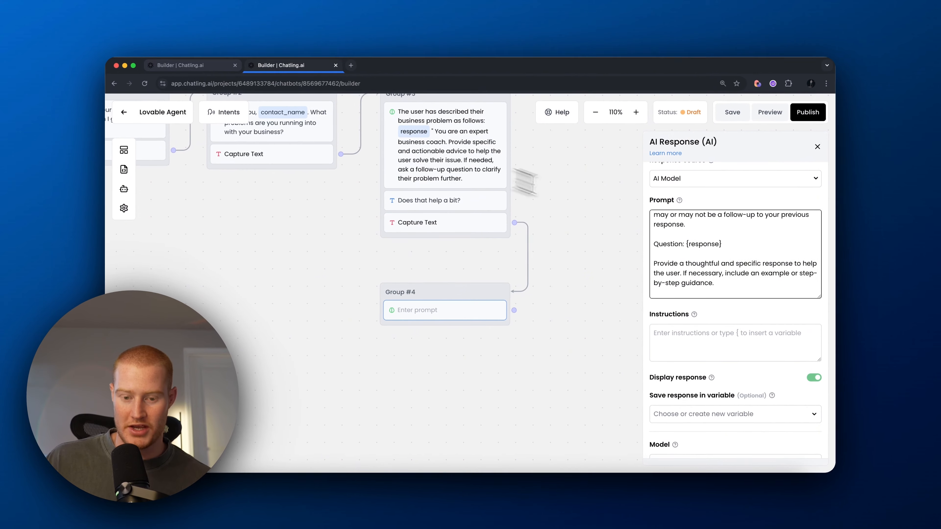
scroll(736, 269, "down", 2)
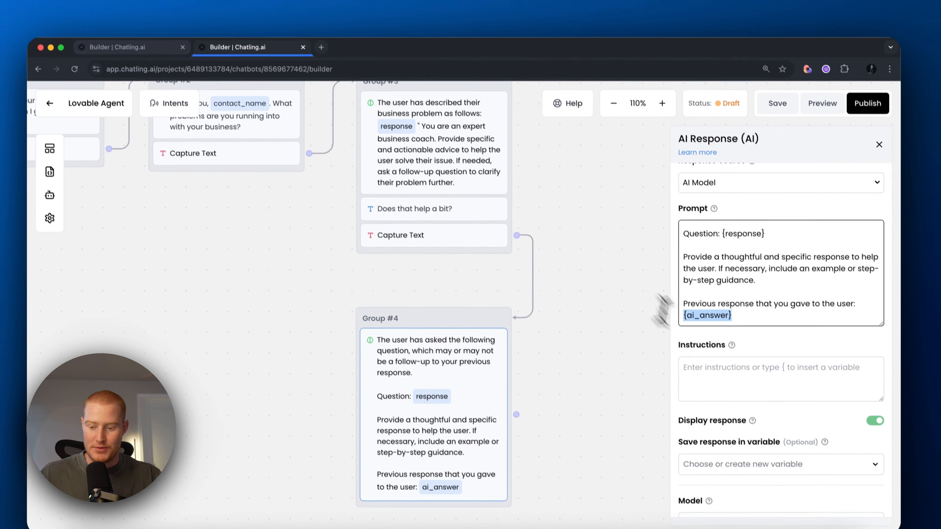
Step: Tell the AI to keep answers to about 3 sentences max and switch to Claude 3.5 Sonnet
left_click(689, 336)
type("keep your response as short as you can. Try to think like 3 sentences max")
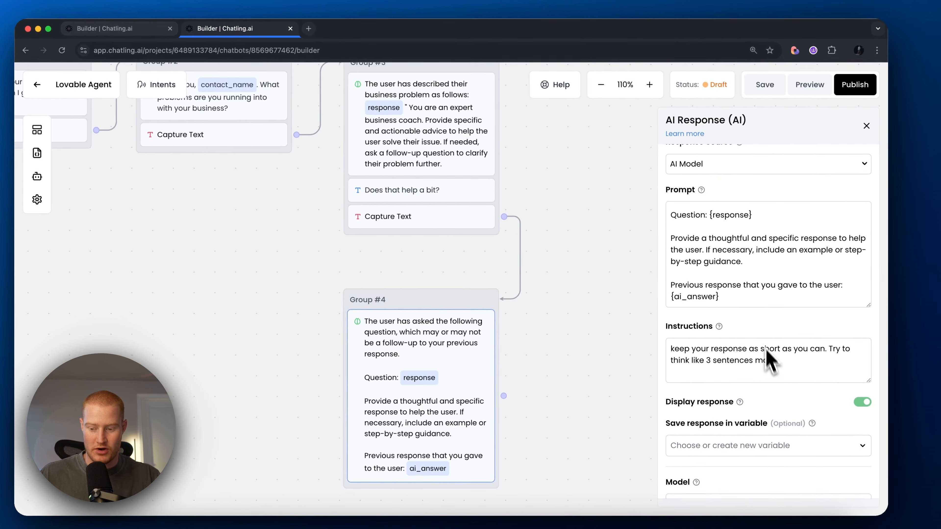
scroll(757, 374, "down", 5)
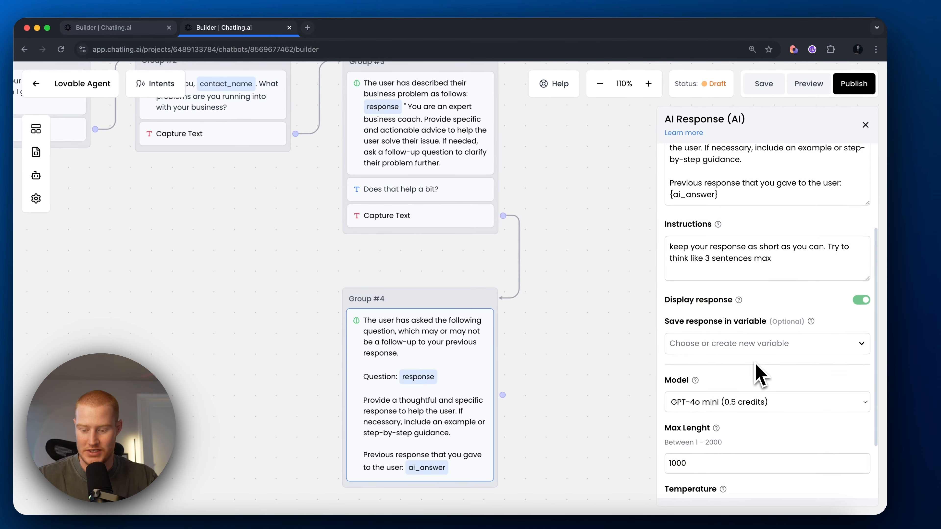
left_click(755, 326)
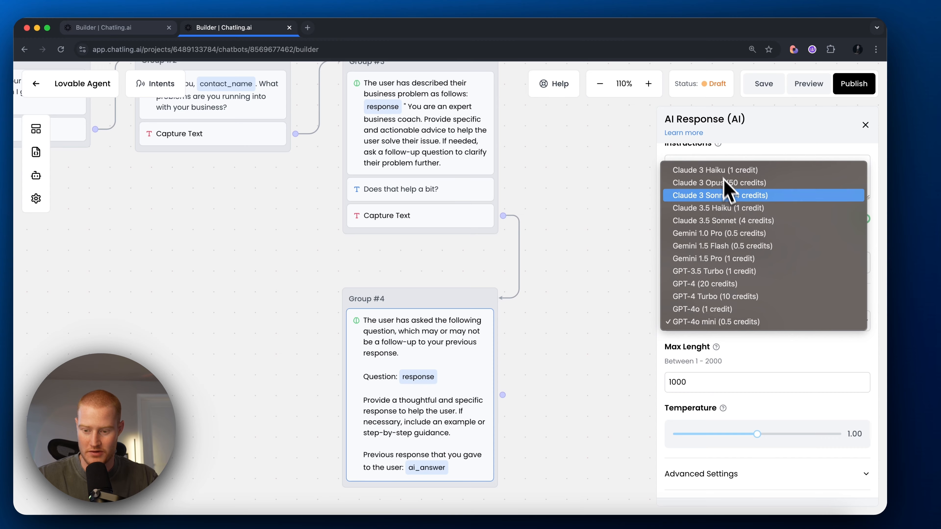
left_click(734, 223)
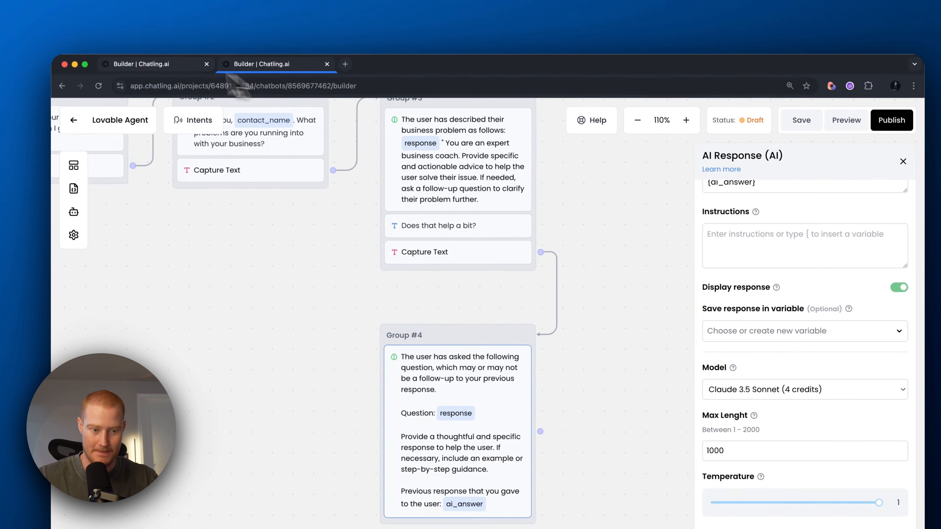
Step: Add a closing 'Let me know if you have any more questions!' message to Group #4
left_click_drag(147, 200, 403, 328)
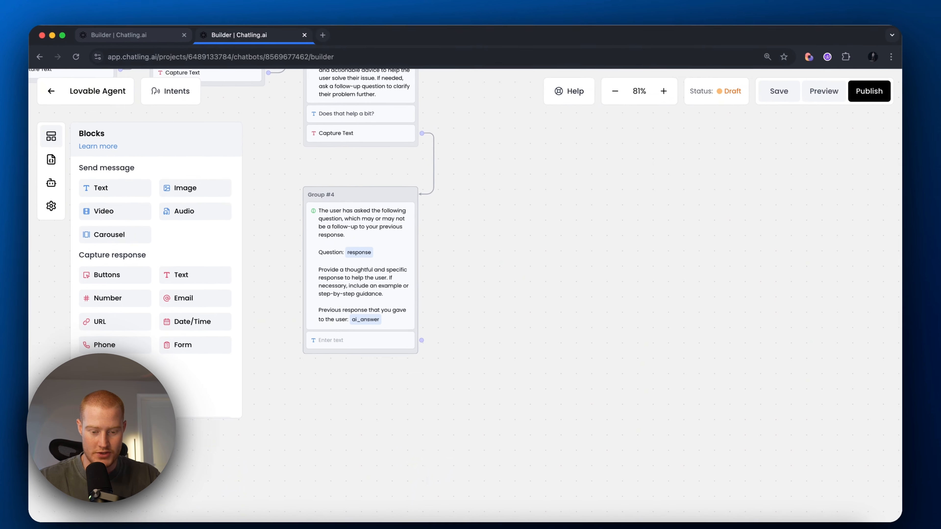
left_click(371, 340)
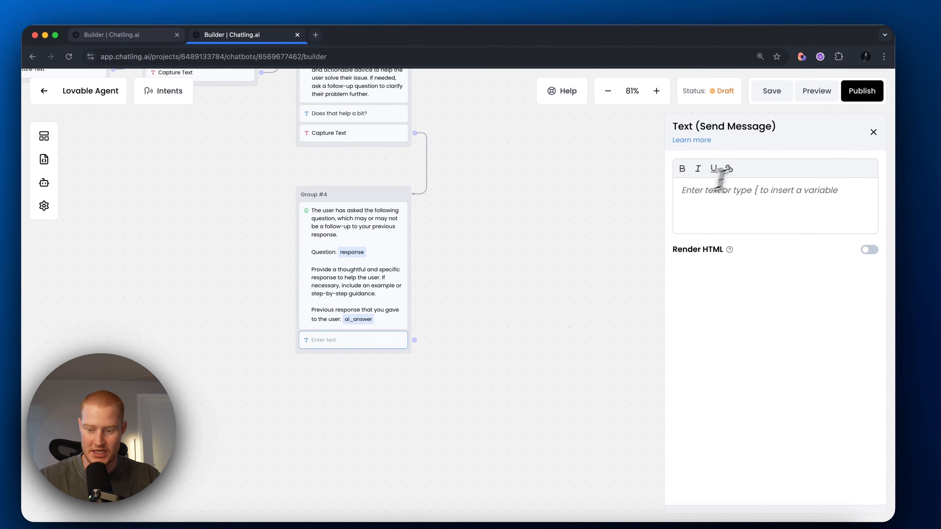
left_click(748, 188)
type("Let me know if you have any more questions!")
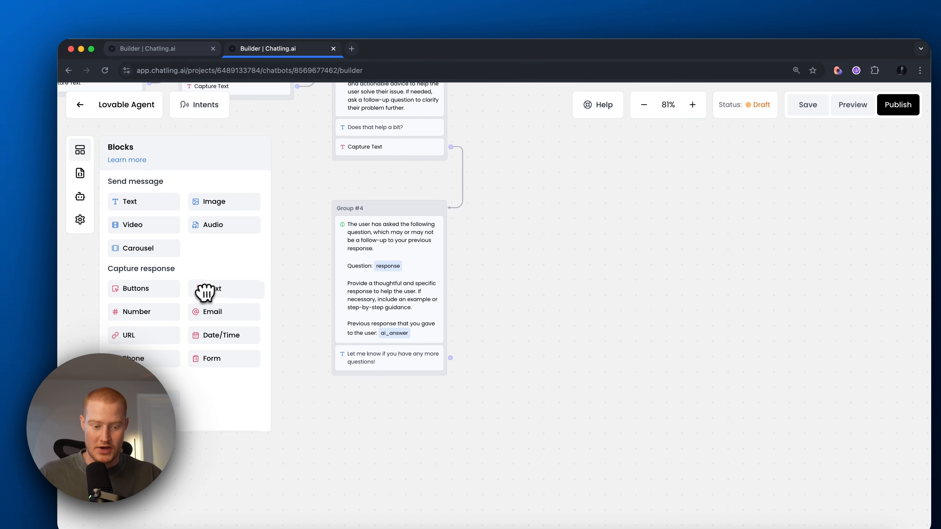
Step: Add a text capture group after Group #4 and connect Group #4 to it
left_click_drag(211, 307, 500, 339)
left_click_drag(517, 298, 494, 296)
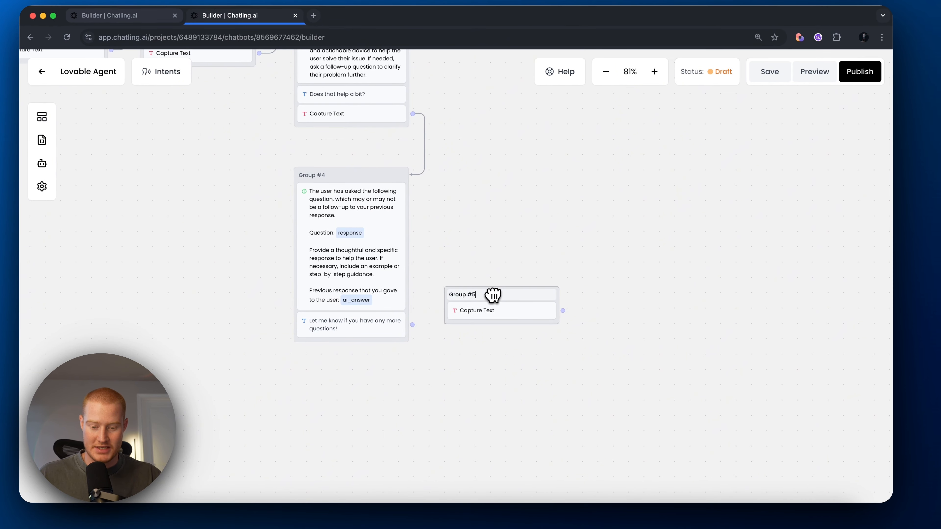
left_click_drag(410, 327, 479, 314)
left_click(493, 317)
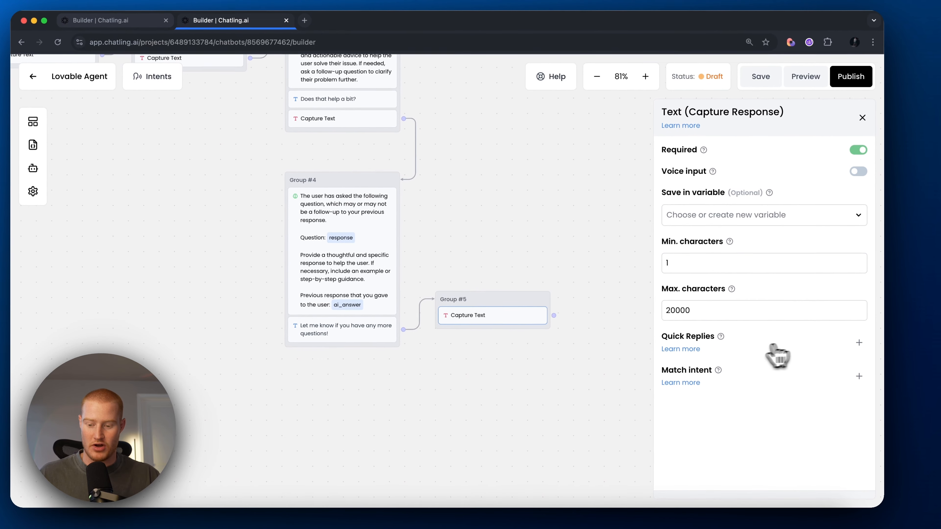
Step: Create the intent 'I have more questions' for the reply to match
left_click(859, 376)
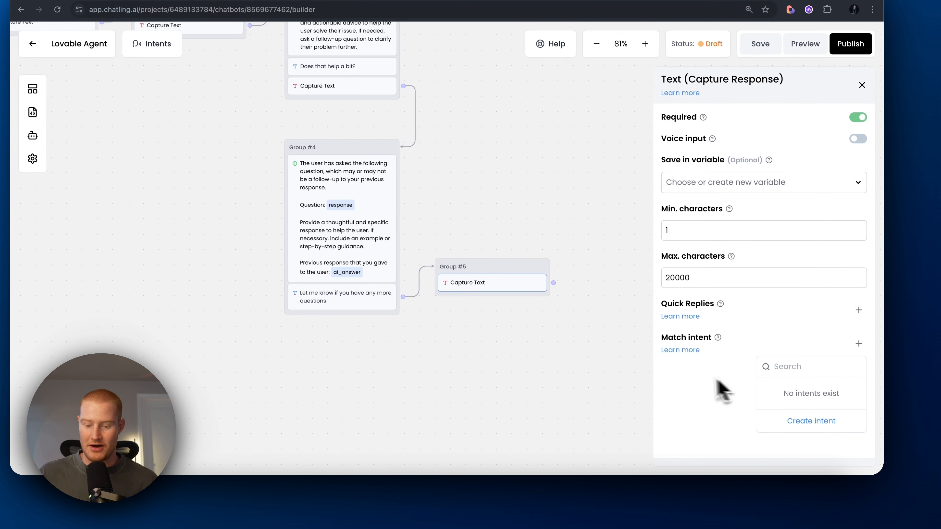
left_click(811, 421)
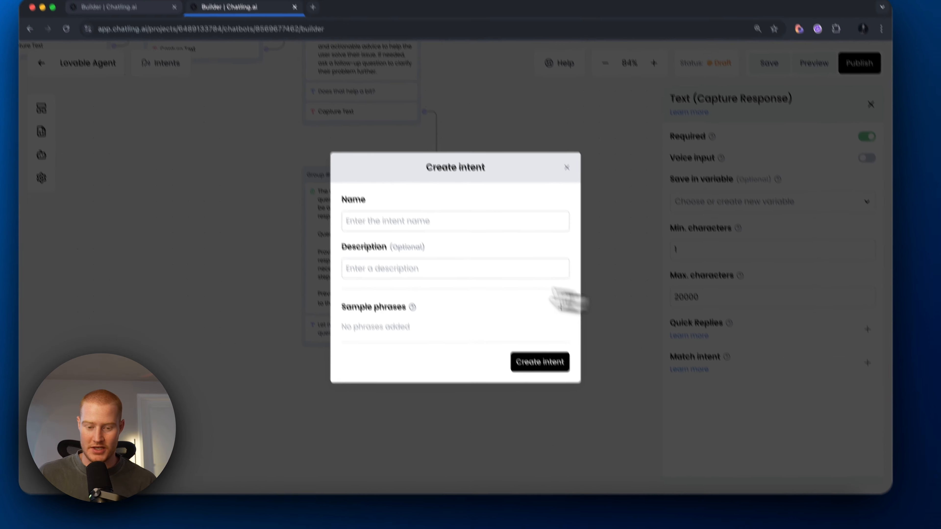
left_click(392, 221)
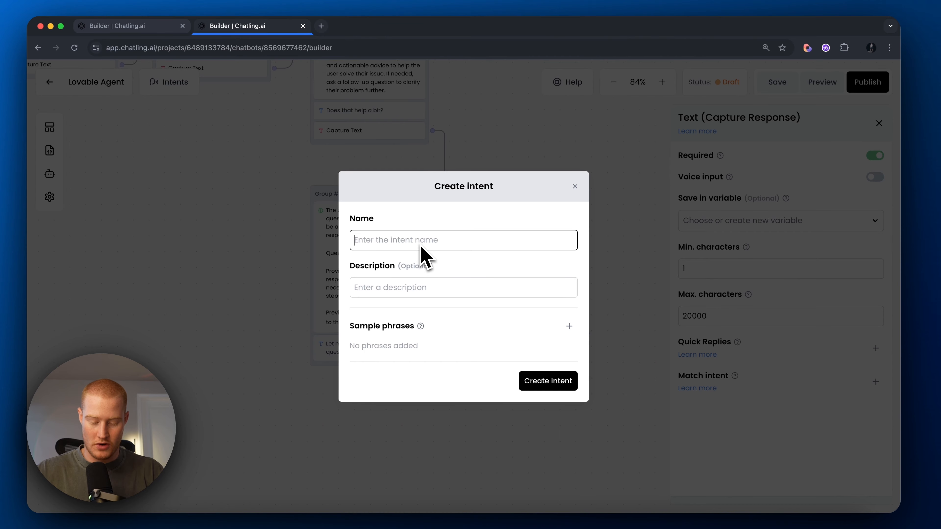
type("I have ore q")
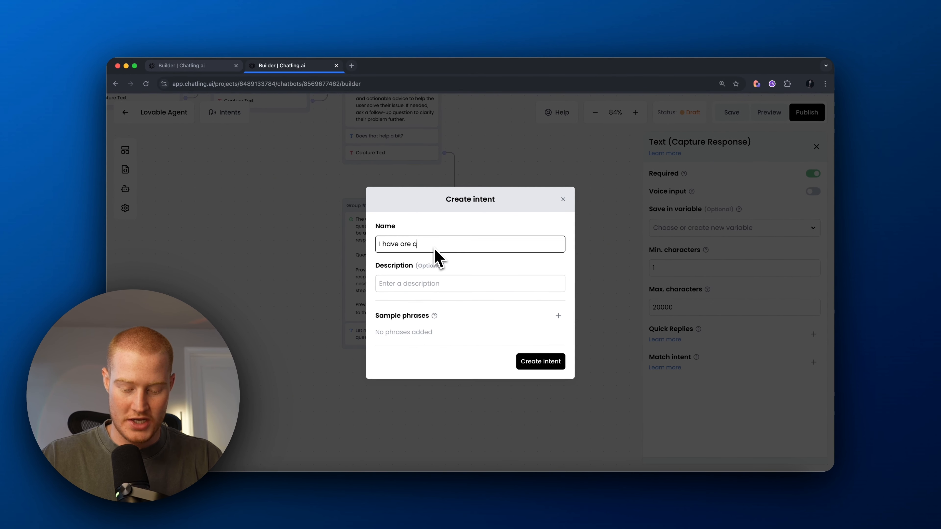
key("BackSpace")
key("BackSpace")
key("BackSpace")
key("BackSpace")
key("BackSpace")
key("BackSpace")
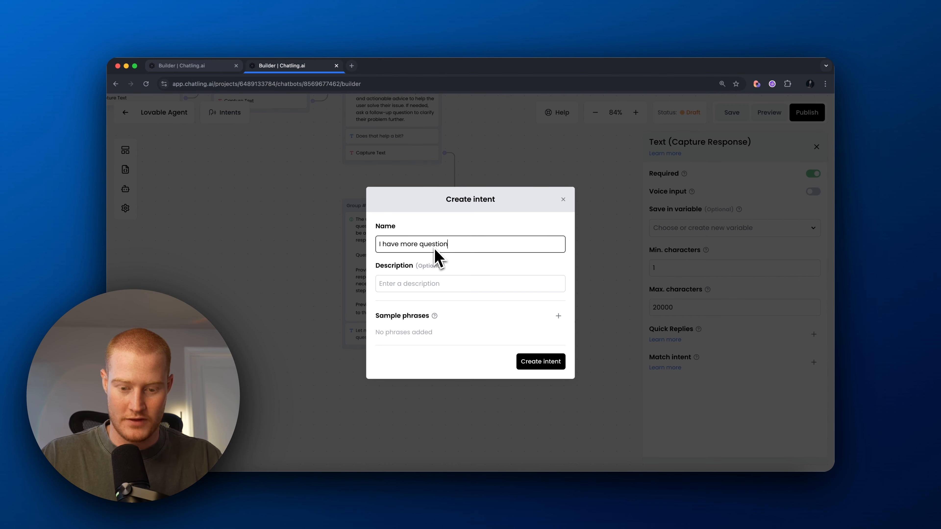
type("s")
key("Return")
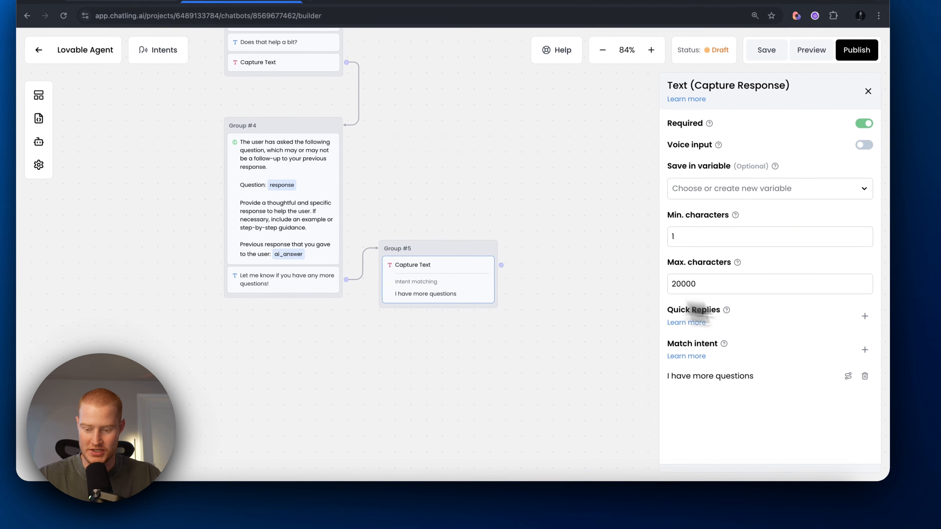
Step: Create and match a second intent, 'I do not have any more questions'
left_click(866, 352)
left_click(811, 411)
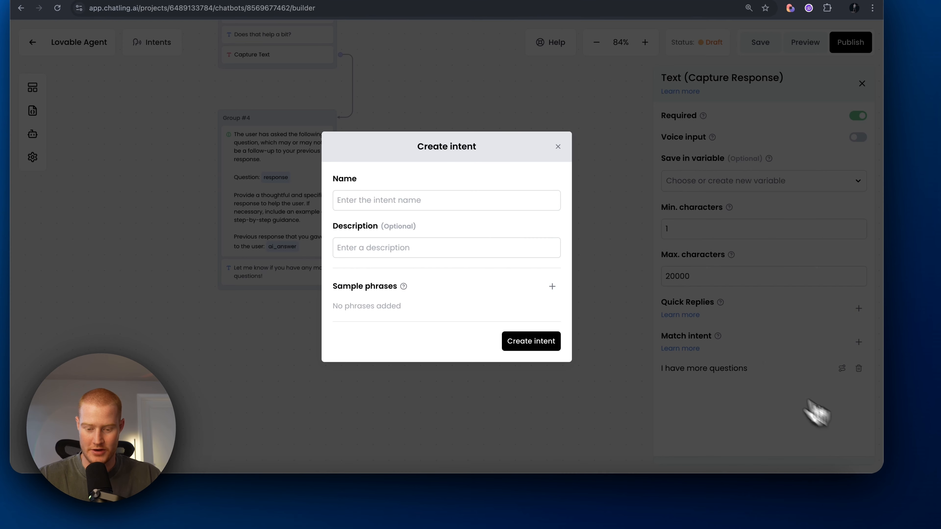
type("I do not have any o")
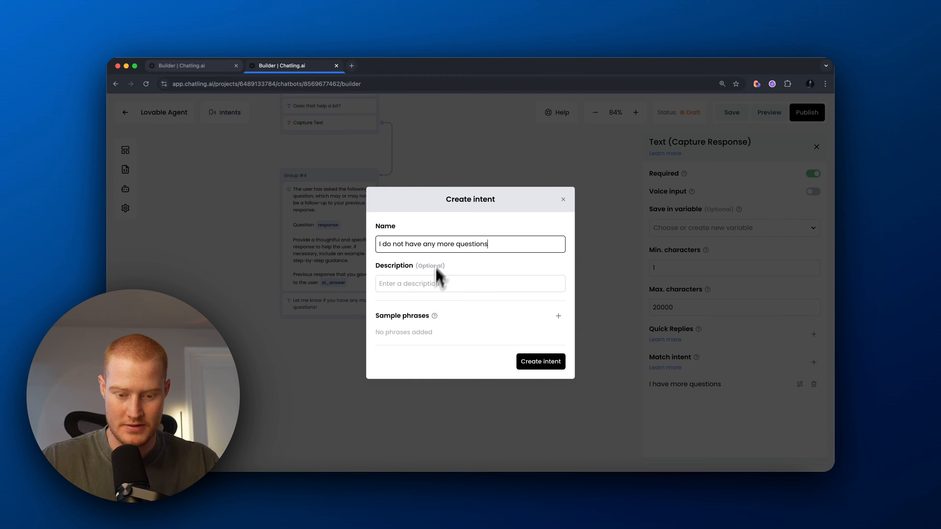
type("I do not have any more questions")
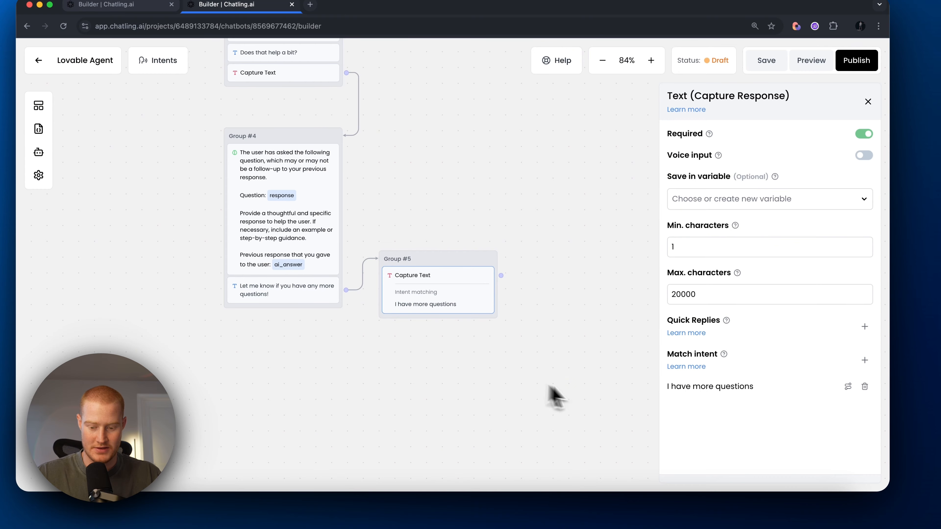
left_click(687, 366)
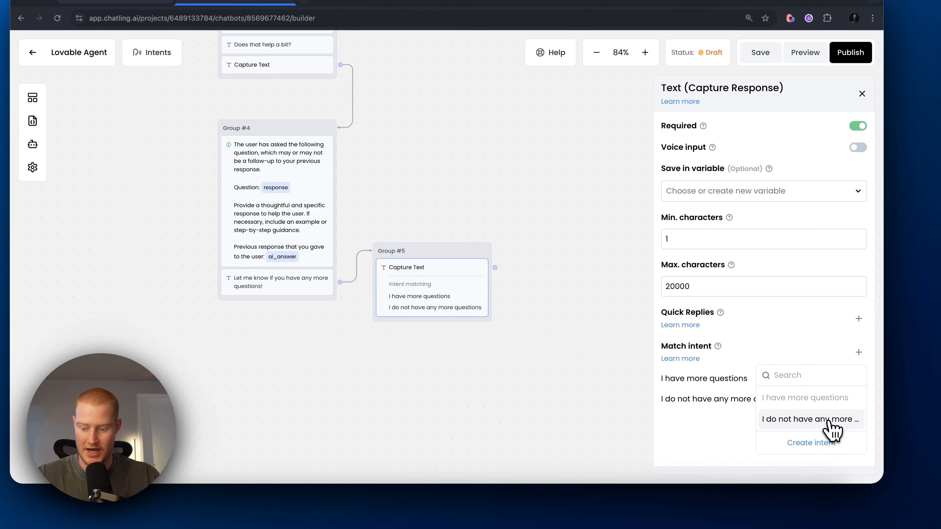
left_click(834, 426)
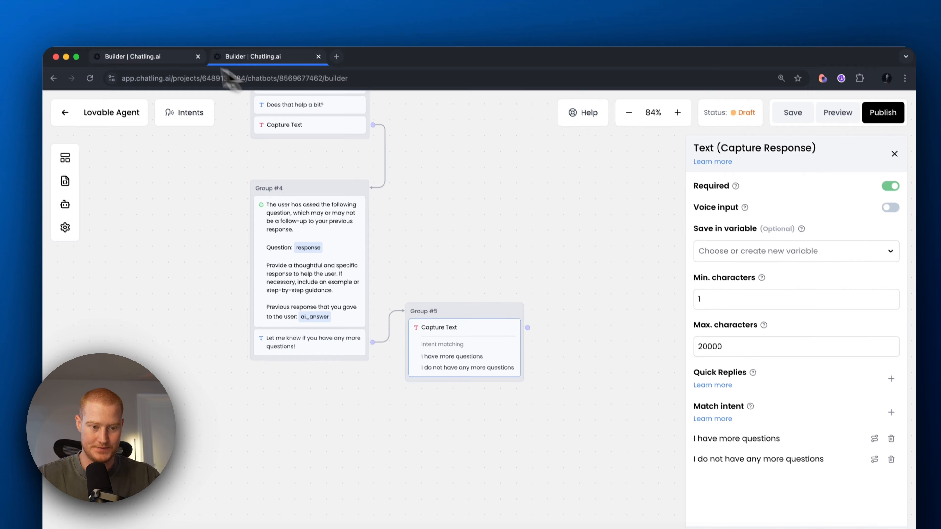
Step: Save the reply to the response variable and make 'I have more questions' a local trigger
left_click(726, 191)
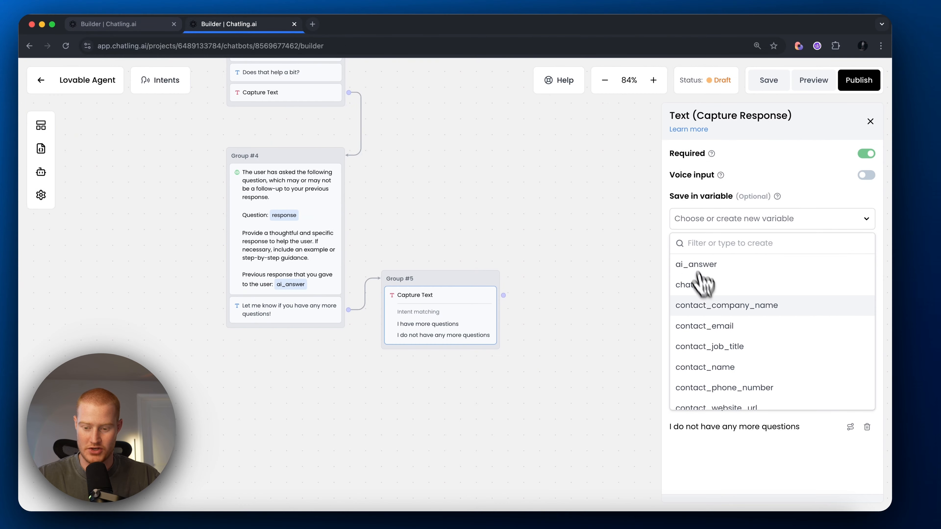
scroll(712, 278, "down", 3)
left_click(719, 378)
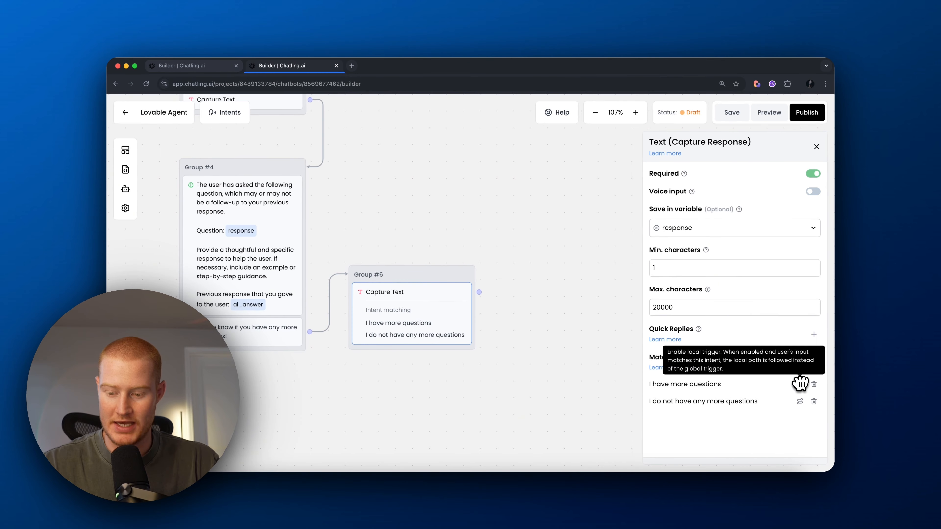
left_click(799, 382)
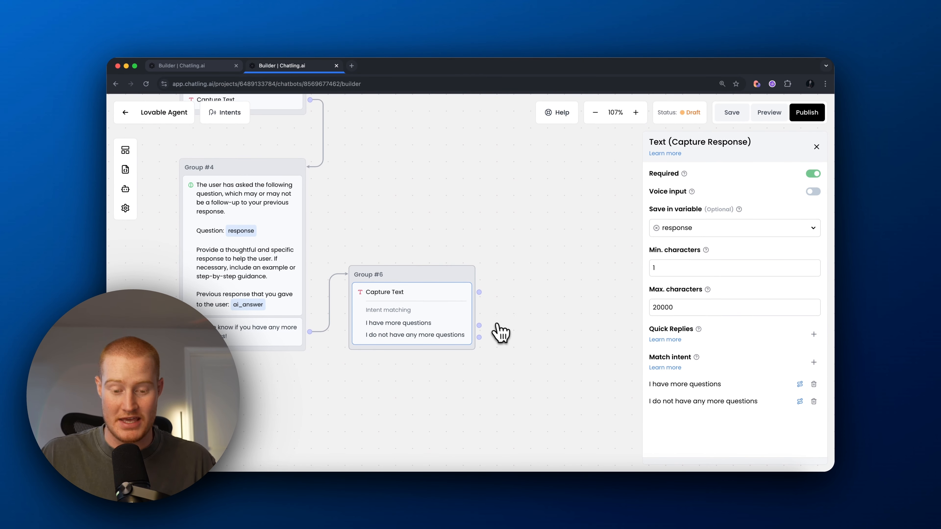
Step: Place Group #5 with the message 'Sure, let me know what questions you have!'
scroll(313, 220, "up", 4)
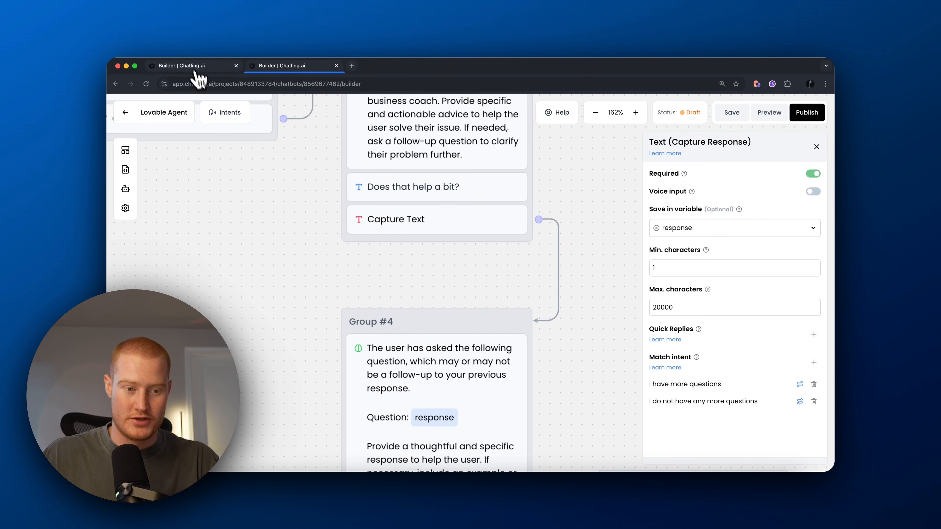
scroll(328, 243, "down", 5)
scroll(336, 242, "up", 5)
scroll(336, 242, "down", 6)
scroll(336, 248, "up", 4)
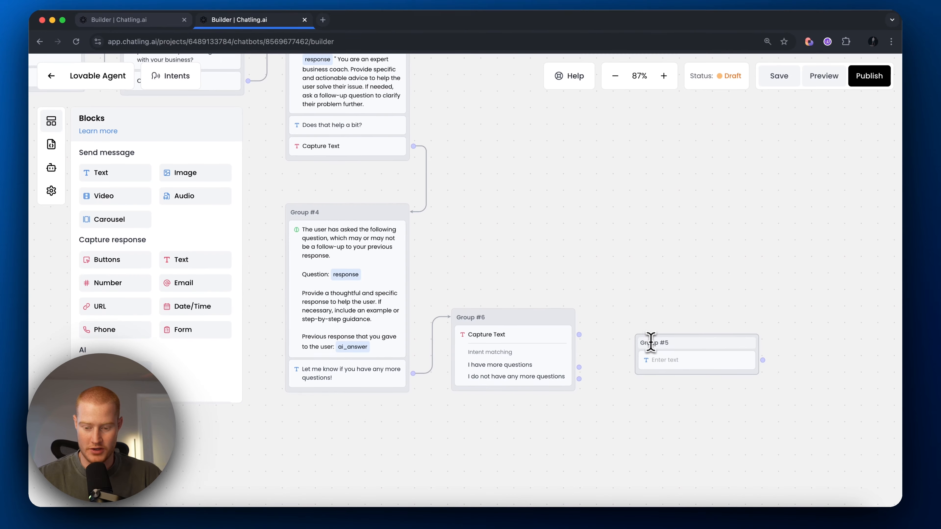
left_click_drag(651, 340, 629, 312)
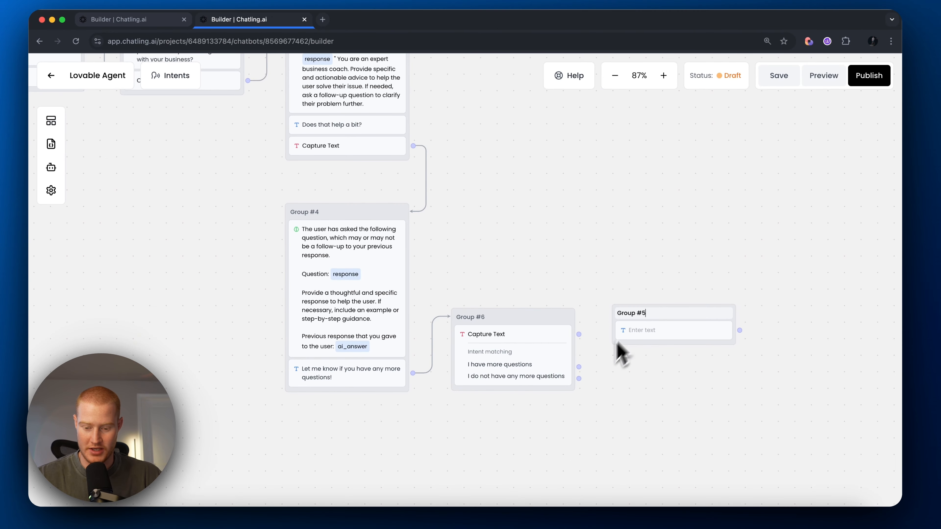
left_click(570, 336)
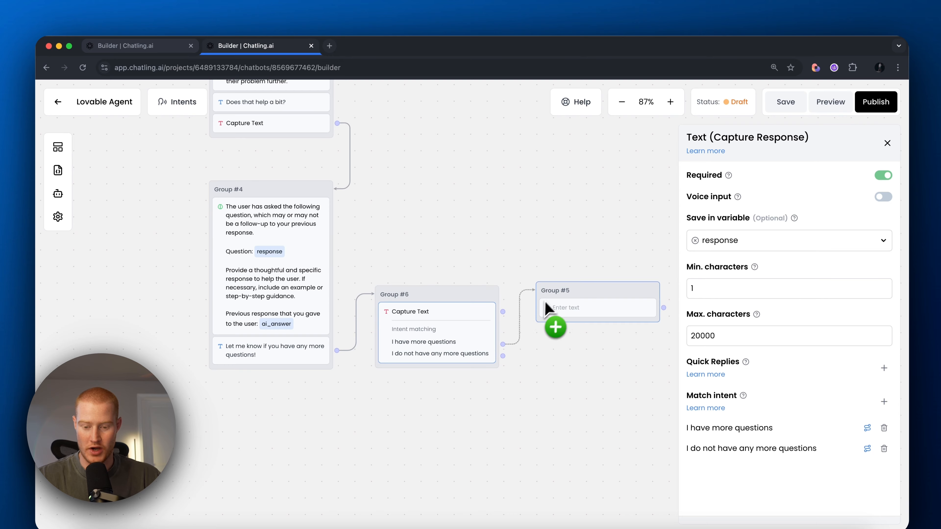
left_click(567, 308)
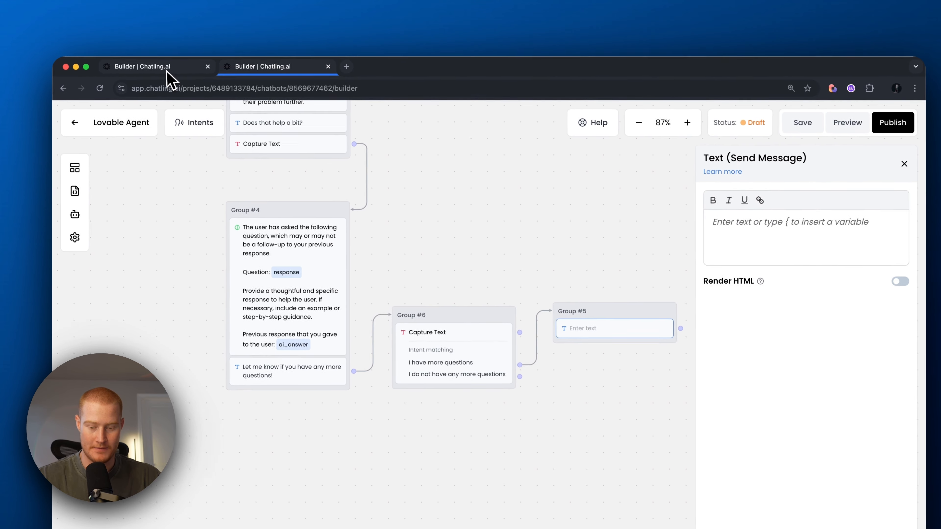
type("Sure")
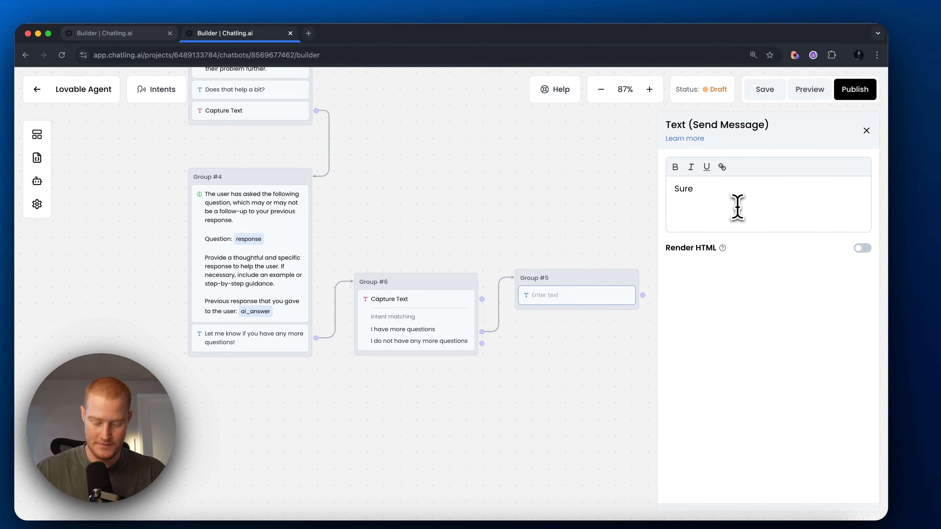
type(", let me know what questions yo")
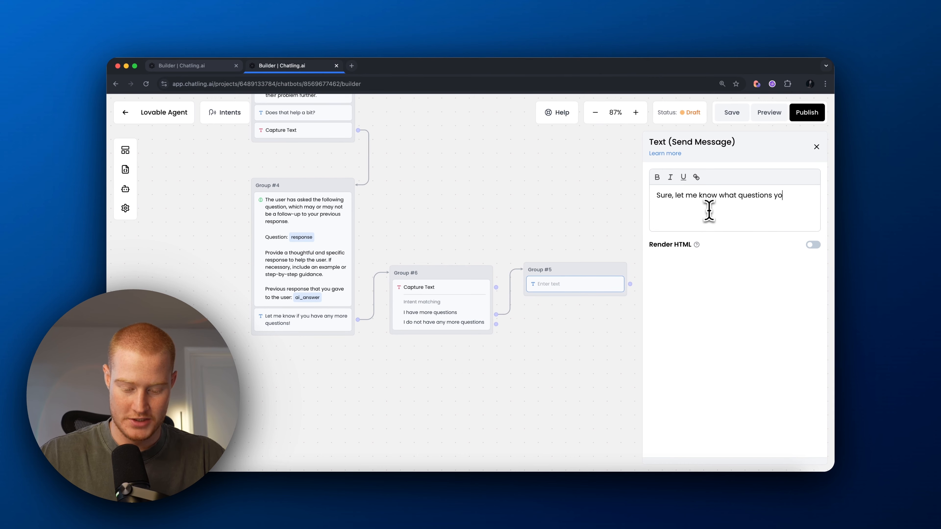
type("u have")
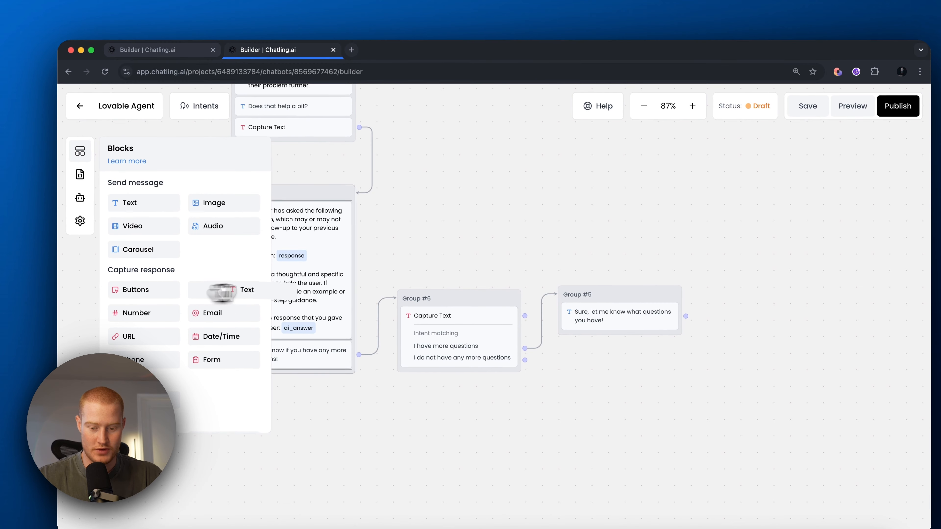
Step: Add a text capture saving to response in Group #5 and loop it back to Group #3
left_click_drag(223, 294, 582, 311)
left_click(580, 310)
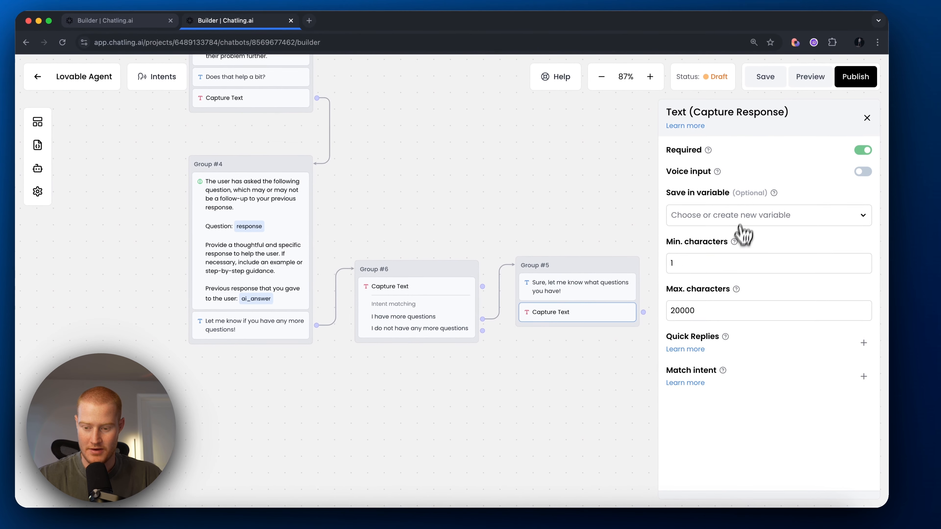
left_click(741, 213)
left_click(709, 381)
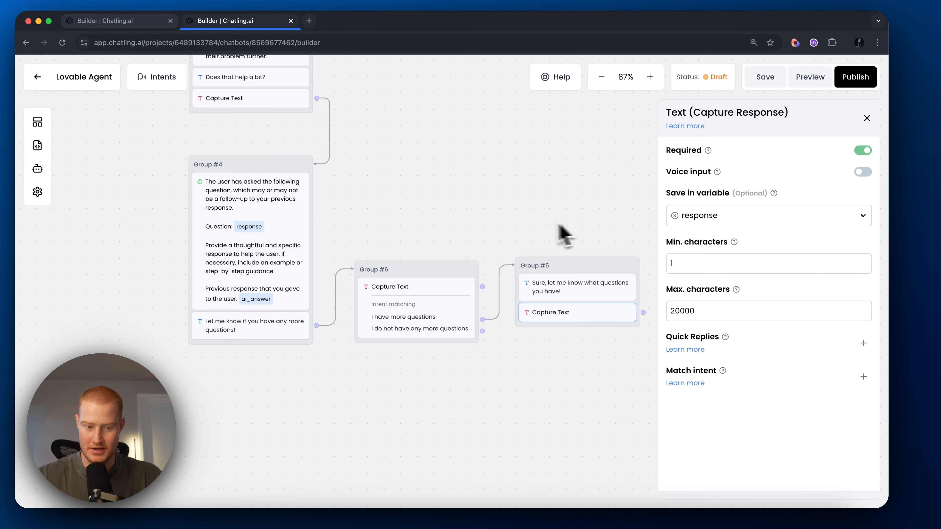
scroll(520, 223, "down", 3)
left_click_drag(457, 141, 547, 301)
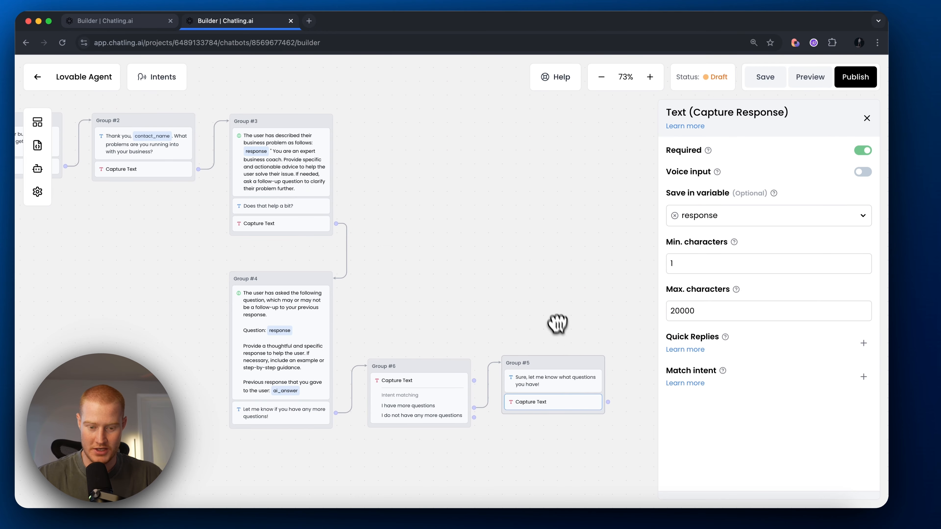
left_click_drag(608, 400, 332, 144)
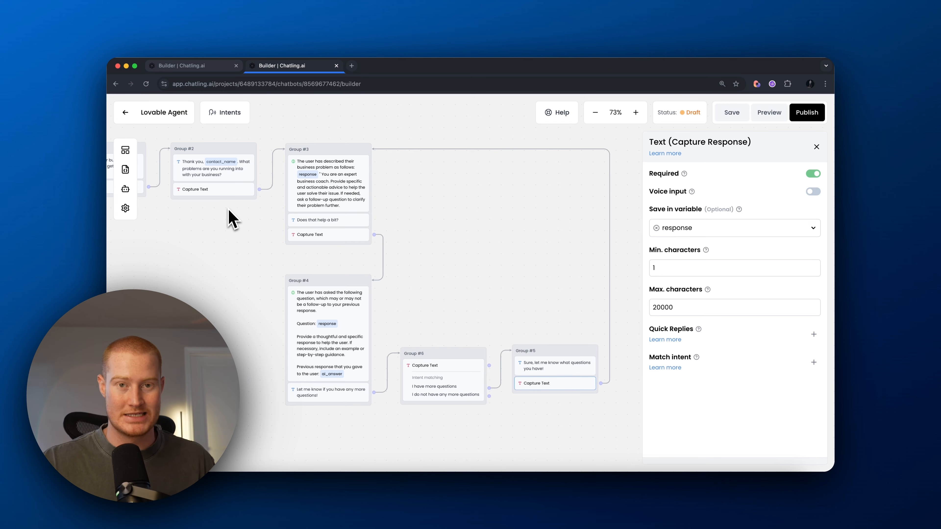
Step: Add Group #7 saying 'Thanks for the chat, have a great day!', linked from the no-more-questions intent
left_click_drag(495, 325, 447, 248)
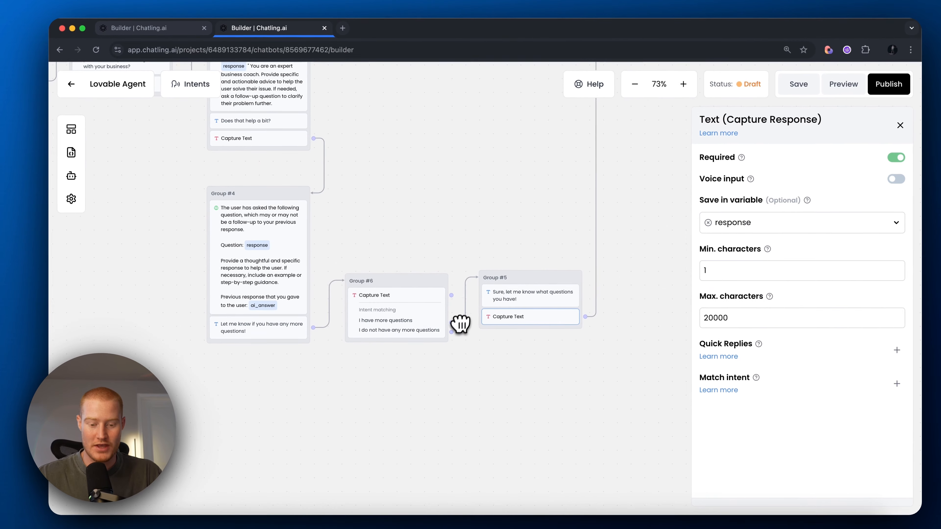
left_click(71, 129)
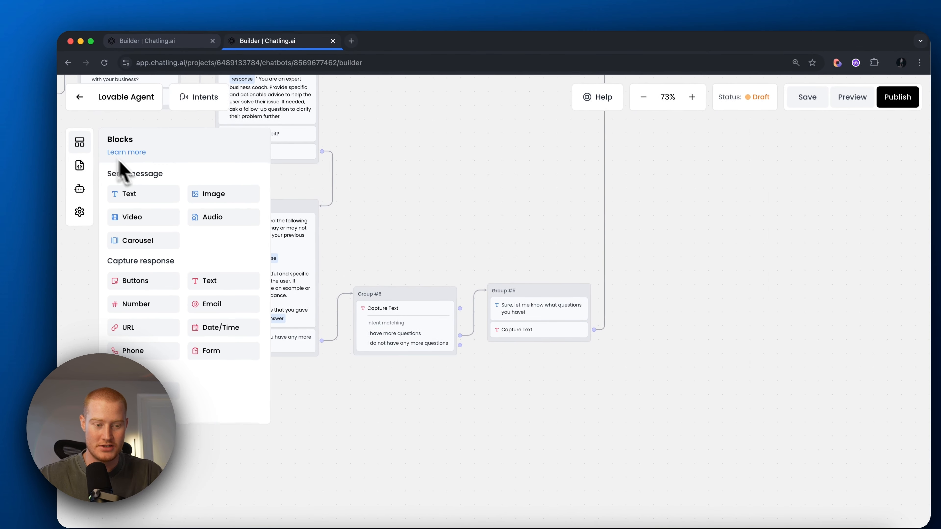
left_click_drag(135, 181, 470, 353)
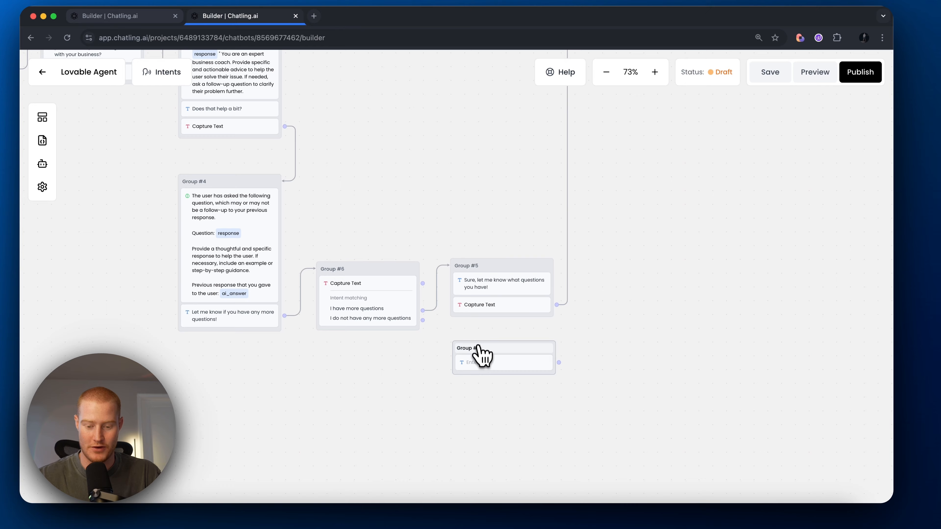
left_click(480, 360)
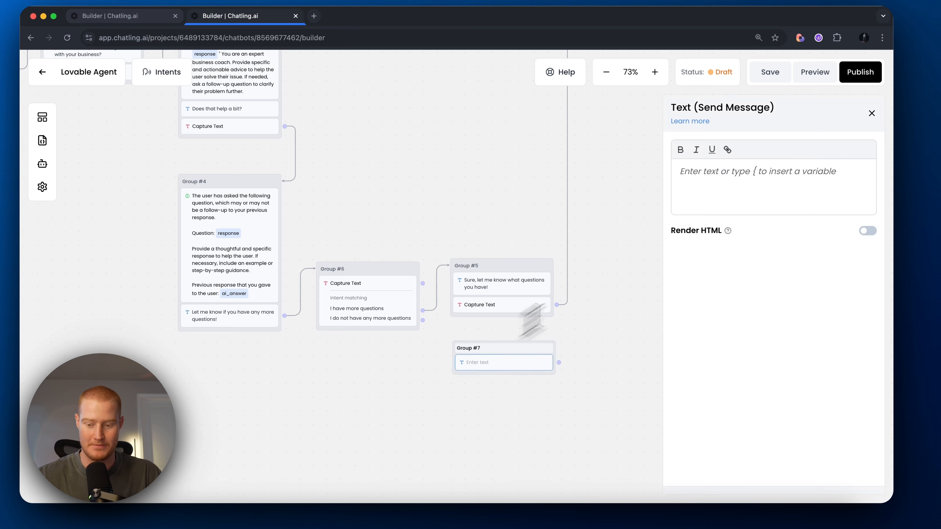
type("Thanks for the chat, have a great day!")
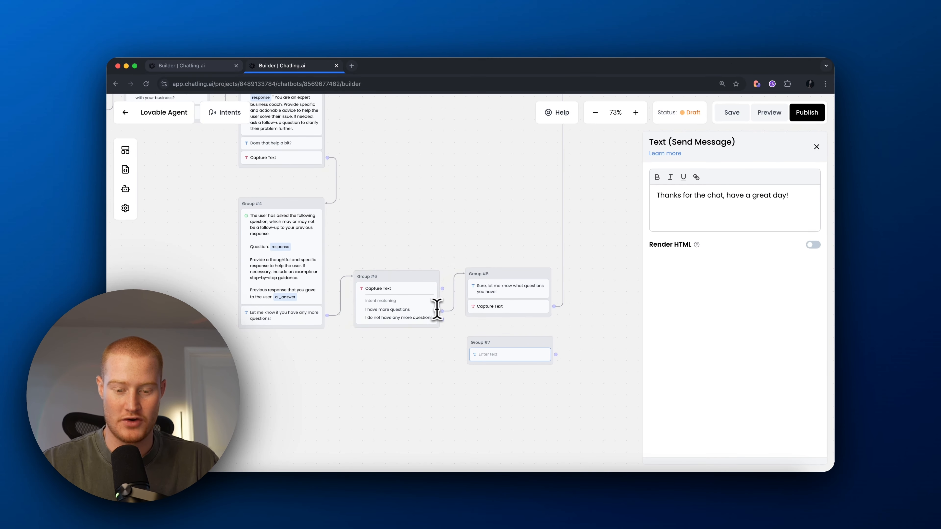
left_click_drag(443, 320, 537, 358)
Step: Compare with the Bolt Chatbot flow, return to Lovable Agent, and close the message settings
left_click(186, 61)
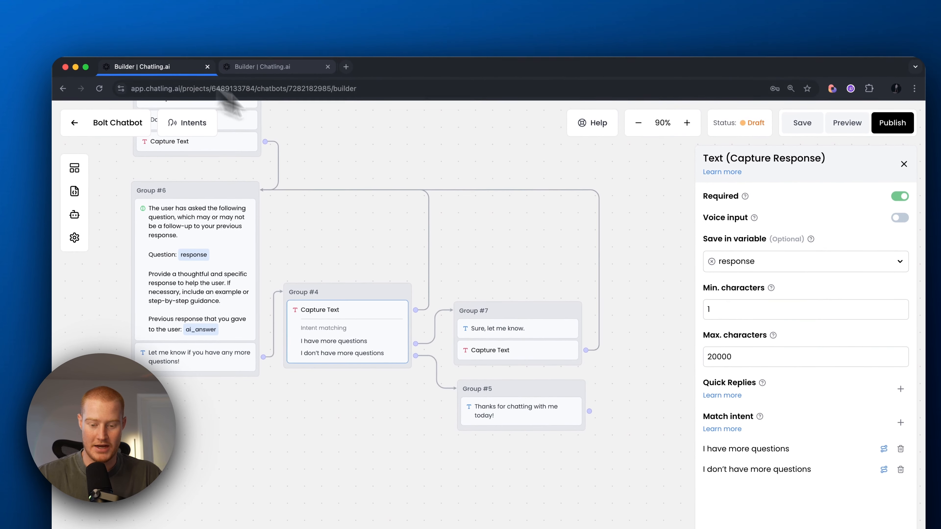
left_click(259, 61)
scroll(585, 329, "down", 5)
left_click_drag(585, 329, 626, 337)
left_click_drag(662, 382, 559, 288)
scroll(468, 278, "up", 5)
left_click_drag(304, 189, 548, 273)
scroll(471, 286, "down", 5)
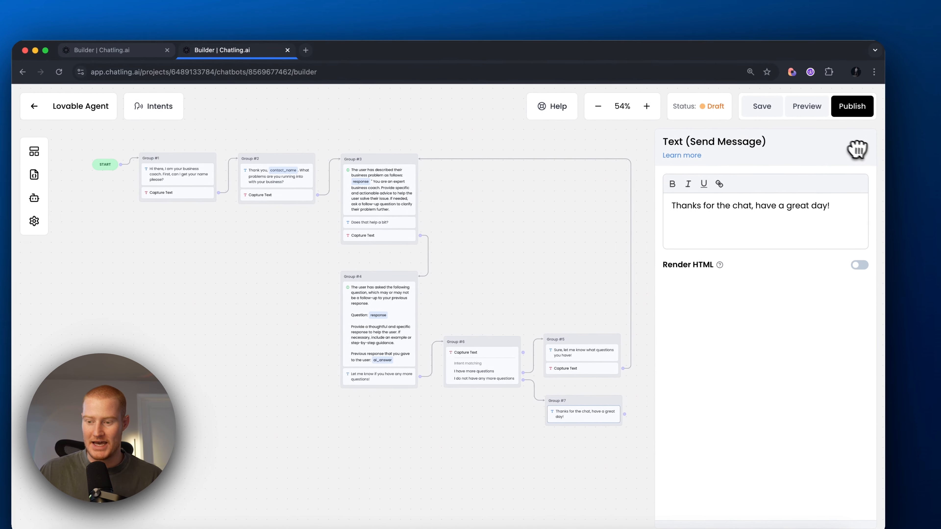
left_click(882, 138)
Step: Start a preview chat and give the bot the user's first name
left_click(807, 110)
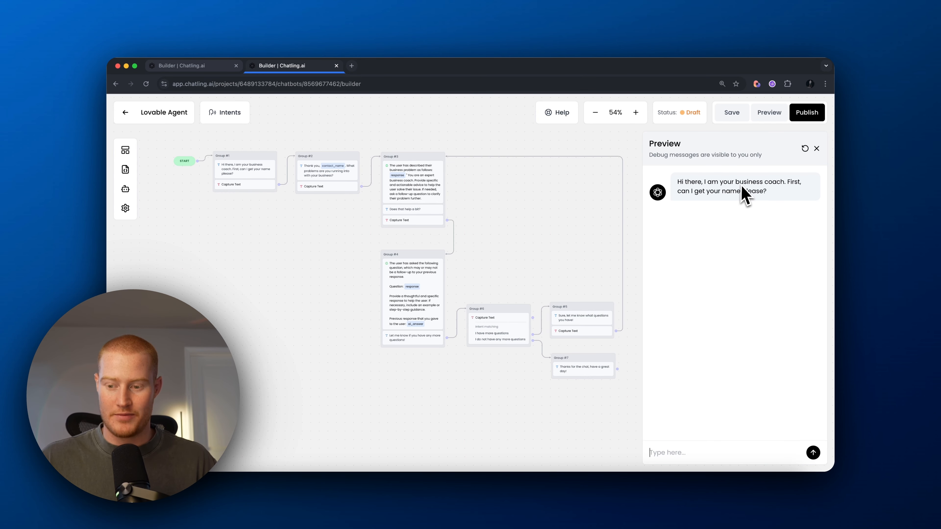
type("Brock")
key("Return")
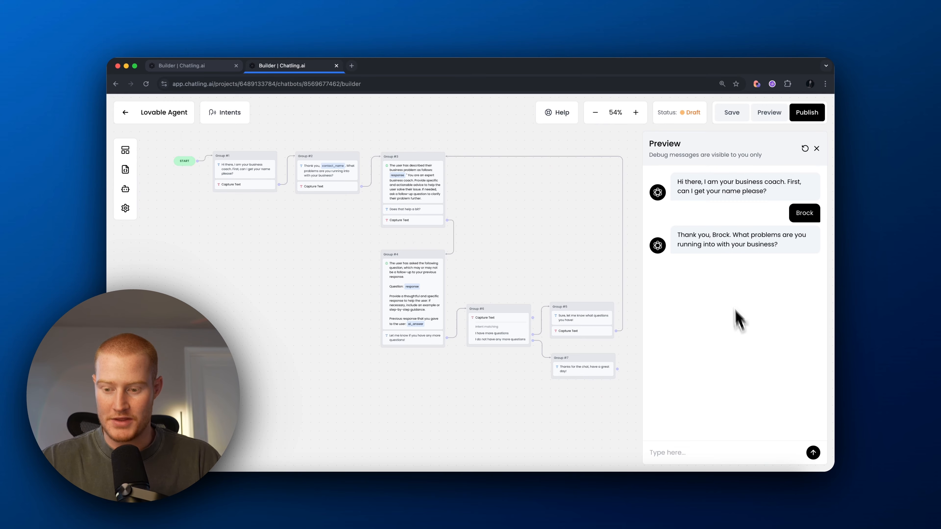
left_click_drag(713, 236, 731, 237)
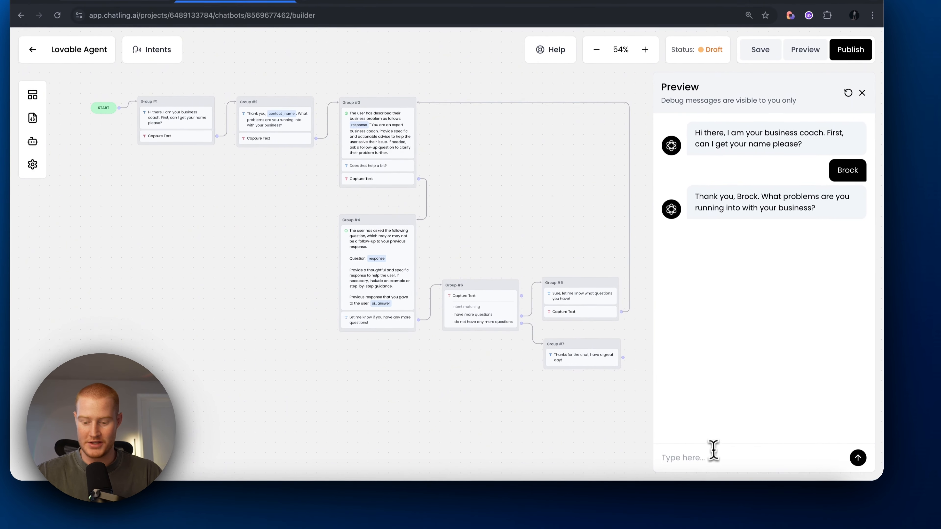
Step: Send 'I am having problems with my funnel and need help fixing it' and read the bot's first question
left_click(711, 458)
type("I am having problems with my funnel and need help fixing")
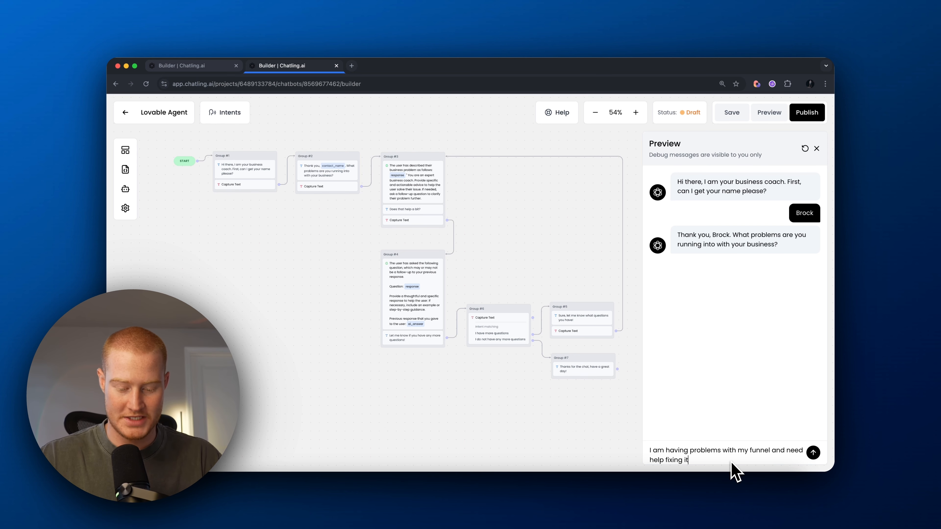
type(" it")
key("Return")
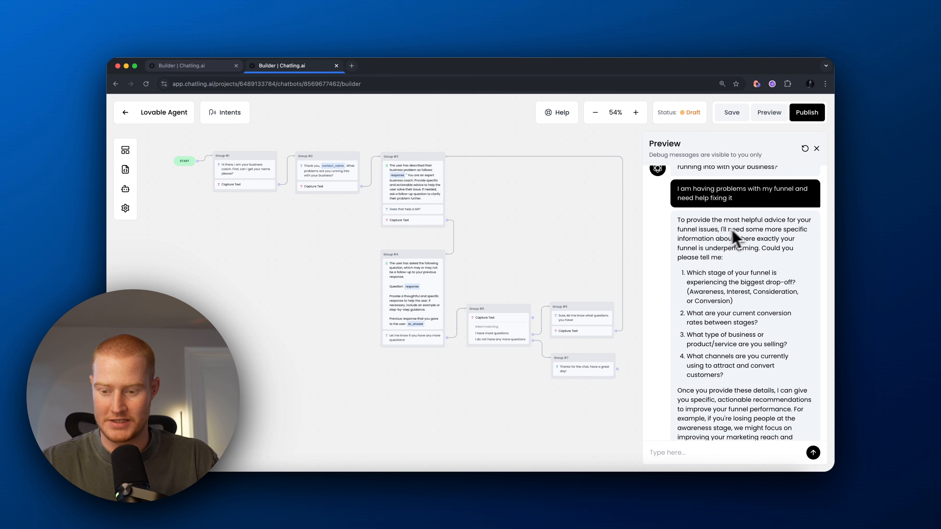
scroll(766, 244, "down", 2)
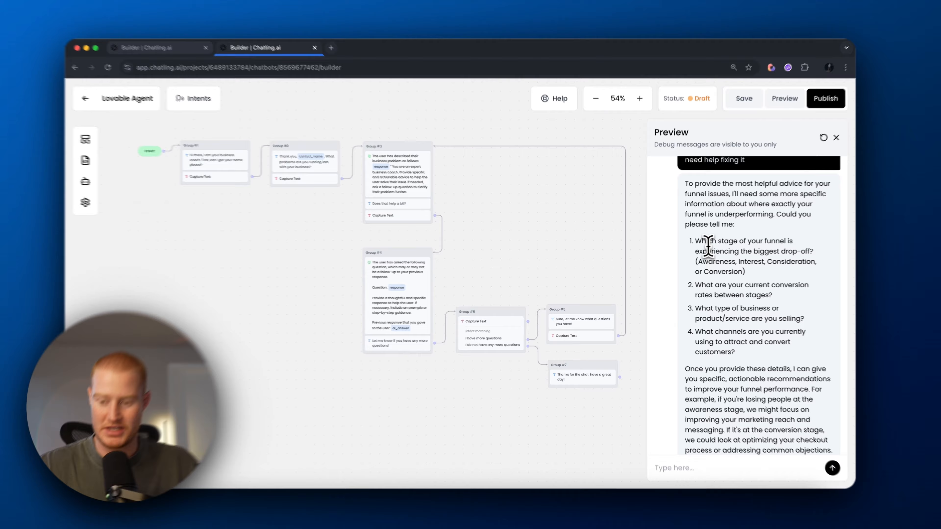
left_click_drag(708, 246, 816, 265)
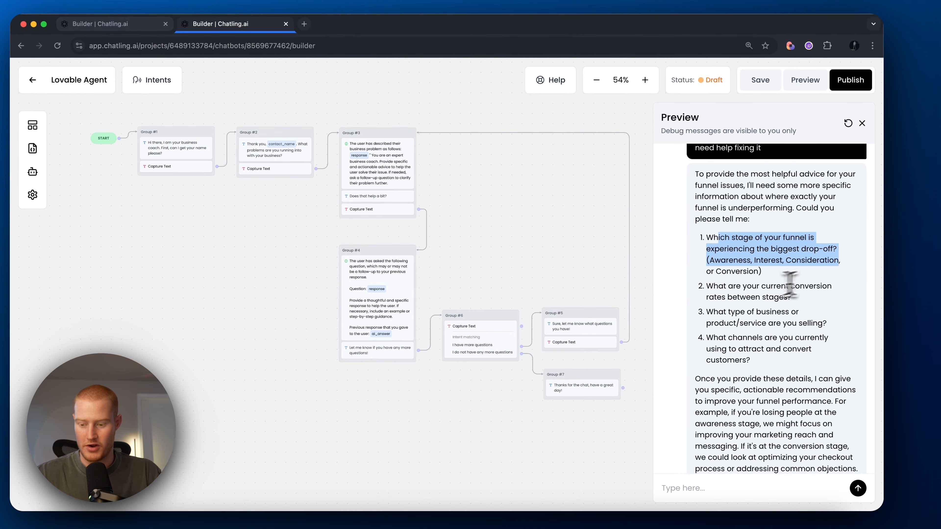
scroll(789, 285, "down", 2)
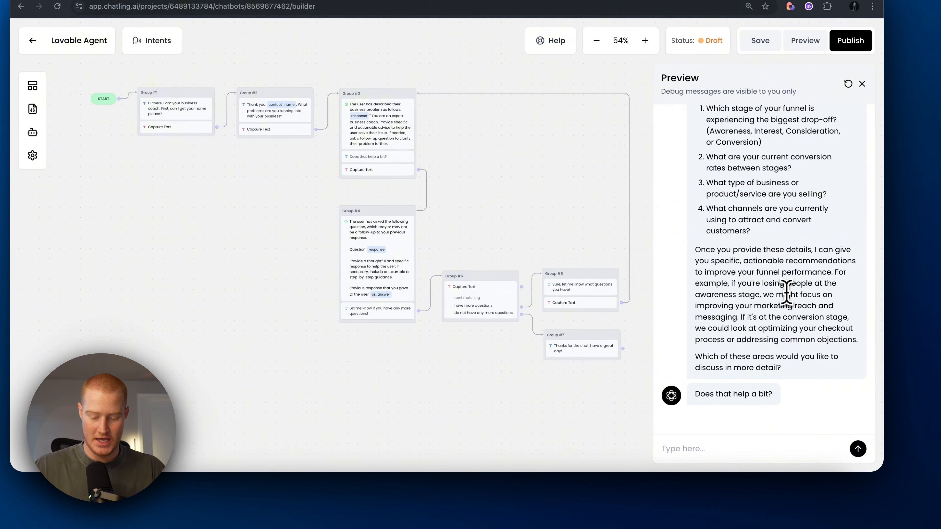
Step: Describe the course sold with YouTube-fed leads and read the intro of the bot's plan
type("I sell a course, I get my leadds from youtube")
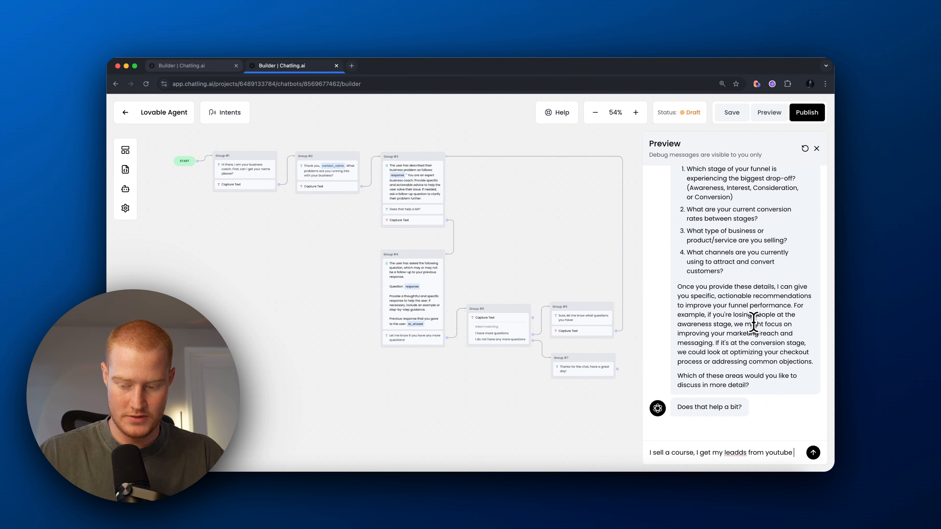
key("Return")
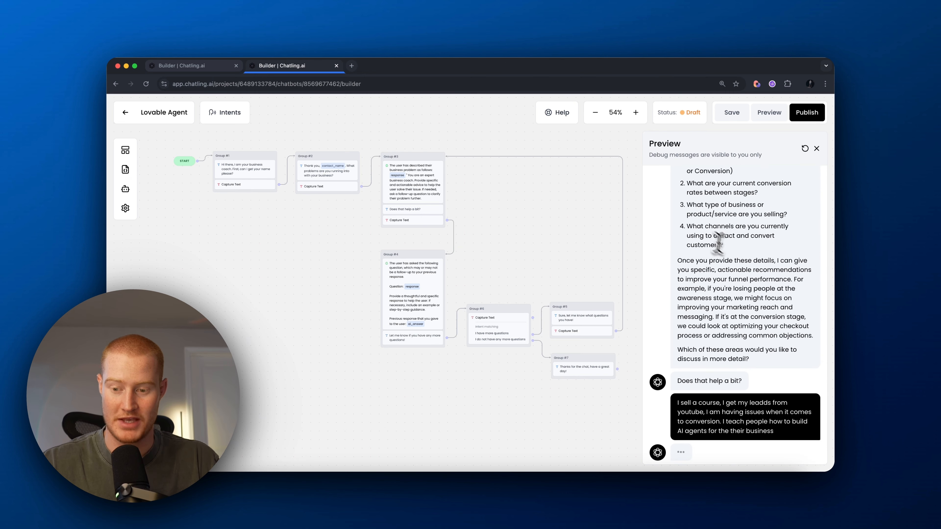
scroll(737, 287, "up", 3)
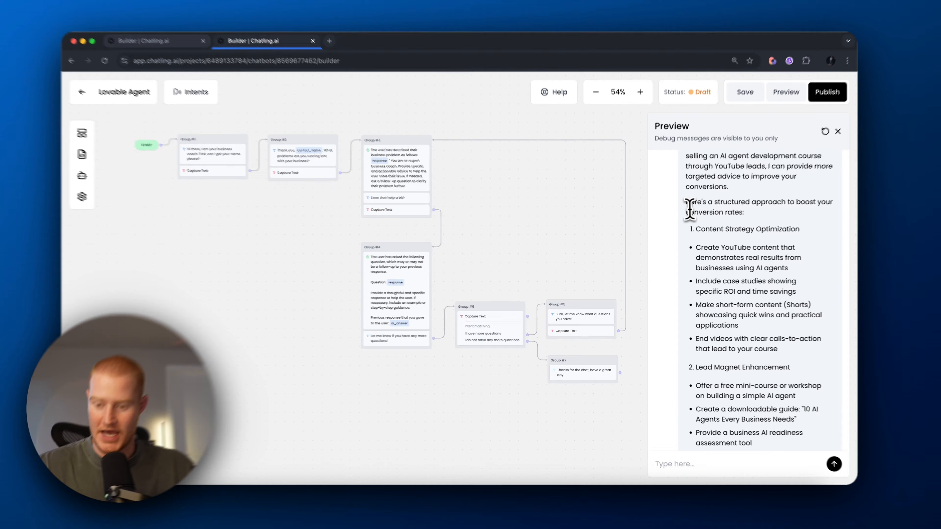
left_click_drag(687, 203, 749, 220)
left_click(748, 222)
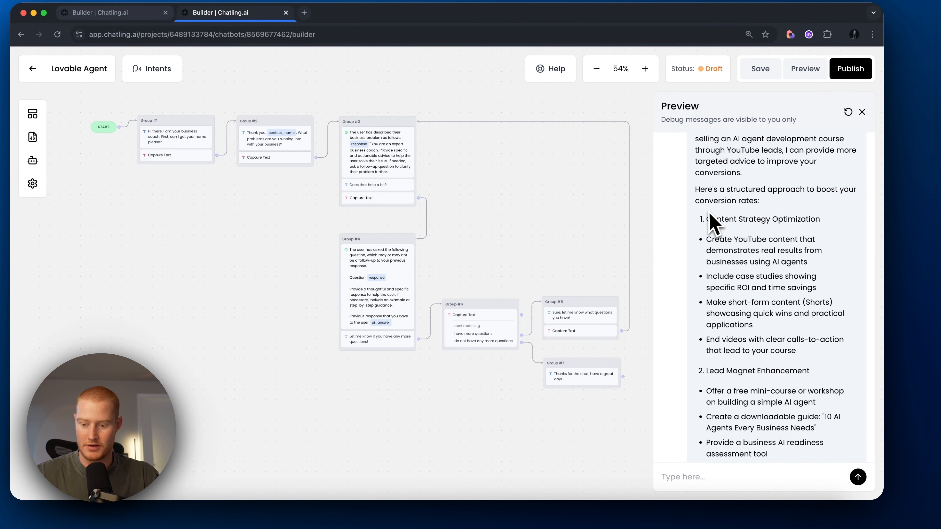
Step: Highlight the Content Strategy, Lead Magnet, Sales Funnel and Social Proof section headings of the plan
left_click_drag(707, 219, 792, 221)
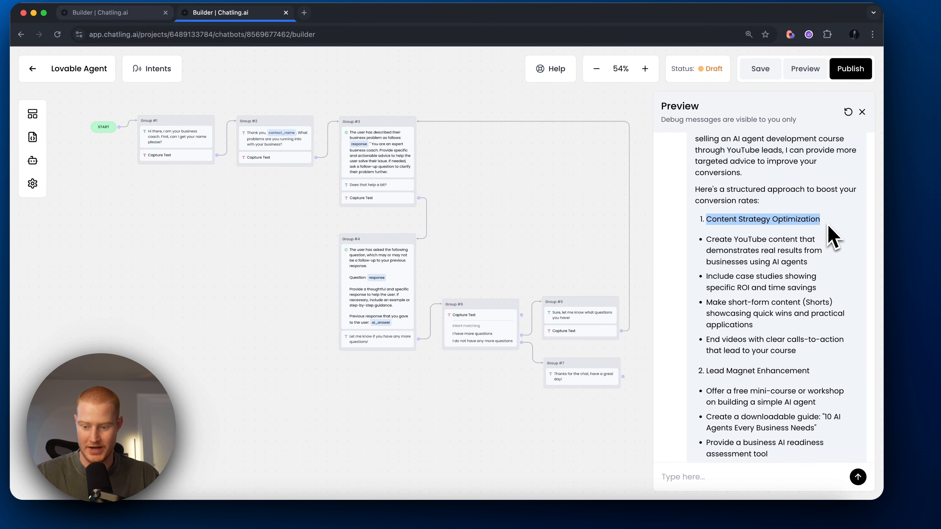
left_click(797, 235)
scroll(792, 236, "down", 3)
triple_click(773, 245)
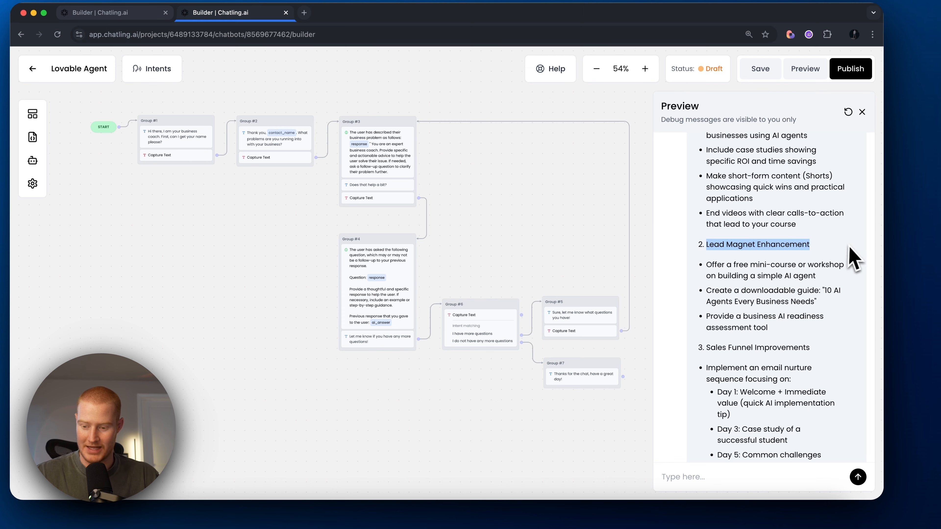
left_click(794, 266)
scroll(789, 268, "down", 3)
triple_click(767, 295)
scroll(844, 308, "down", 4)
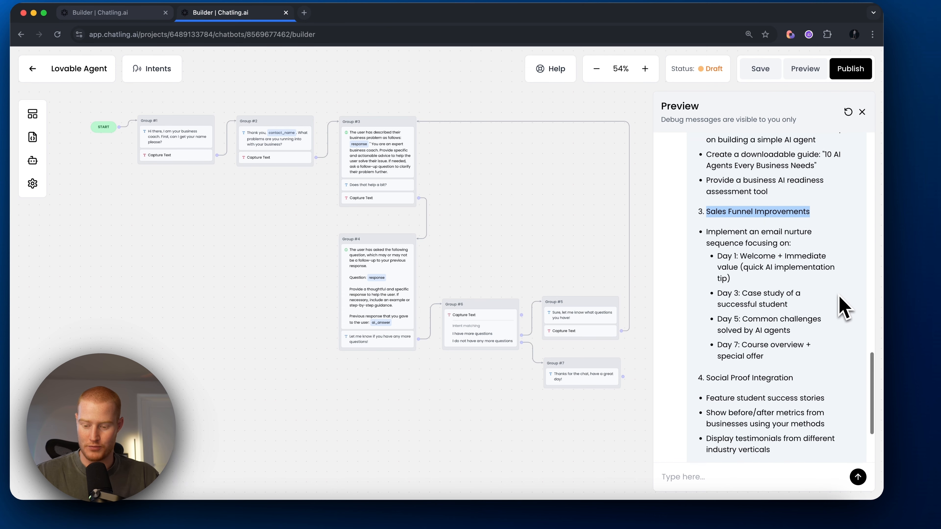
scroll(841, 315, "down", 1)
left_click(785, 368)
triple_click(713, 352)
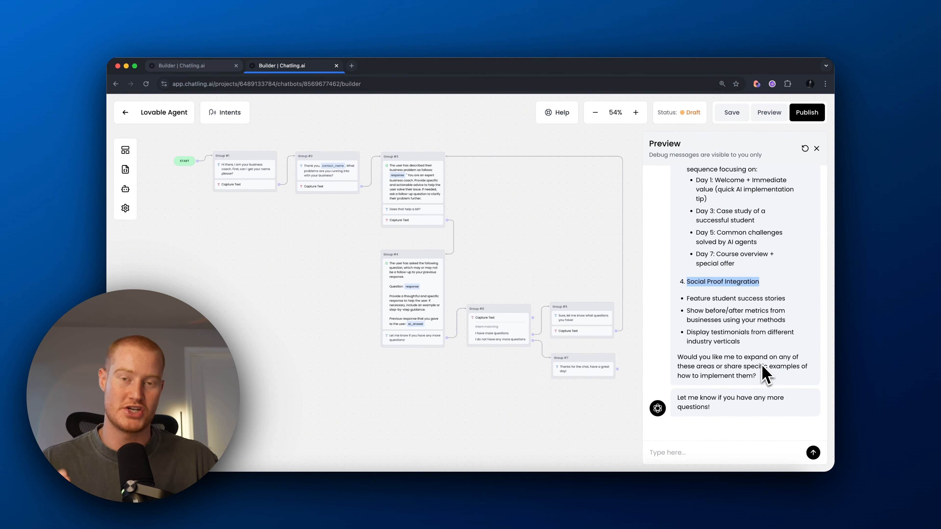
Step: Ask 'So, what other channels should I use besides youtube' and inspect the intent-matched debug line
left_click(721, 453)
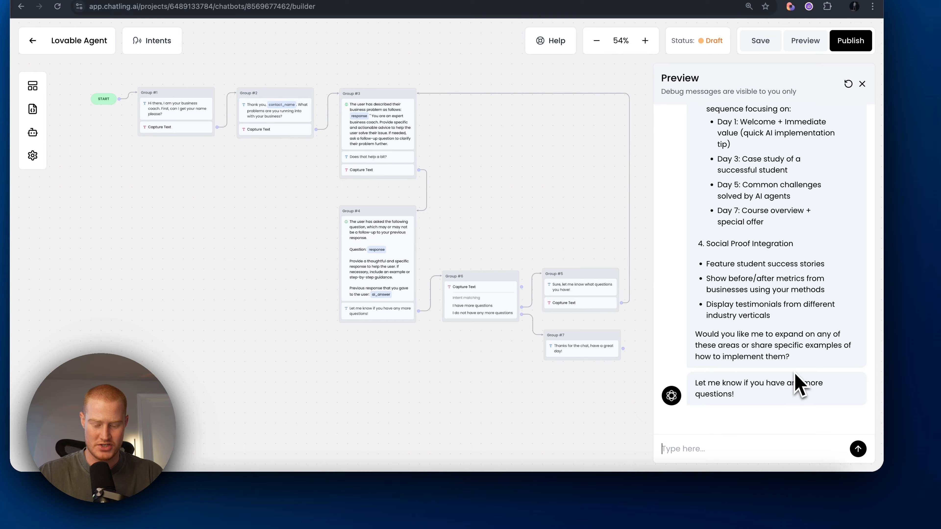
type("So, what other channels should I use besides youtube")
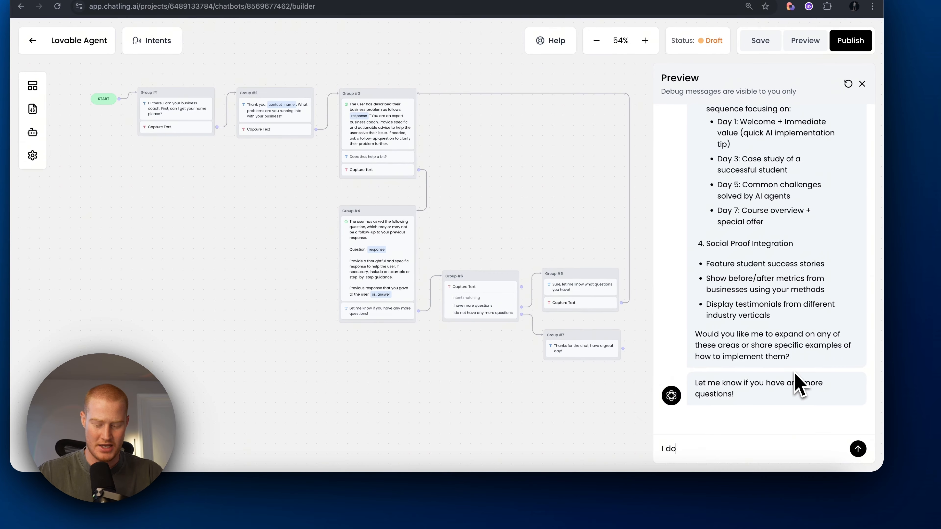
key("Return")
left_click_drag(757, 421, 695, 407)
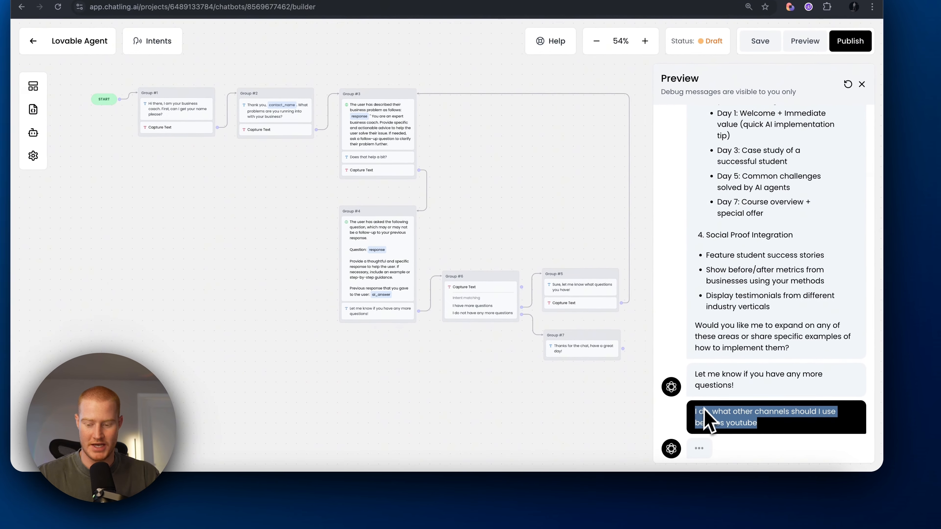
left_click_drag(701, 364, 749, 363)
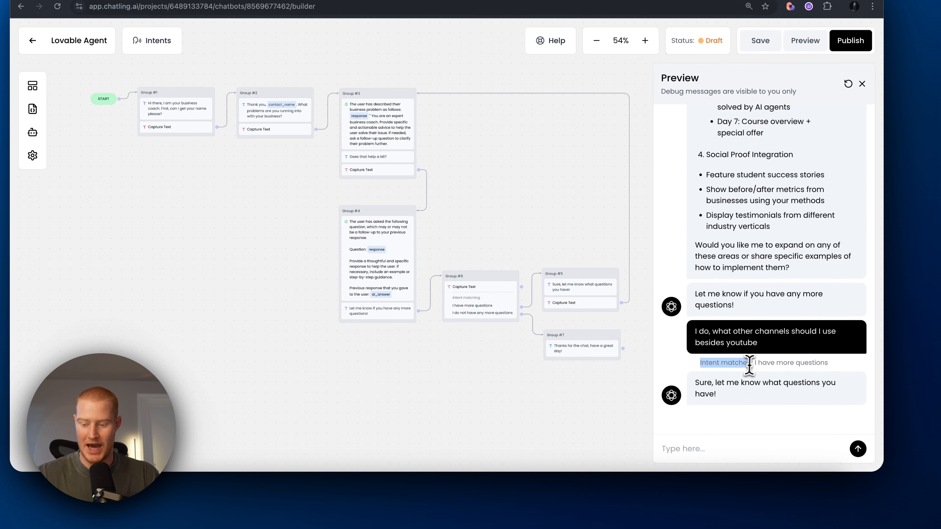
left_click(832, 370)
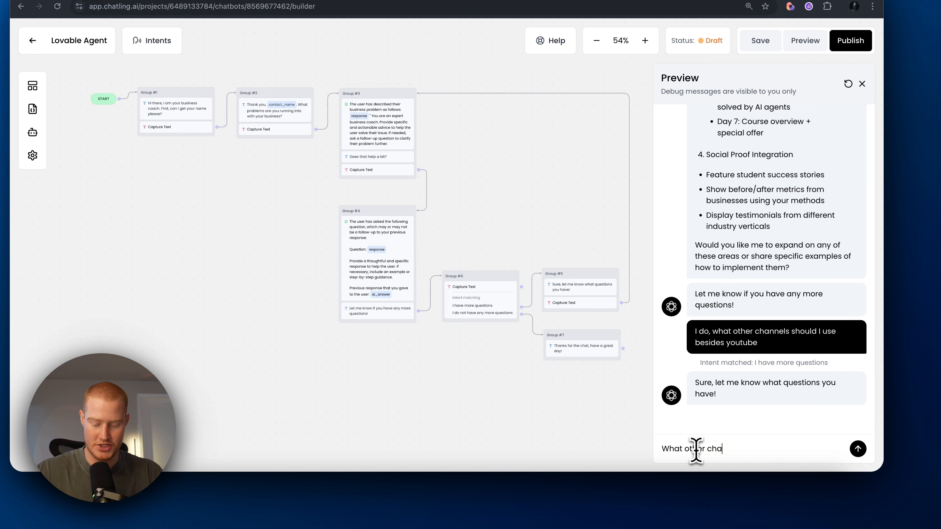
Step: Re-ask about channels, review the social media and podcast suggestions, confirm it helped, and publish
type("should I use besid")
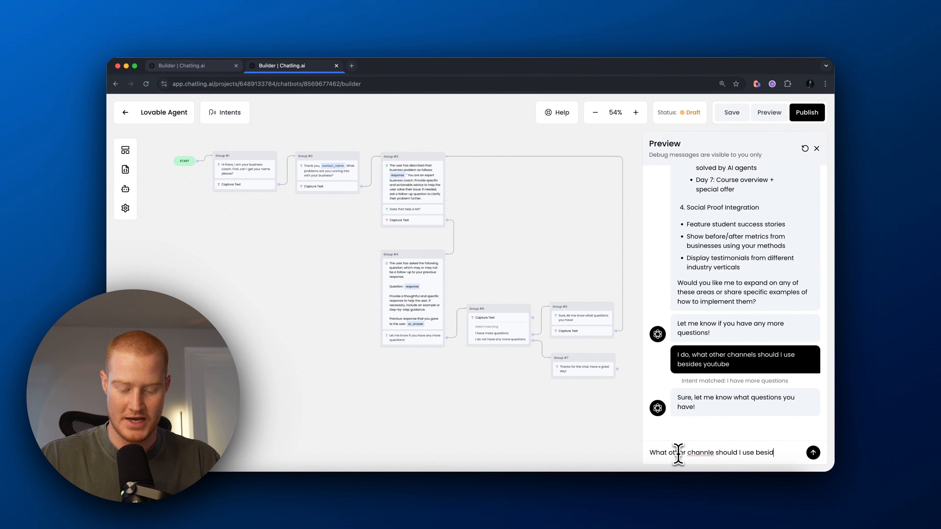
type("es youtube")
key("Return")
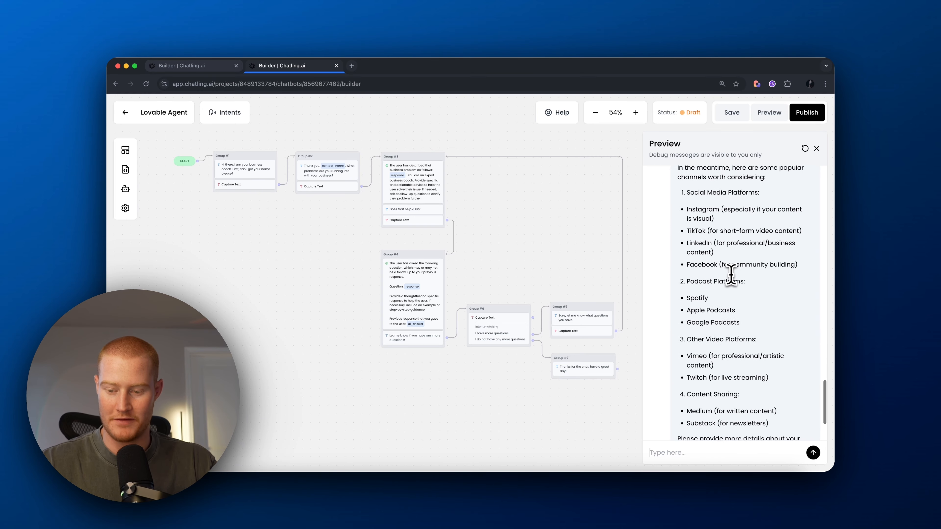
left_click_drag(687, 210, 763, 312)
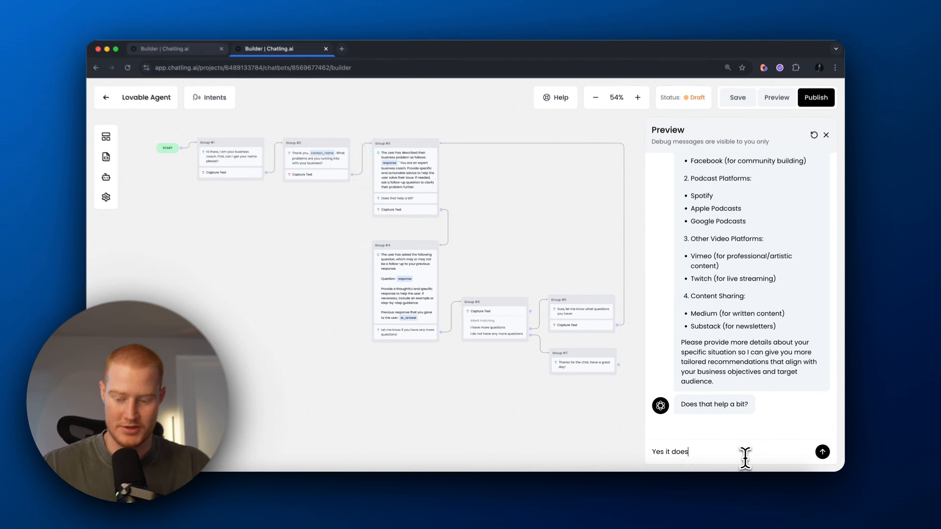
key("Return")
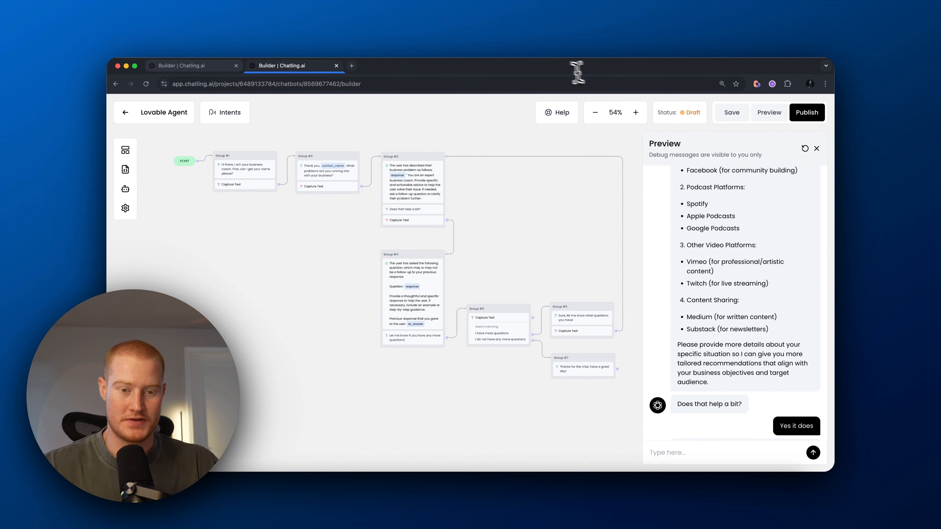
left_click(809, 118)
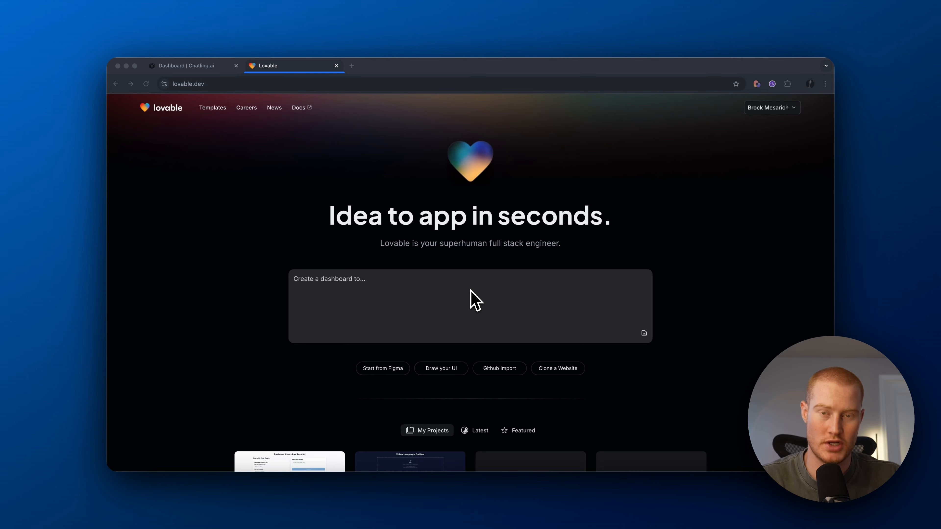
Step: Paste the business-coach notes app prompt into Lovable, review it, and submit it
left_click(471, 292)
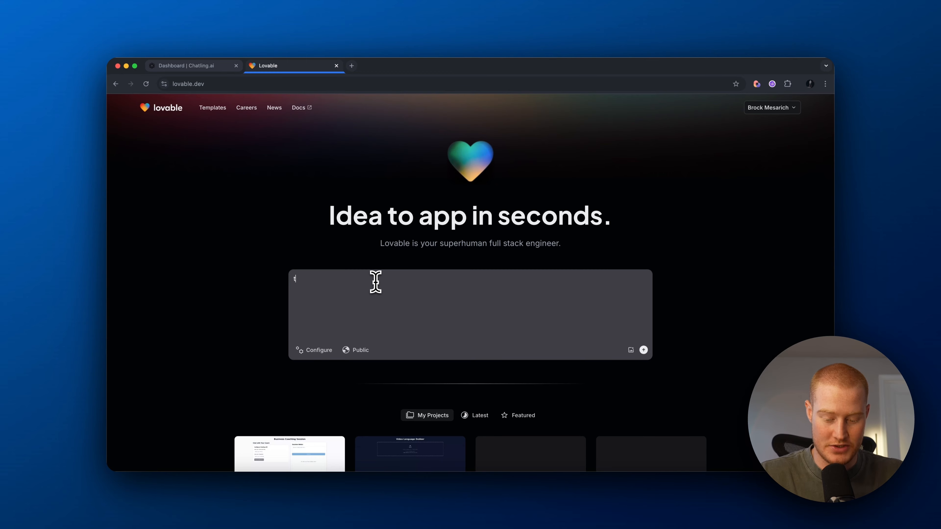
type("Build me an app that acts as a business coach. I will be adding an AI chatbot to this application that will act as a business coach. The point of the app is to be able to record notes from the consulting session.  Make the user interface look nice with a gradient finish, and add some animations")
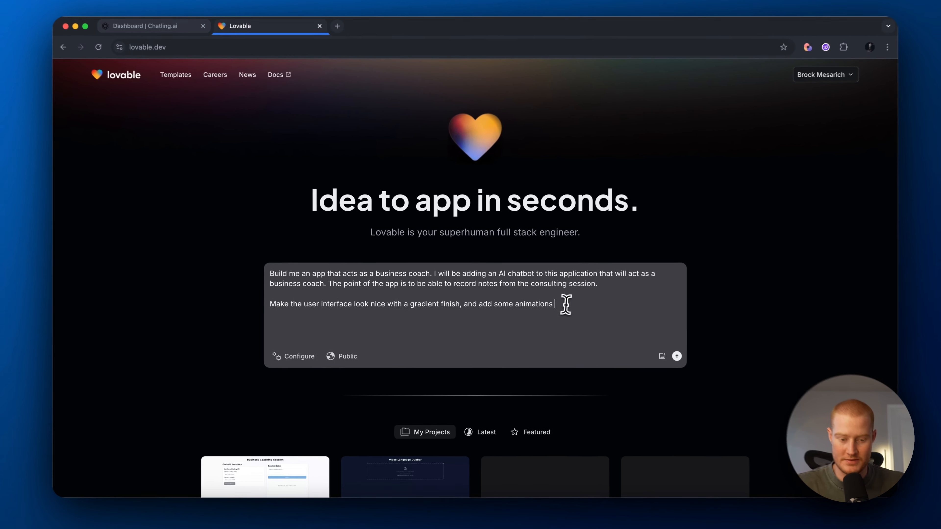
left_click_drag(566, 305, 274, 276)
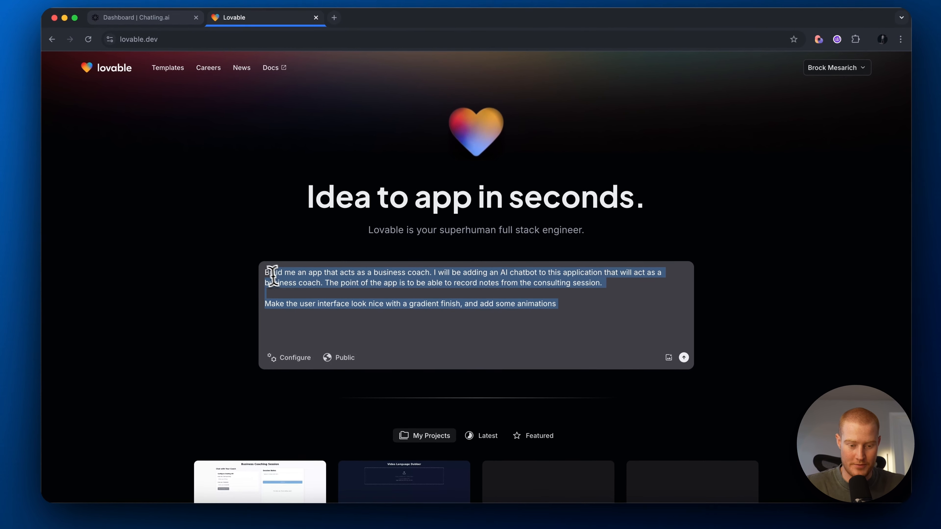
left_click(344, 290)
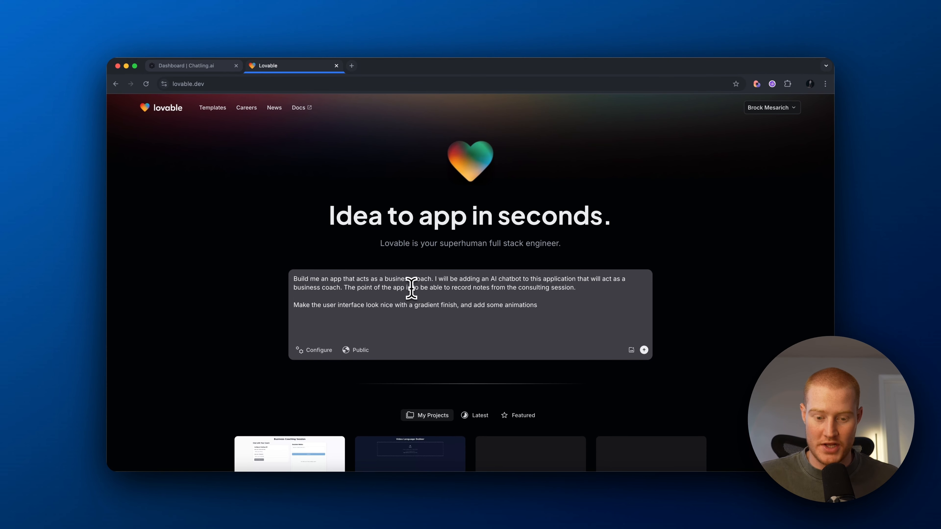
left_click_drag(575, 288, 294, 277)
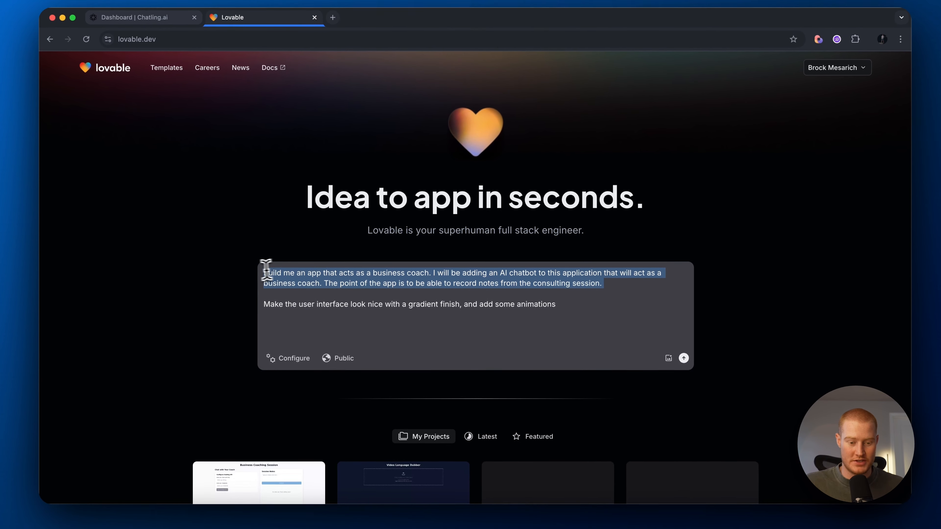
left_click(426, 296)
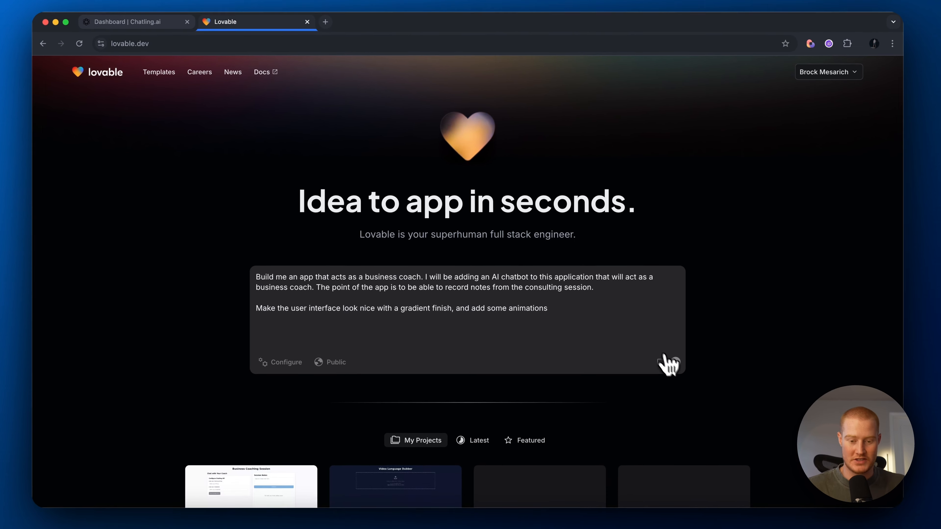
left_click(644, 350)
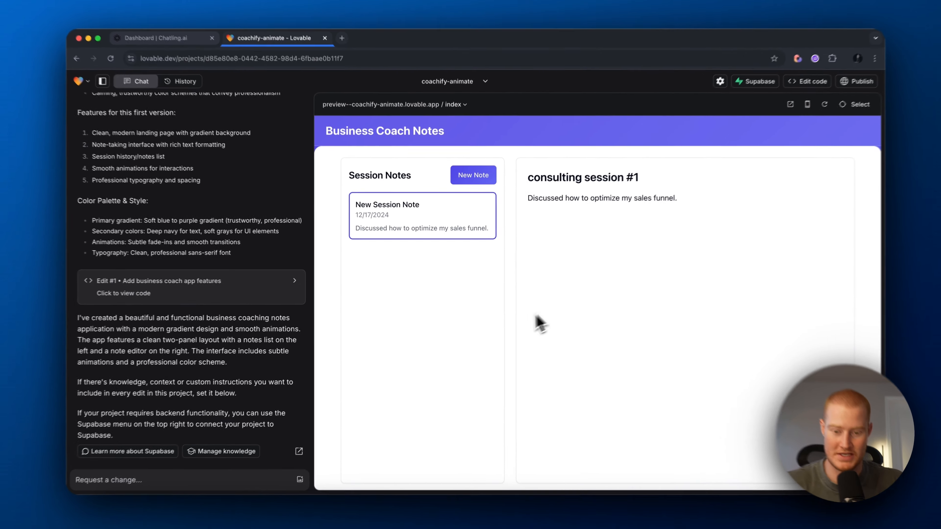
Step: Add a blank session note in the app preview, view the sales-funnel note, then open a new browser tab
left_click(473, 187)
left_click(429, 276)
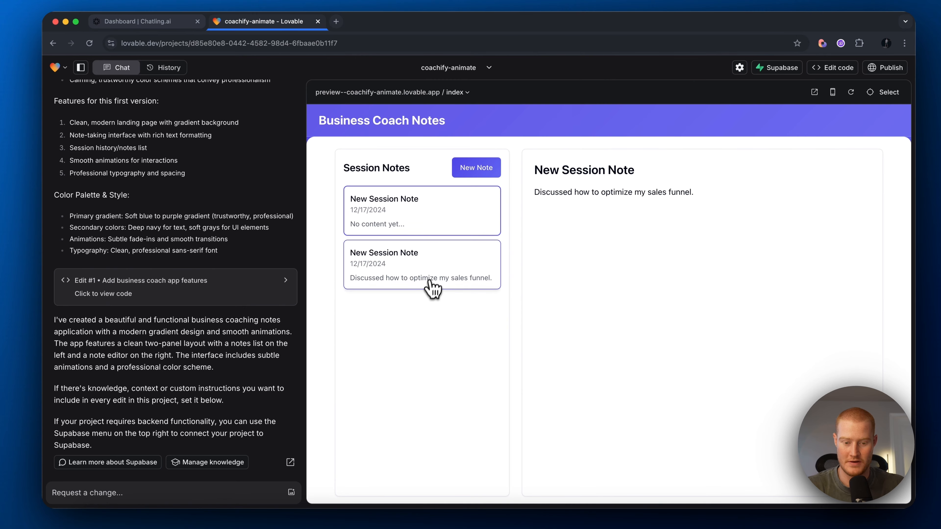
left_click(443, 219)
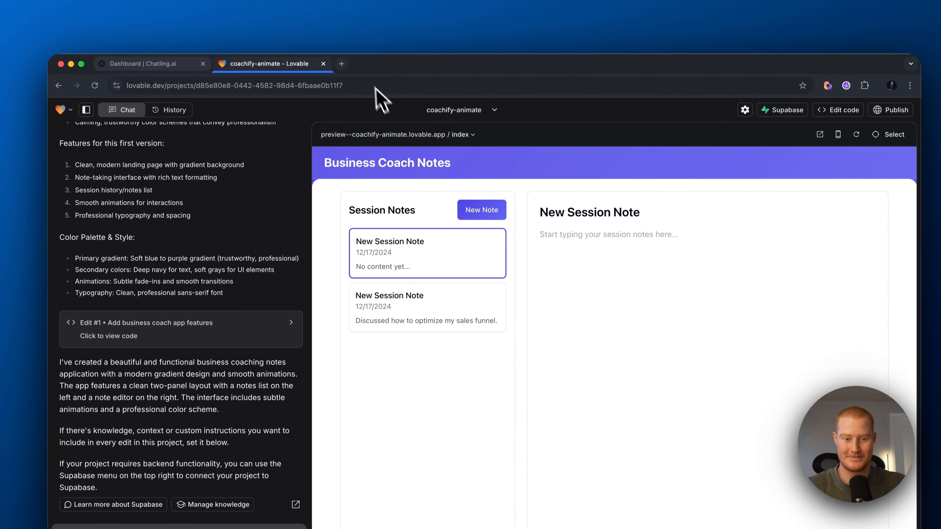
key("super+t")
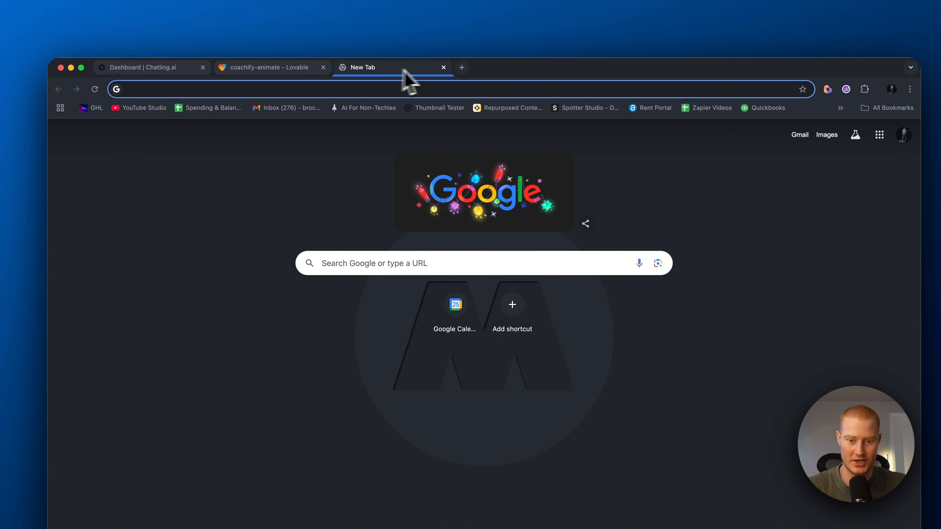
Step: Go to the Dribbble website in a new browser tab
key("super+w")
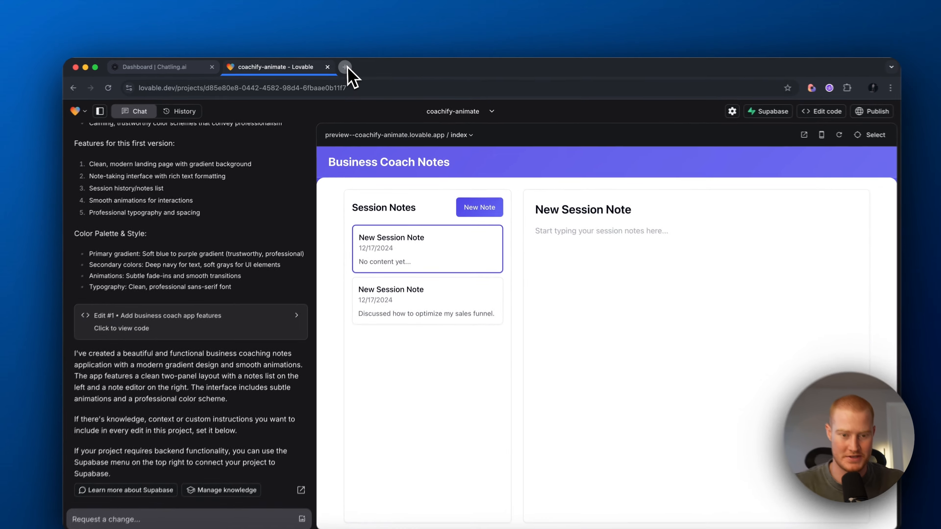
left_click(352, 66)
type("dribbel")
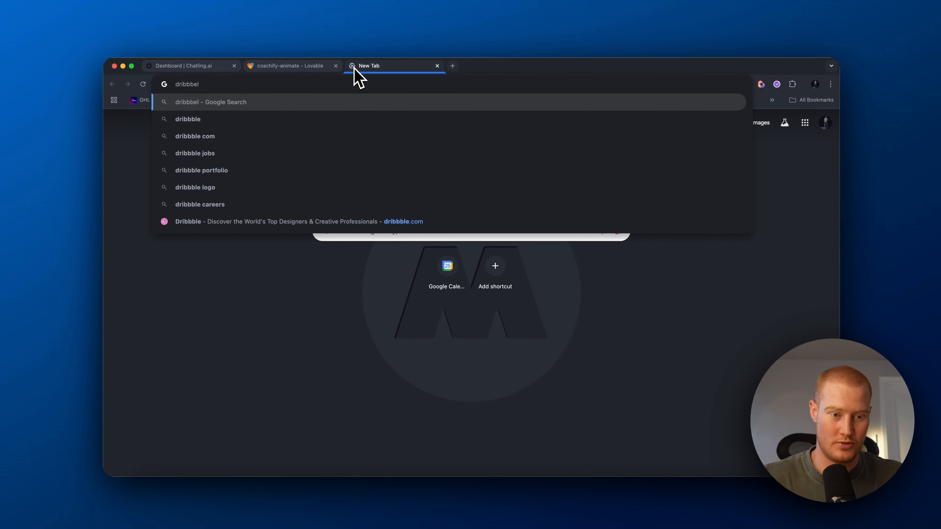
key("BackSpace")
key("BackSpace")
type("le")
key("Return")
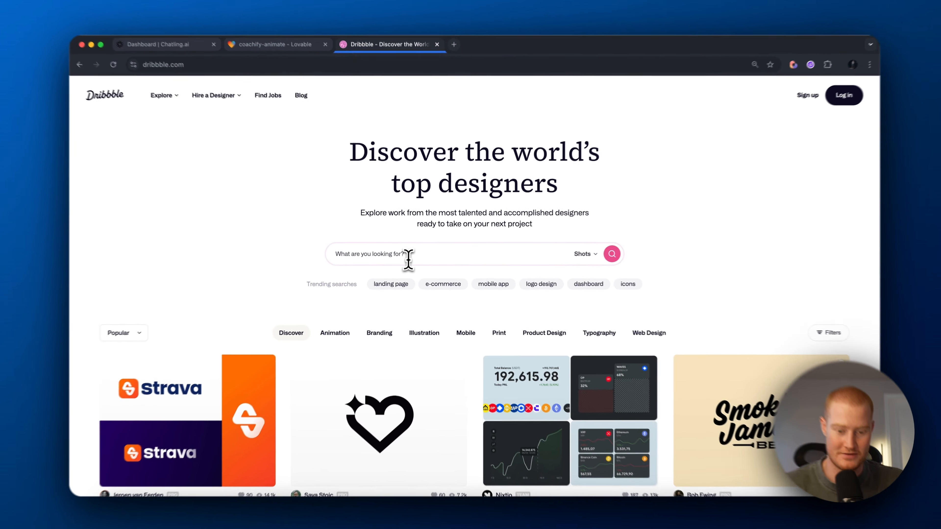
Step: Search Dribbble for 'Note' and screenshot the note-taking app dashboard design shot
left_click(408, 256)
type("Note toking")
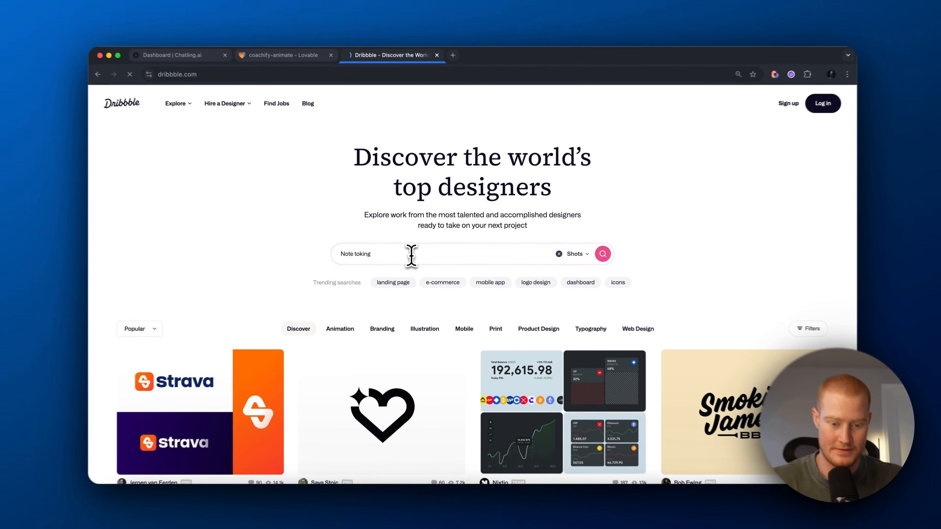
key("Return")
scroll(532, 250, "down", 10)
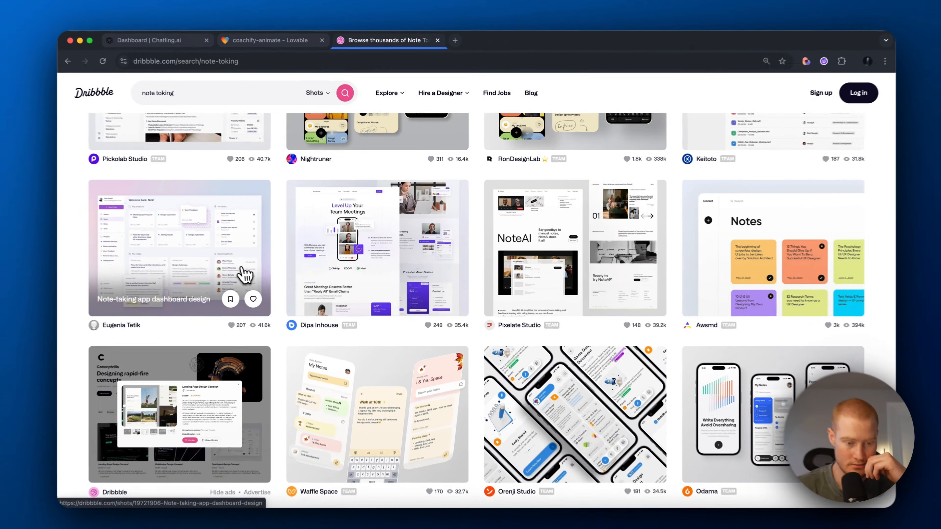
left_click(243, 272)
scroll(345, 277, "down", 1)
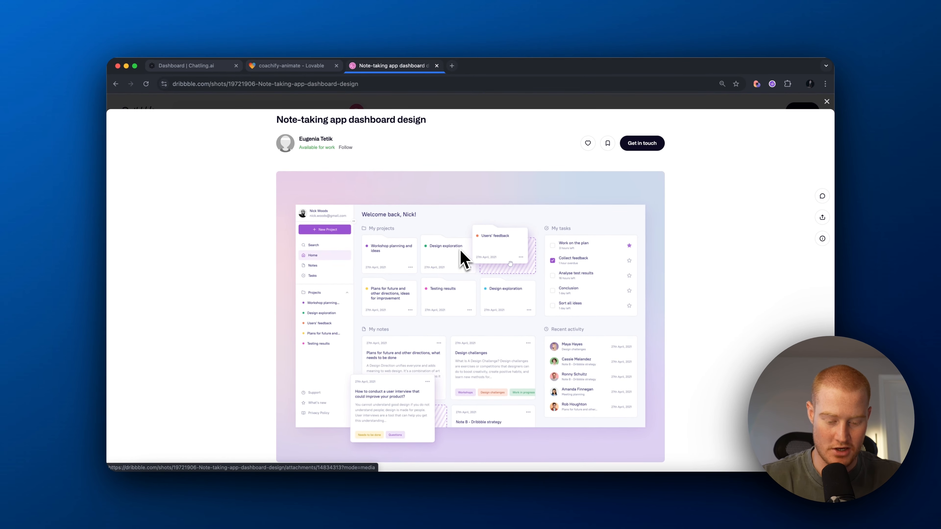
key("super+shift+4")
left_click_drag(294, 202, 682, 448)
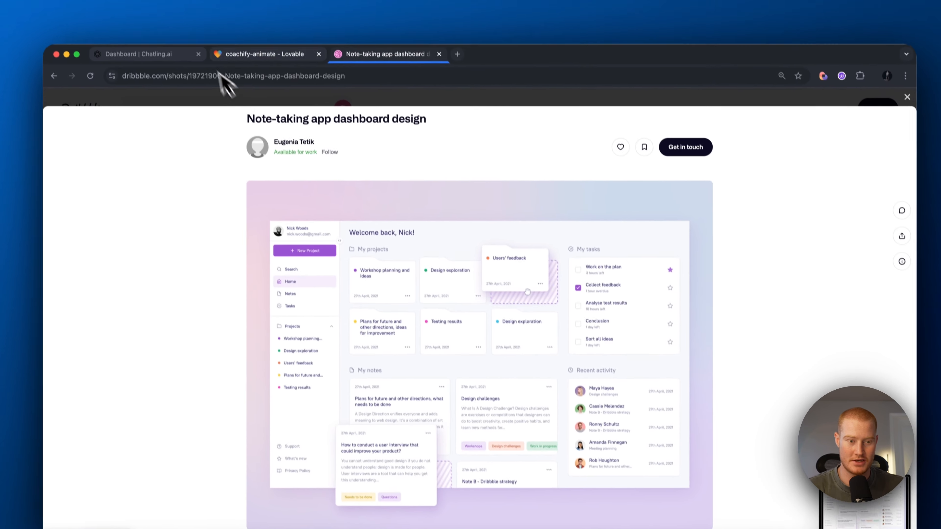
left_click(252, 56)
Step: Attach the Dribbble screenshot and send Lovable a request to restyle the app like it
left_click_drag(804, 453, 167, 463)
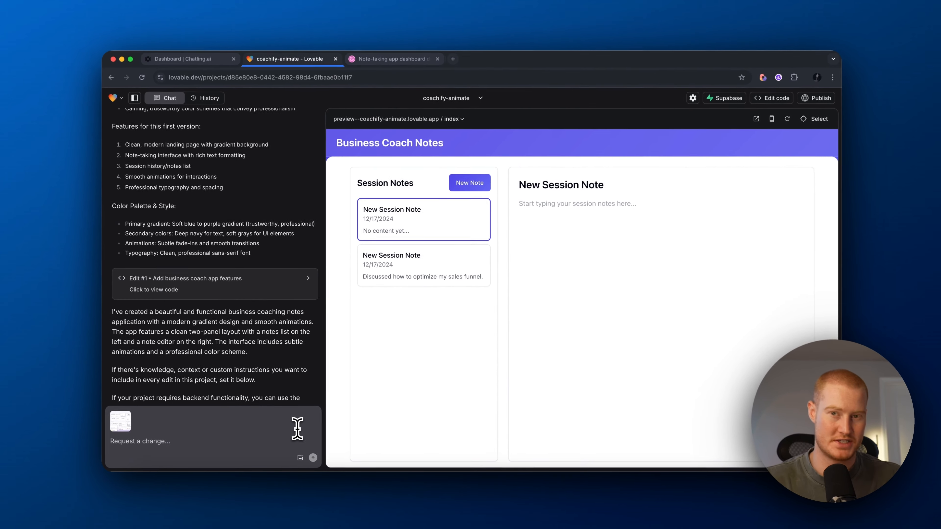
type("let")
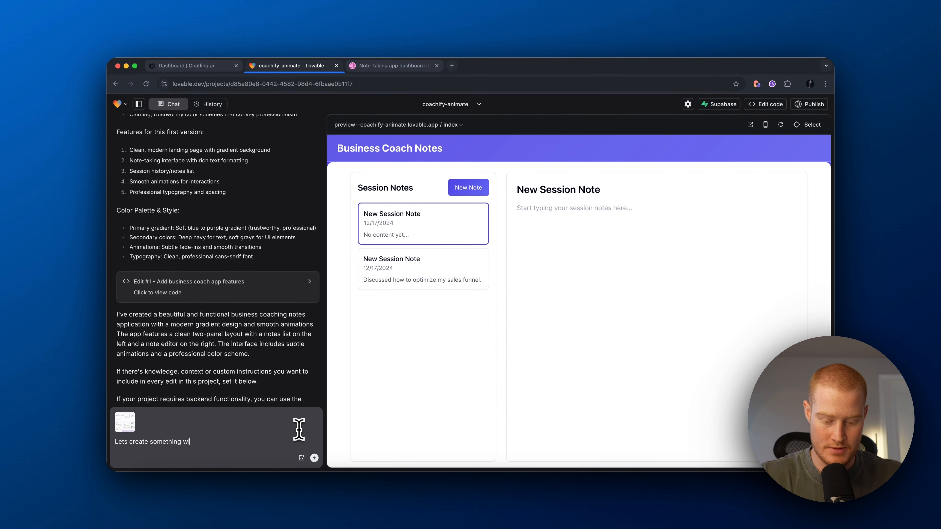
type(" Only include features that we would use in our business coaching app")
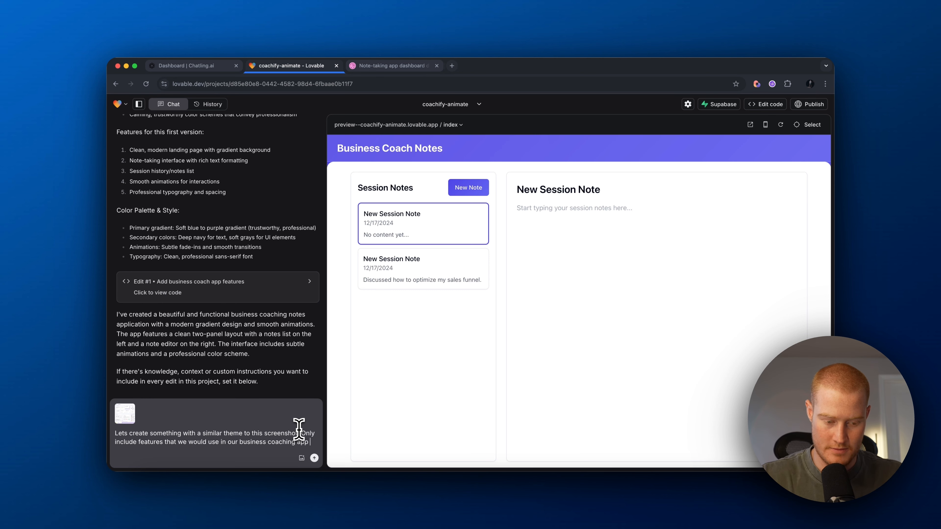
key("Return")
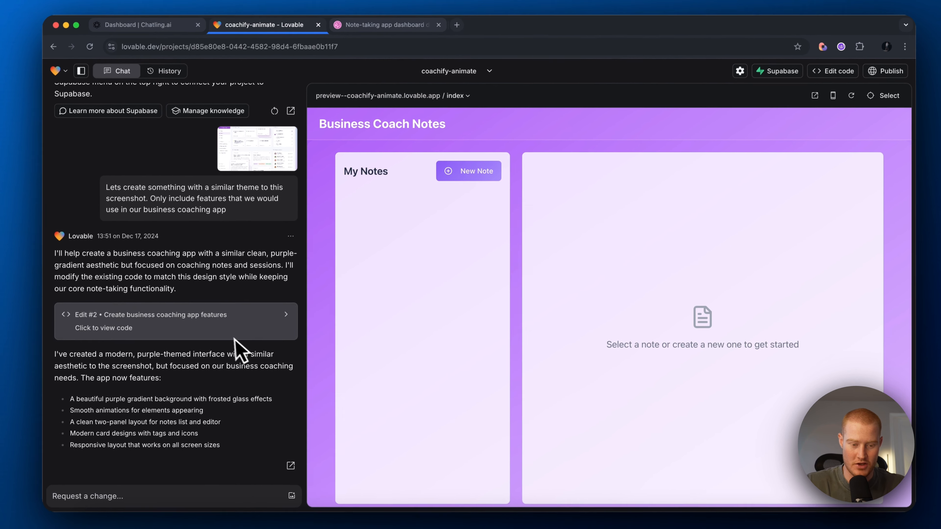
scroll(238, 339, "up", 2)
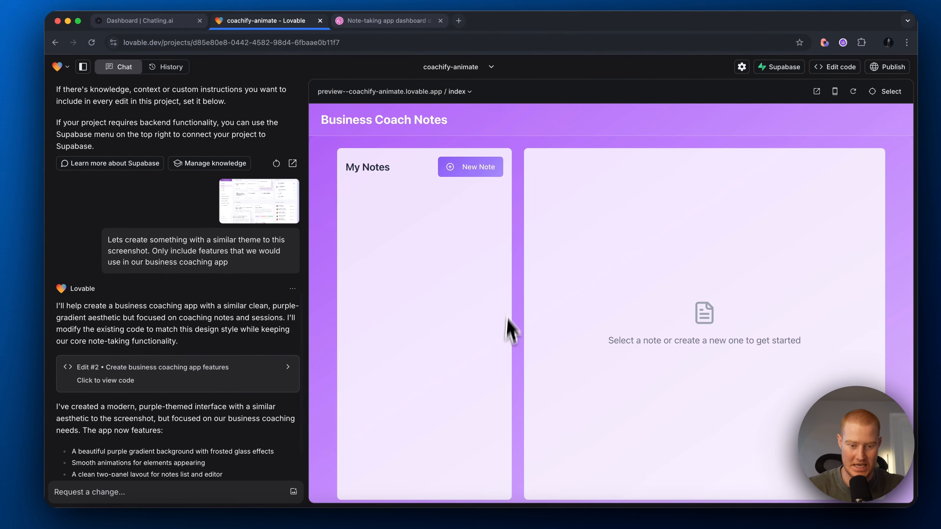
left_click(385, 20)
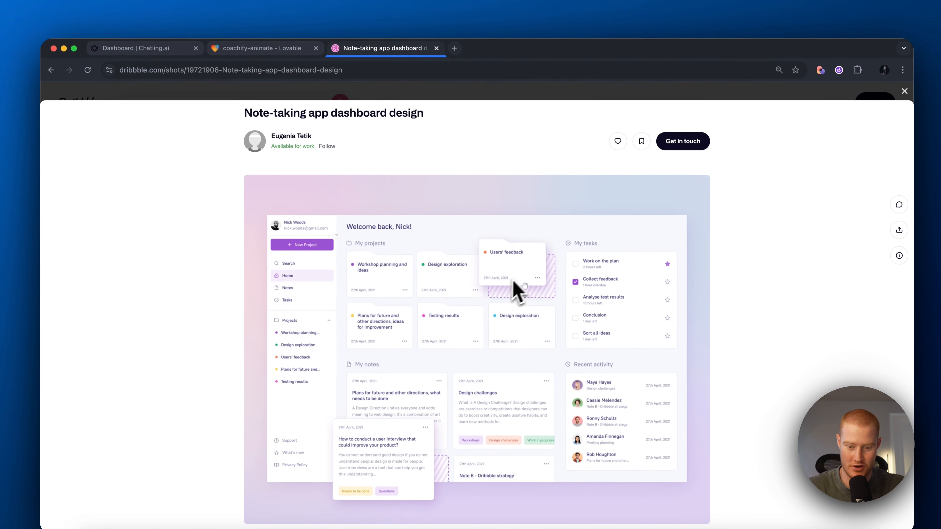
left_click(289, 52)
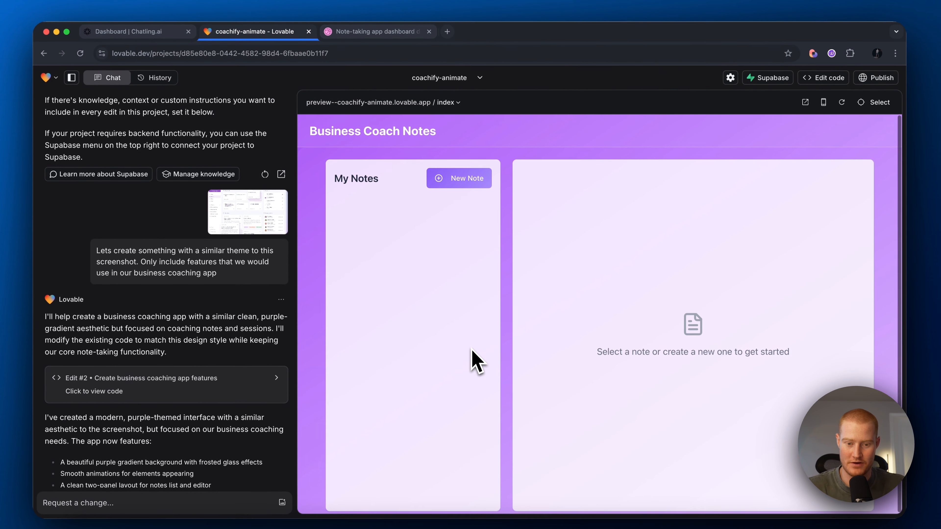
Step: Create a new note in the preview, replacing its default title with 'consulting s'
left_click(454, 178)
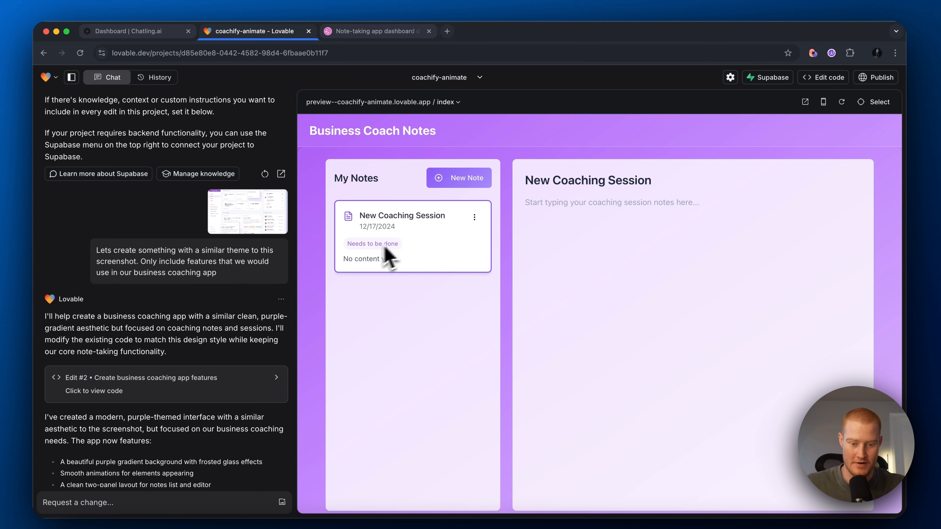
triple_click(584, 179)
key("BackSpace")
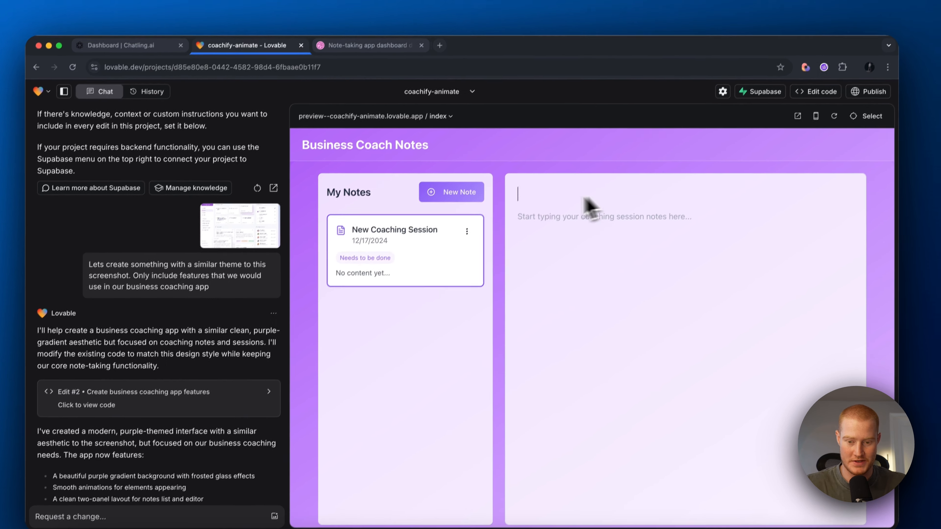
type("consulting sessi")
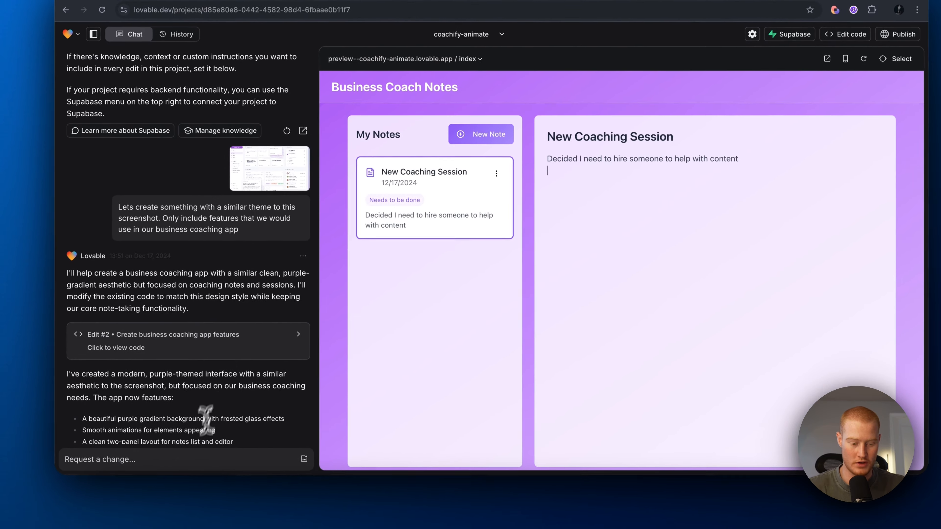
Step: Draft the chat request 'Lets add the ability to add tags to categorize the notes'
scroll(207, 427, "down", 3)
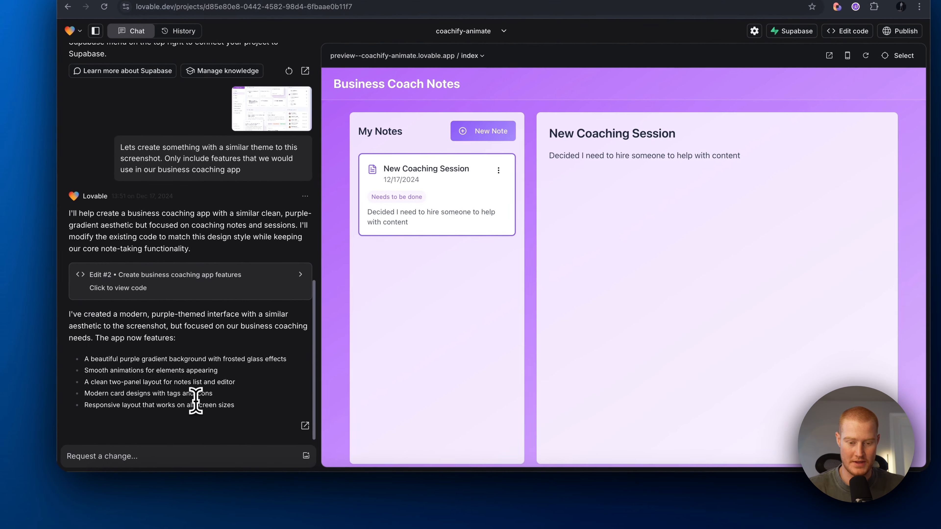
left_click(176, 450)
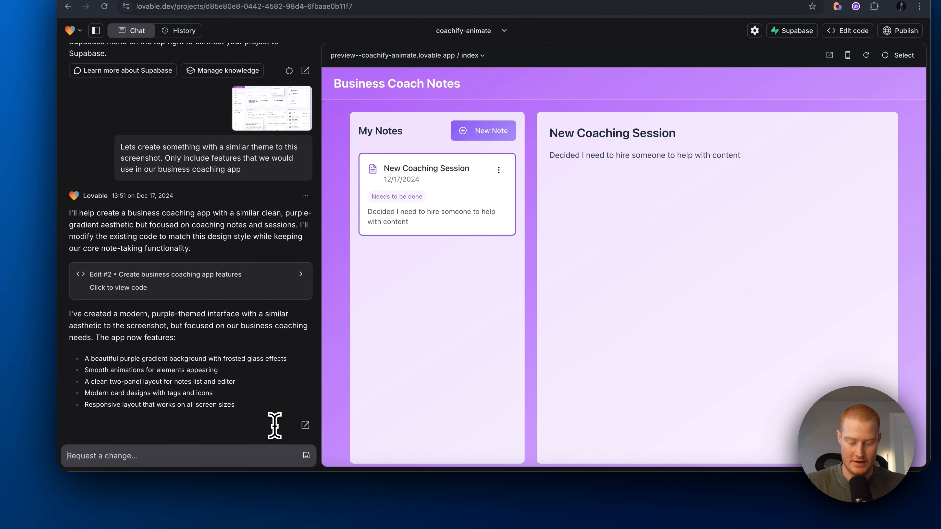
type("Lets add the ability to add t")
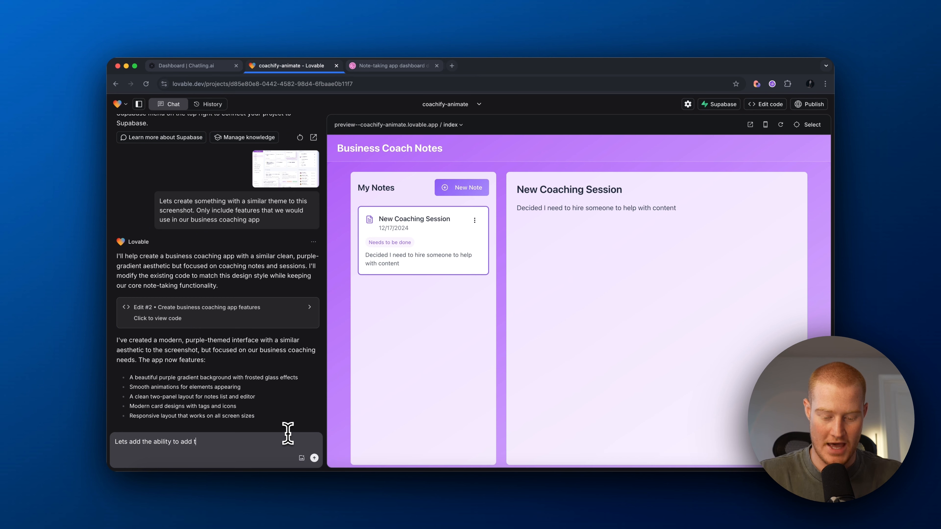
type("ags to categorize the notes")
Step: Send the tags request, then tag the Content note 'Content help' with body about 3 YT shorts weekly
key("Return")
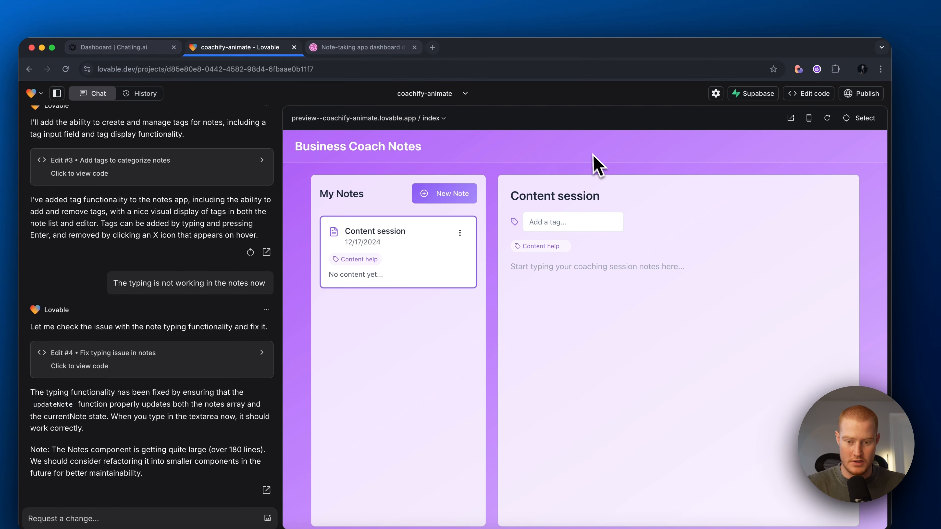
left_click(561, 220)
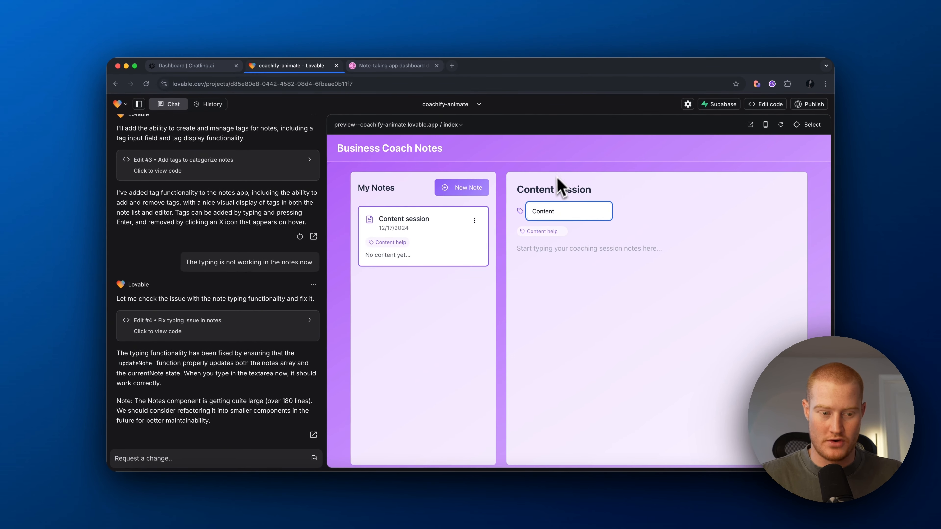
left_click(599, 190)
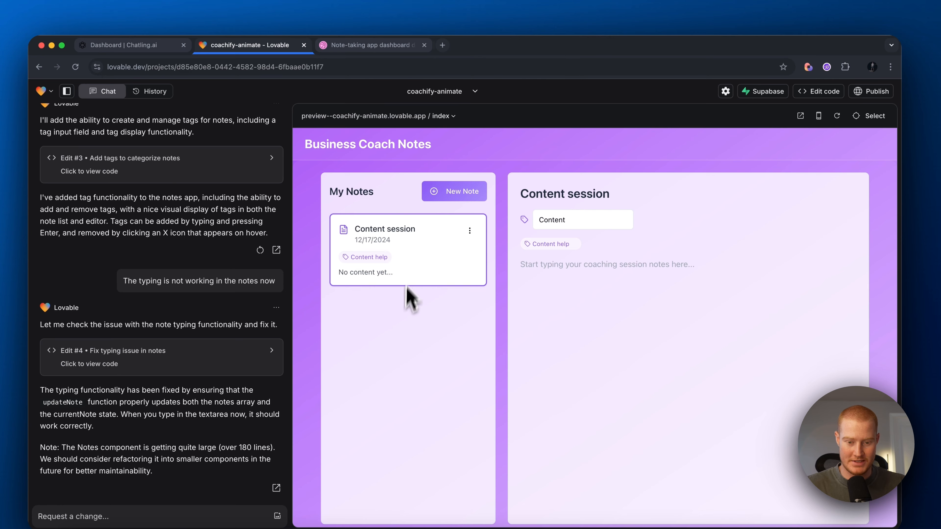
left_click(541, 276)
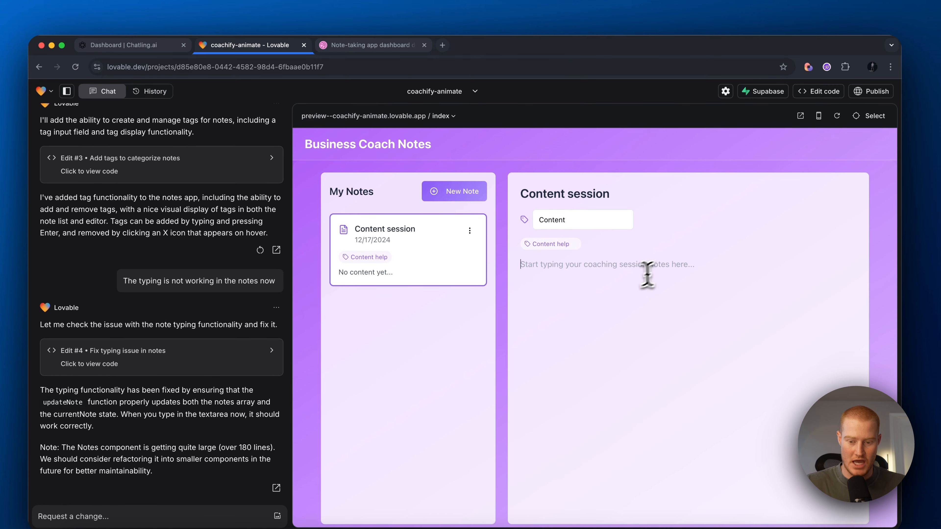
type("Decided I need to start making 3 YT shorts per week")
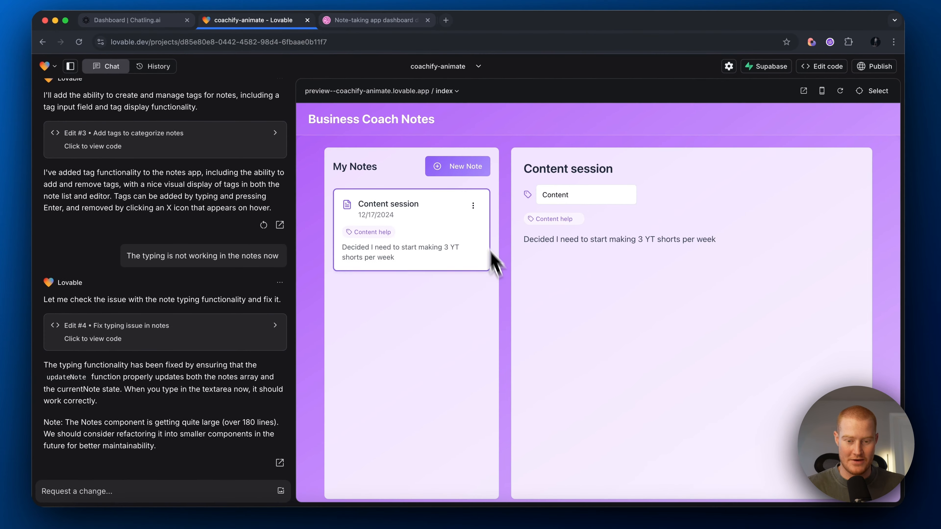
left_click(462, 187)
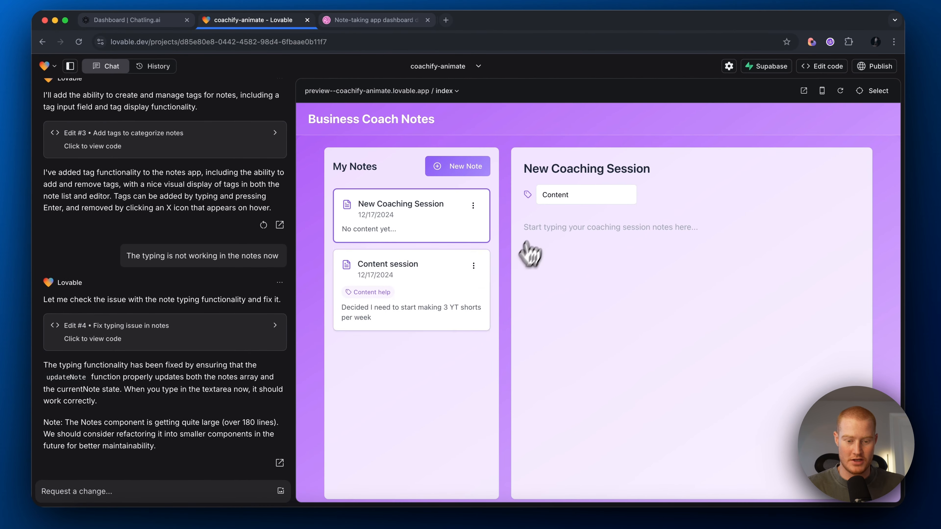
left_click(456, 296)
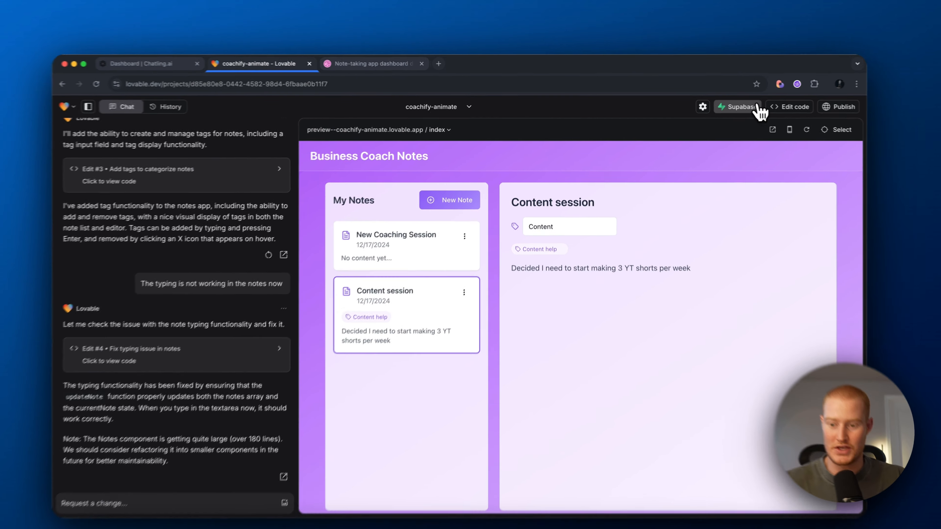
Step: Create a 'business coach' Supabase project in the AI organization, then return to Lovable
left_click(722, 105)
mouse_move(771, 214)
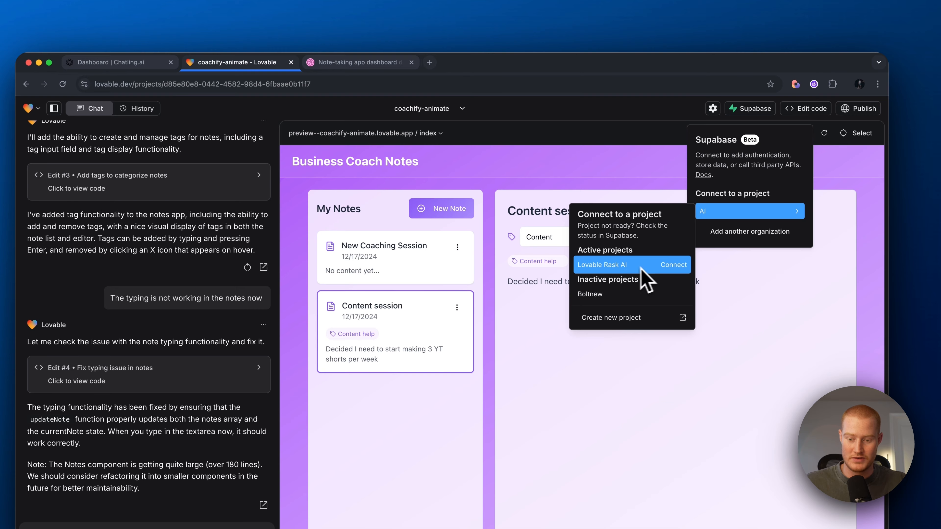
left_click(641, 318)
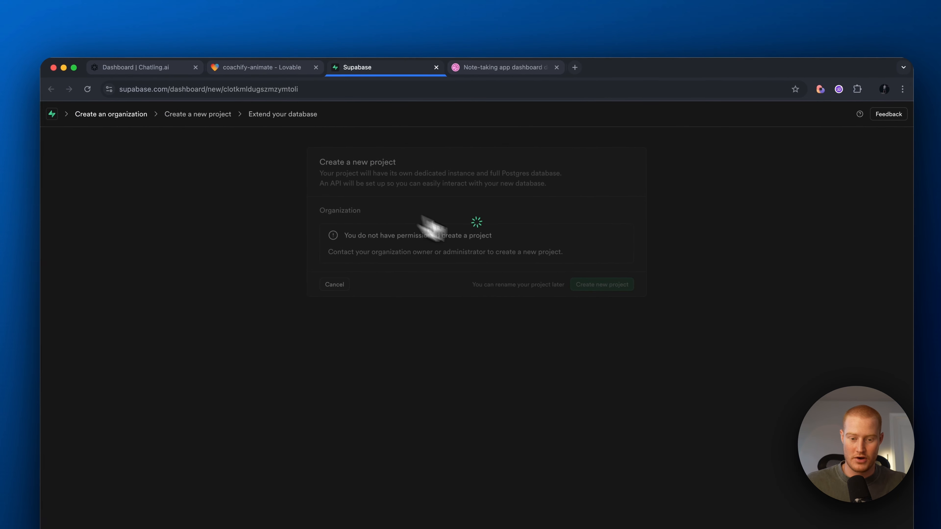
left_click(530, 255)
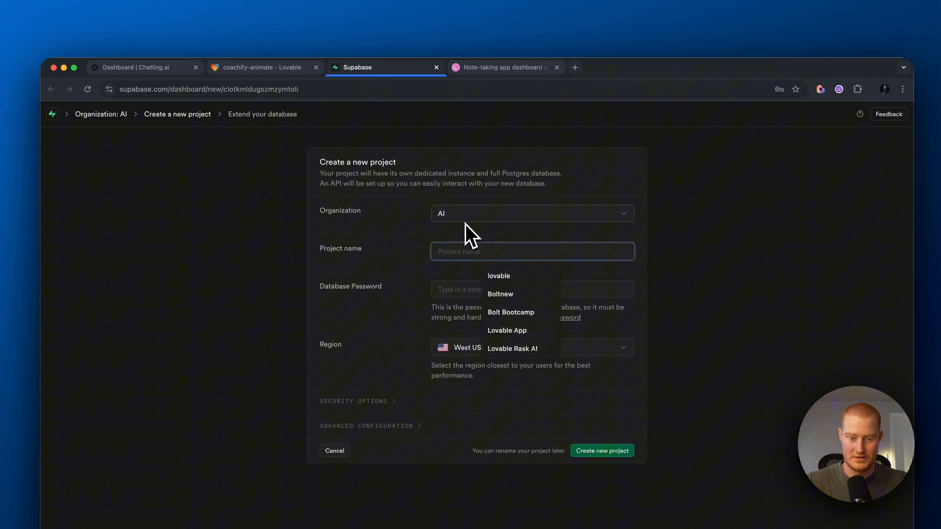
type("business coach")
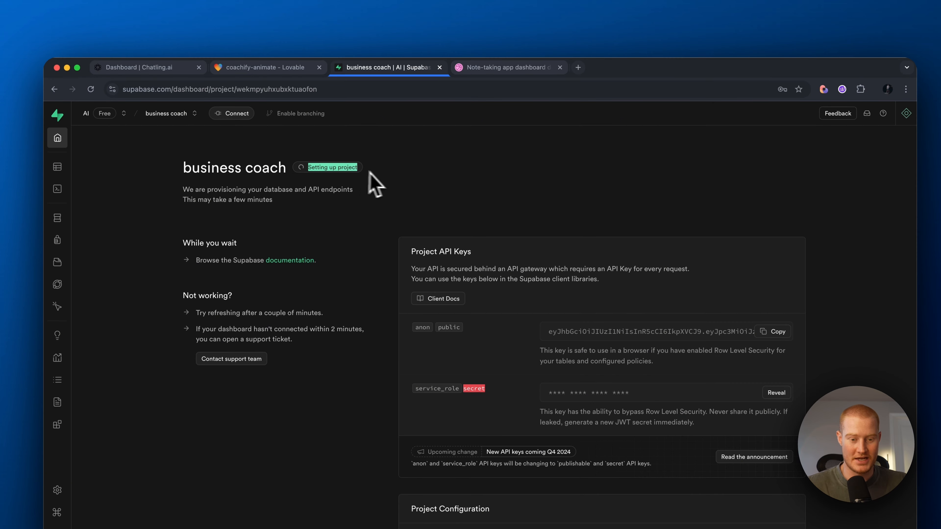
left_click(324, 199)
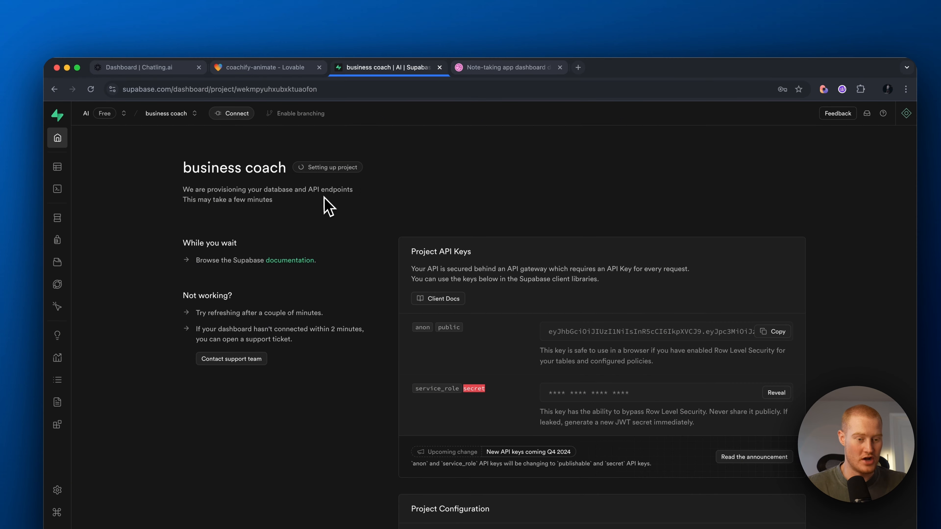
left_click(261, 68)
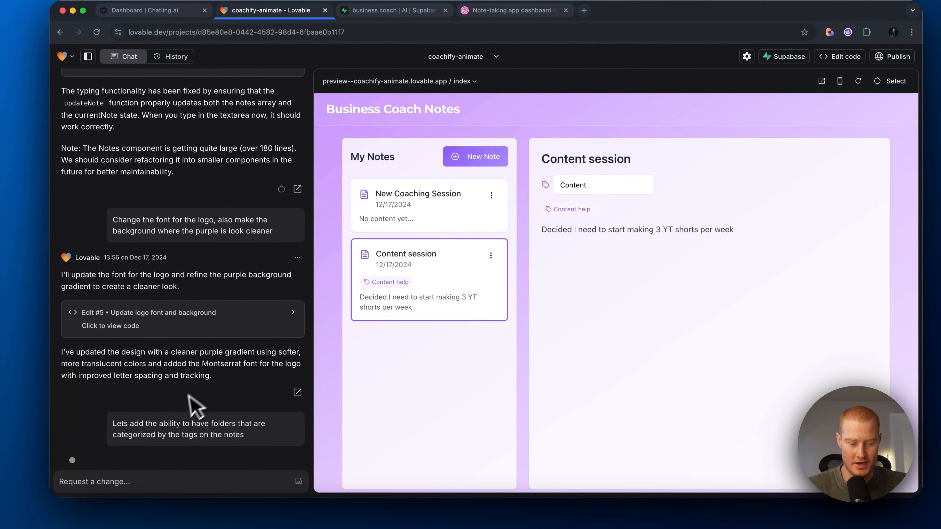
Step: Browse the new tag folders in My Notes, ending with the content folder expanded
left_click_drag(257, 370, 141, 360)
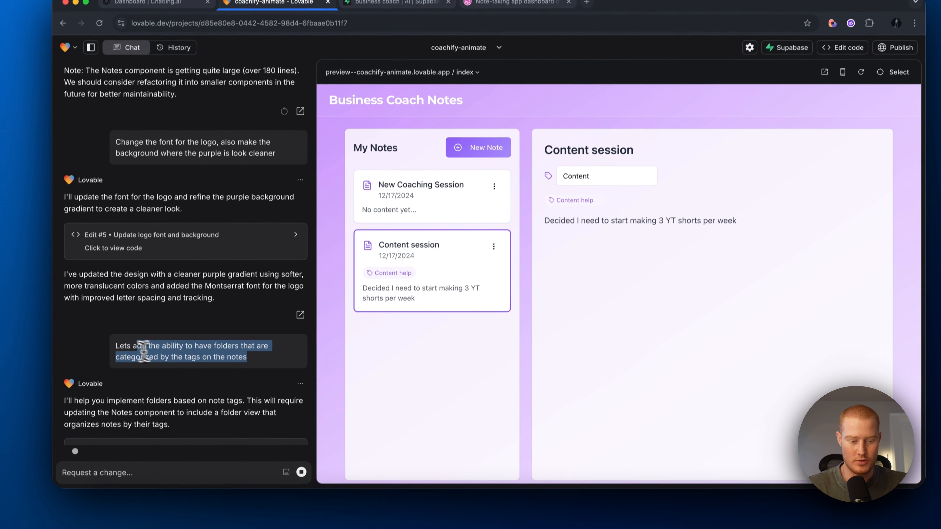
left_click(228, 355)
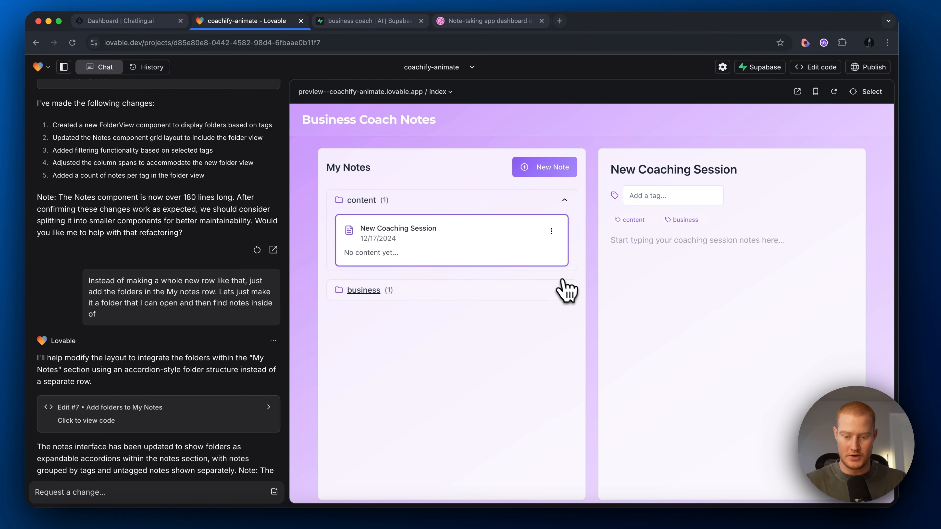
left_click(563, 288)
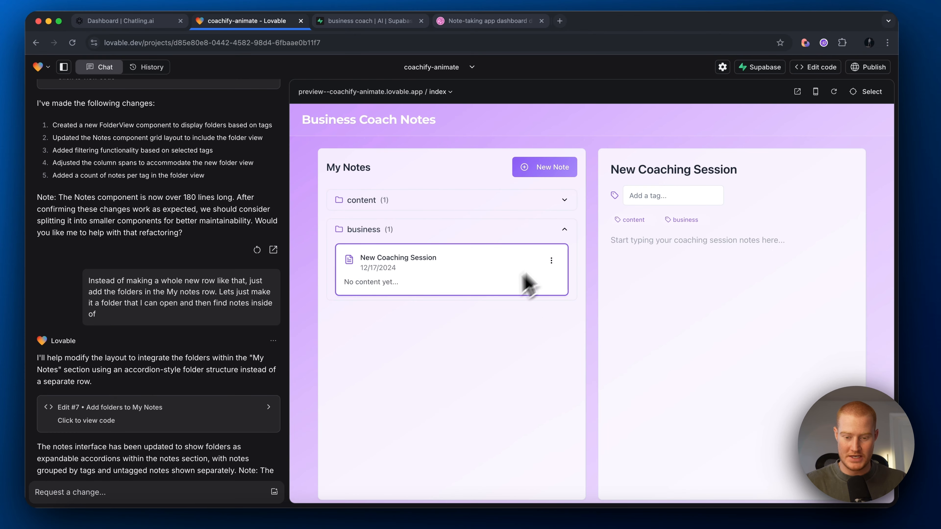
left_click(563, 232)
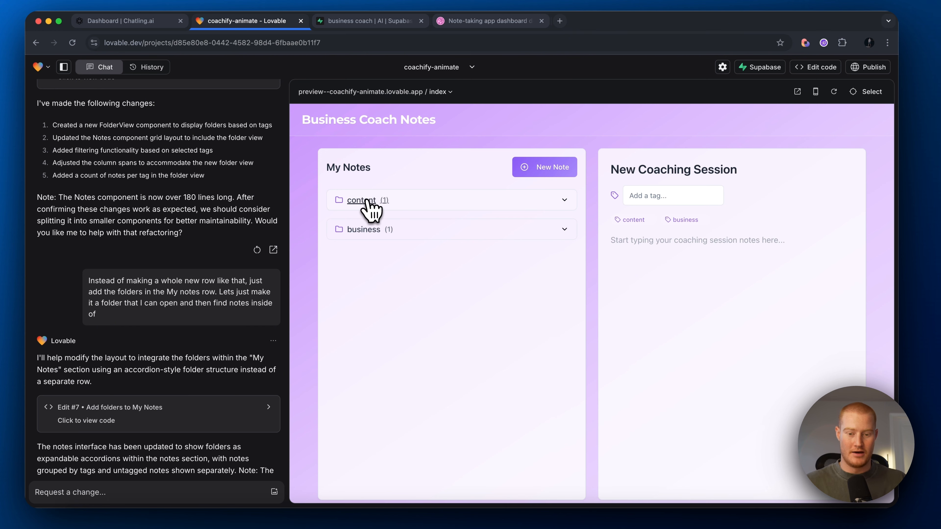
left_click(559, 206)
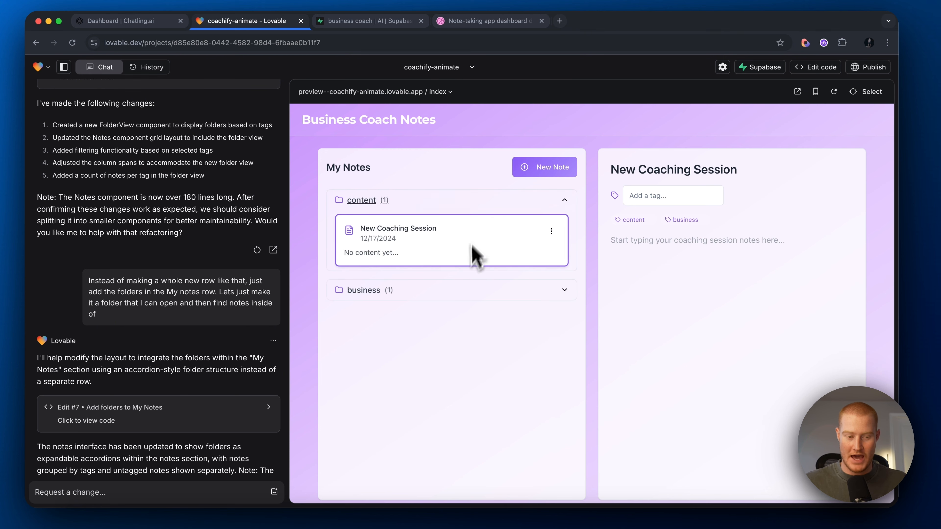
Step: Retitle the content folder's note to 'Funnel Building', then check the Supabase dashboard
double_click(682, 173)
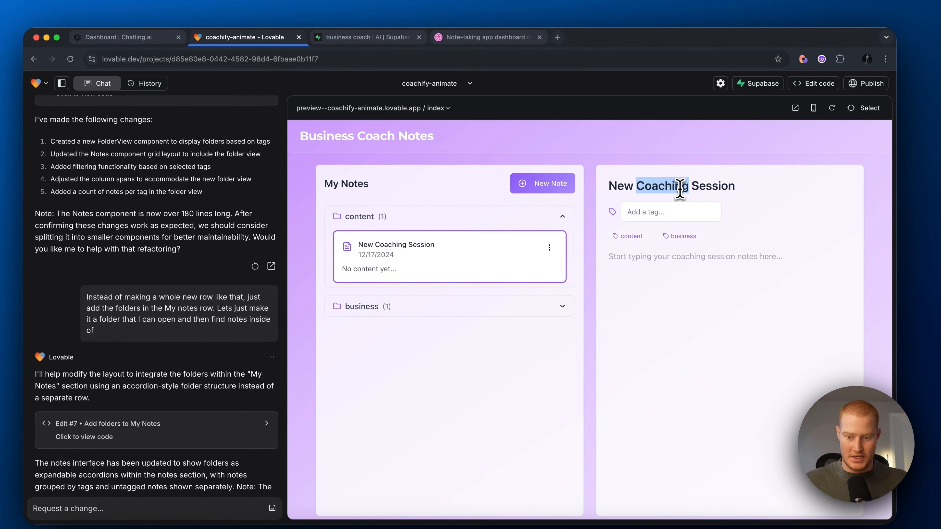
triple_click(680, 189)
key("BackSpace")
type("Con")
key("BackSpace")
key("BackSpace")
key("BackSpace")
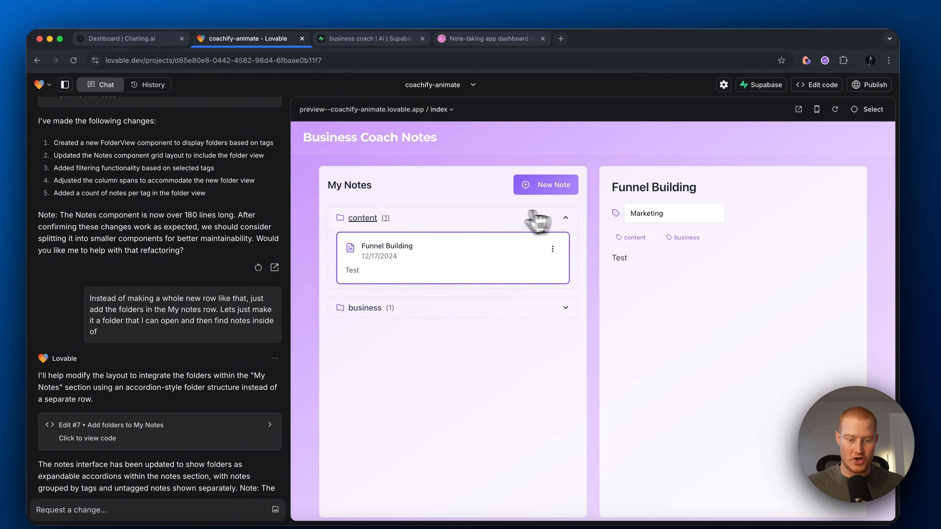
scroll(206, 448, "down", 3)
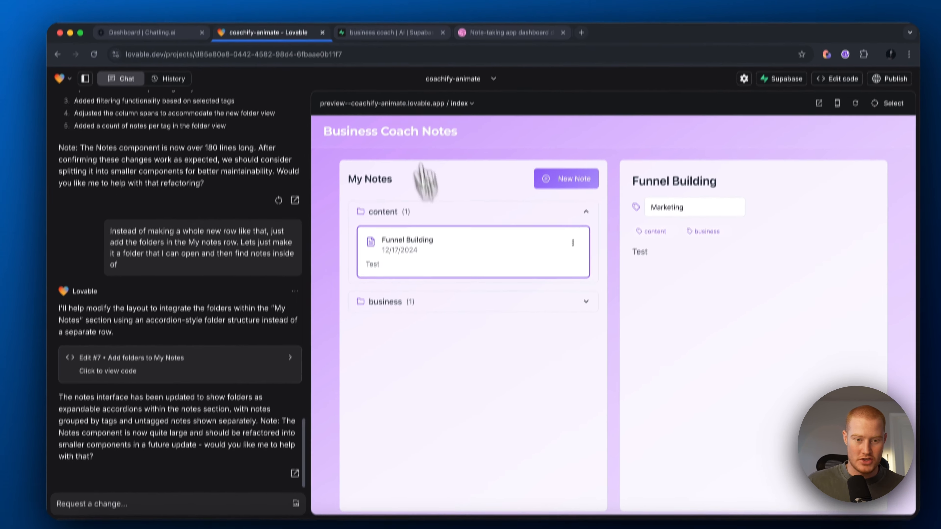
left_click(370, 39)
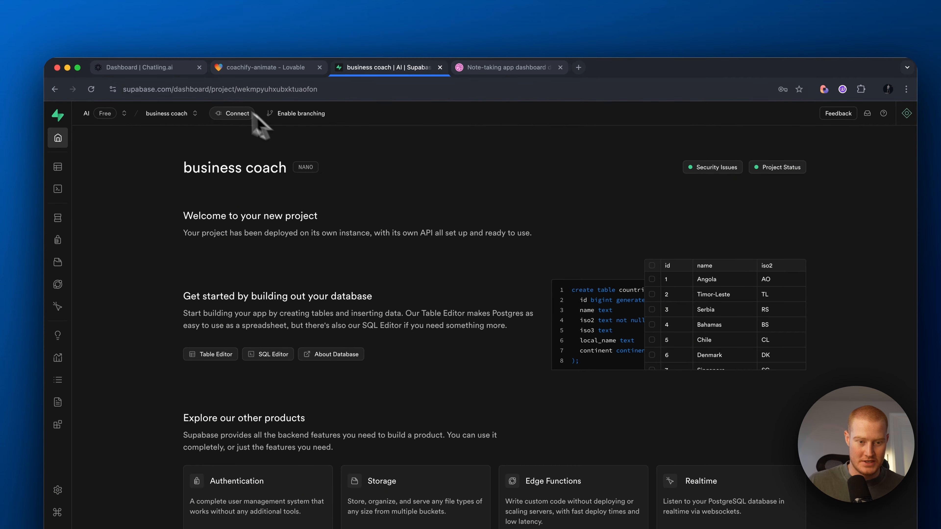
Step: Connect the Lovable app to the AI organization's 'business coach' Supabase project
left_click(267, 67)
left_click(747, 101)
mouse_move(732, 209)
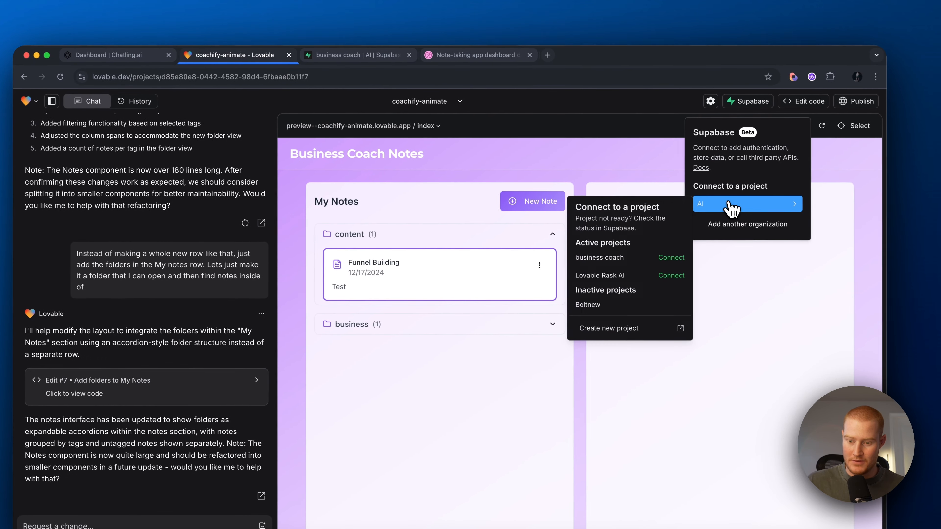
left_click(672, 258)
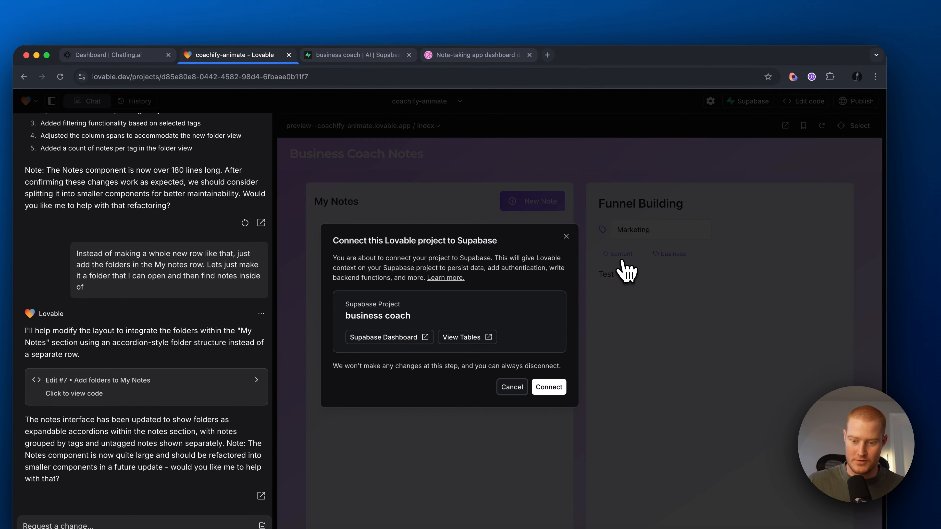
left_click(549, 387)
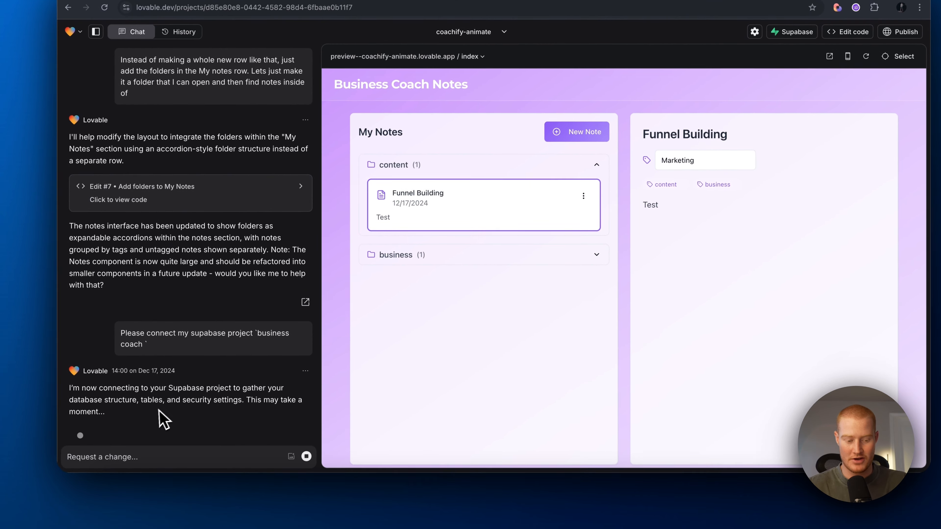
left_click_drag(159, 410, 75, 391)
left_click(100, 388)
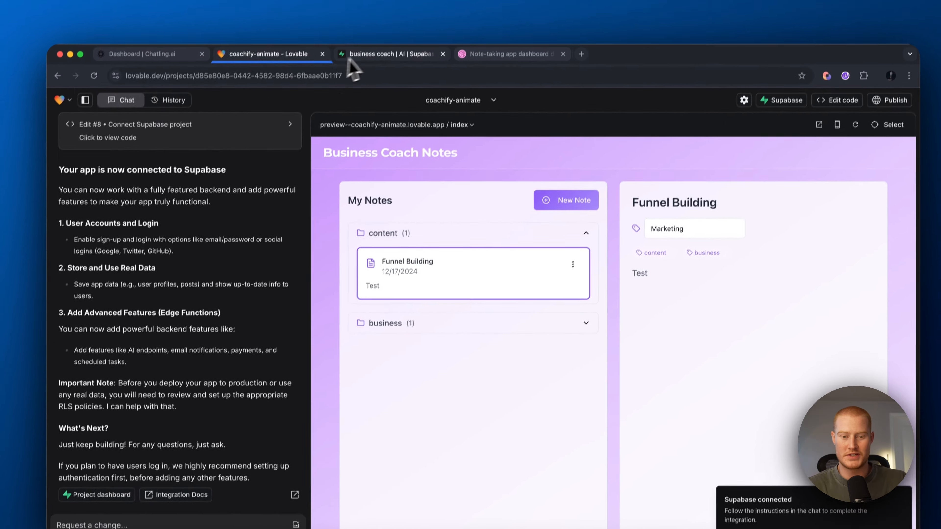
left_click(349, 58)
left_click(283, 70)
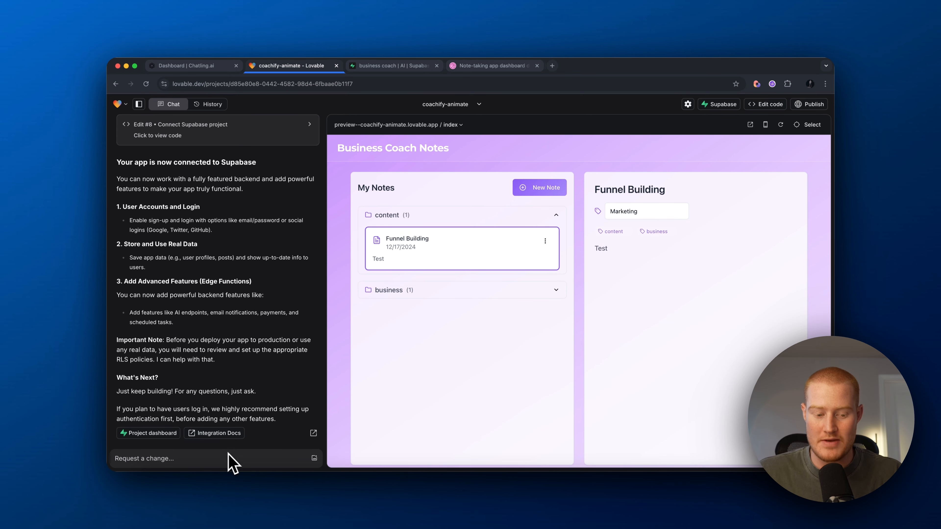
Step: Confirm Supabase has no tables yet, then collapse the content folder in the preview
left_click(393, 66)
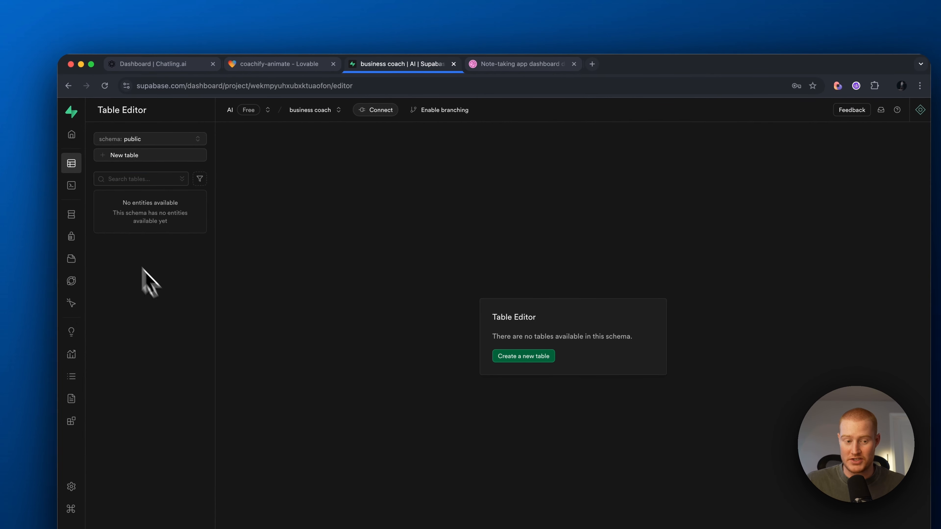
left_click(250, 65)
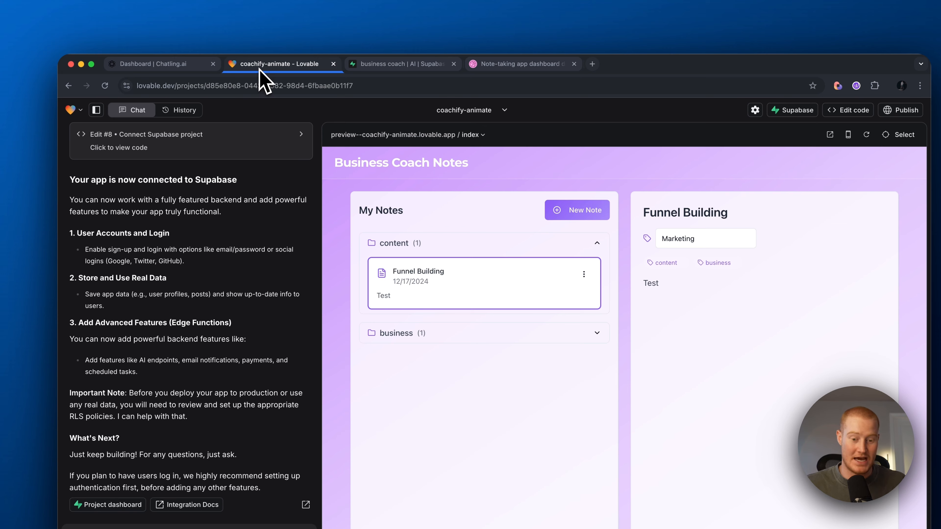
left_click(597, 243)
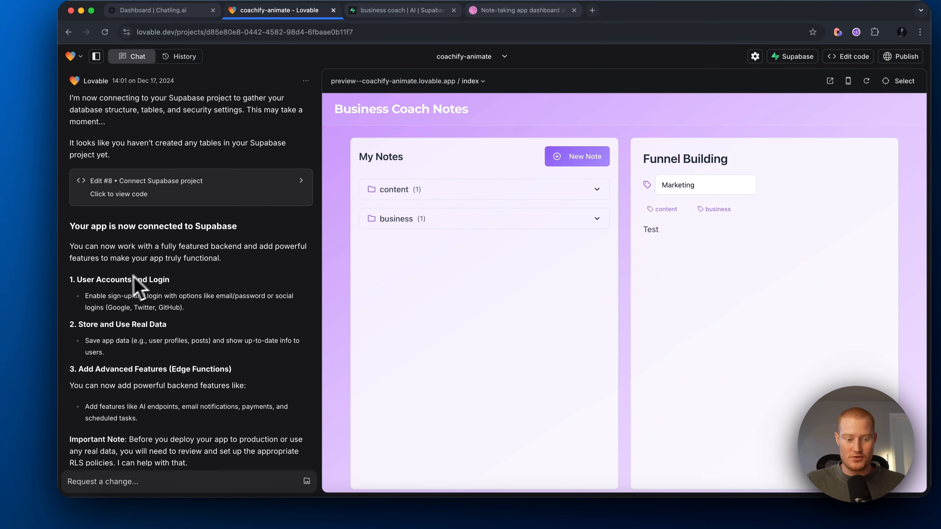
Step: Review Lovable's suggestions: user accounts, real data storage, advanced features, and setting up auth first
scroll(142, 282, "down", 3)
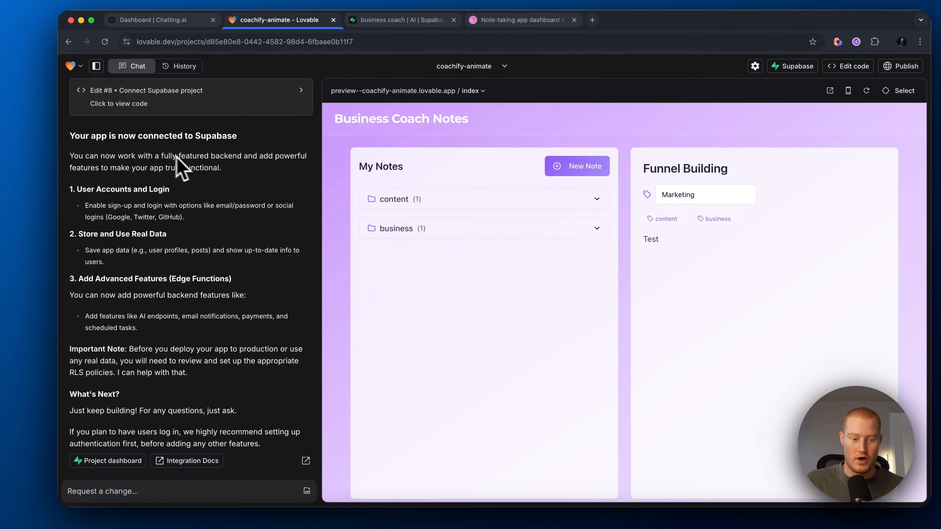
left_click_drag(77, 190, 170, 190)
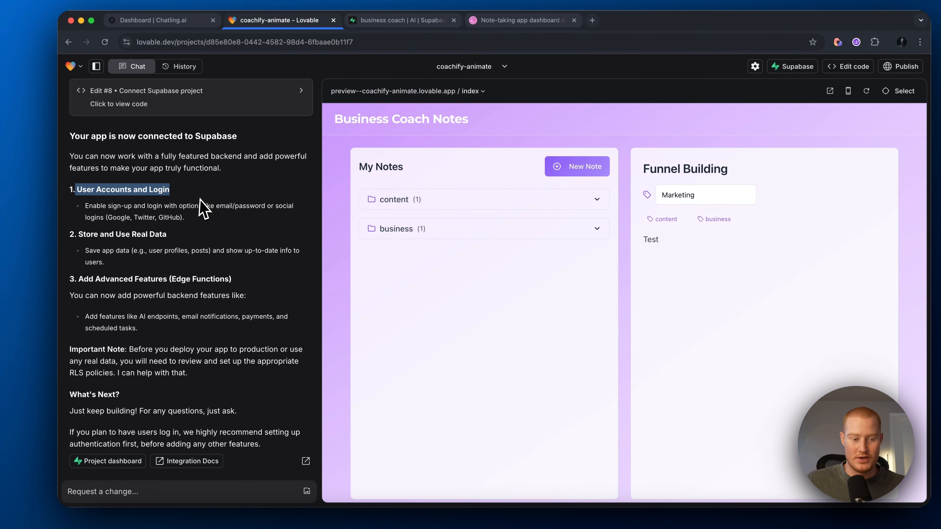
left_click_drag(80, 235, 167, 234)
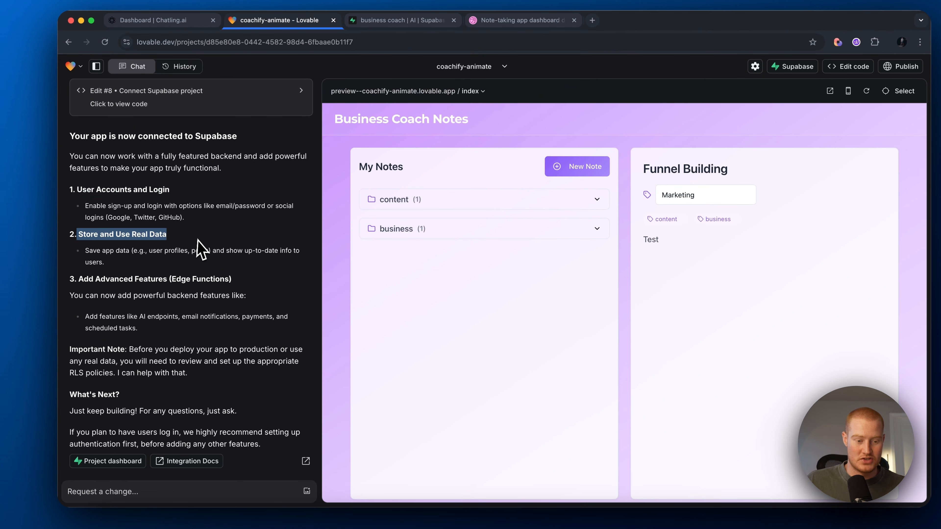
left_click(206, 251)
left_click_drag(79, 278, 189, 287)
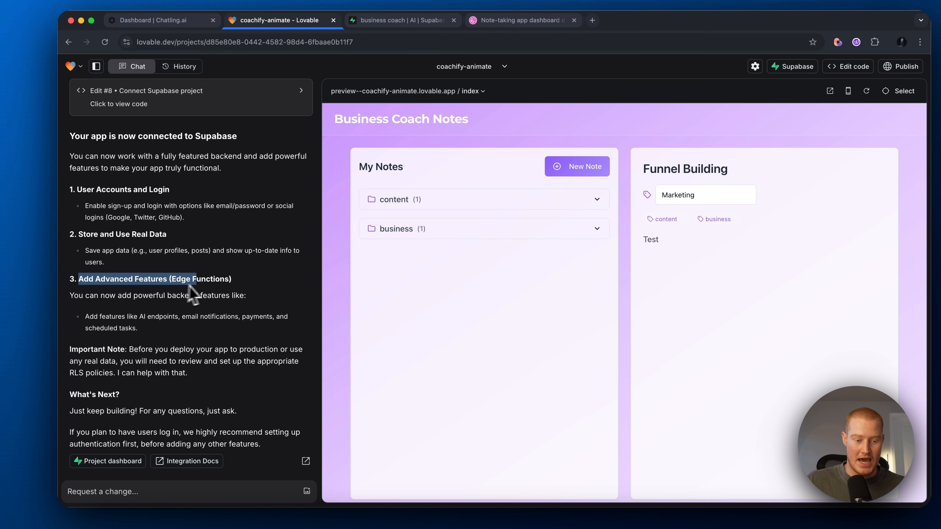
left_click(237, 285)
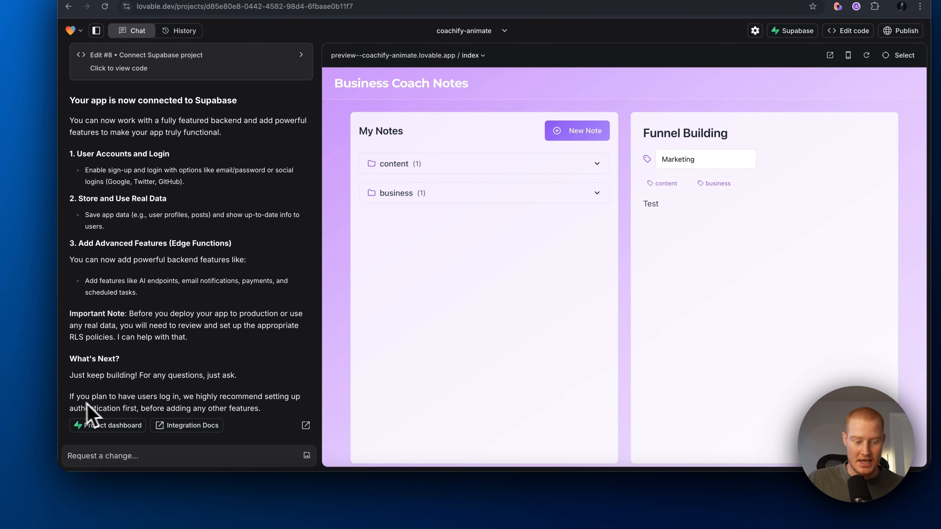
left_click_drag(71, 402, 252, 411)
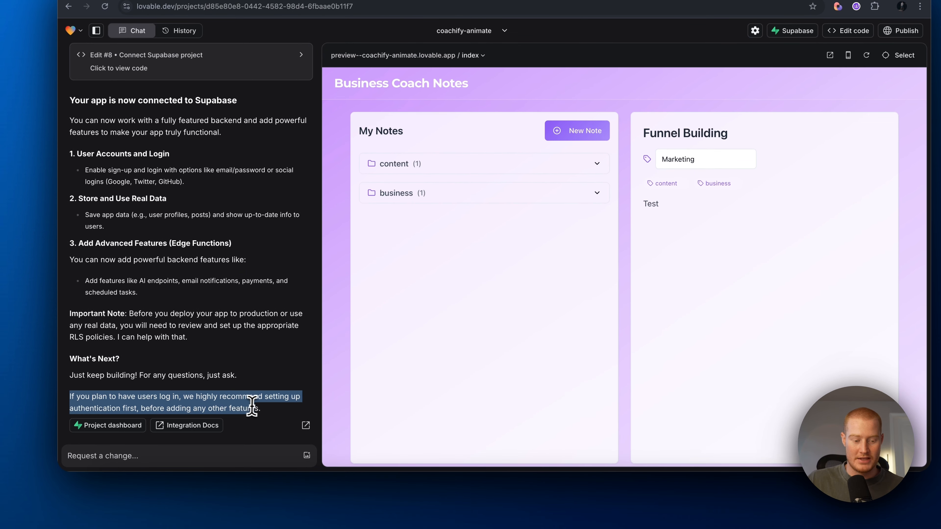
left_click(279, 408)
left_click(183, 451)
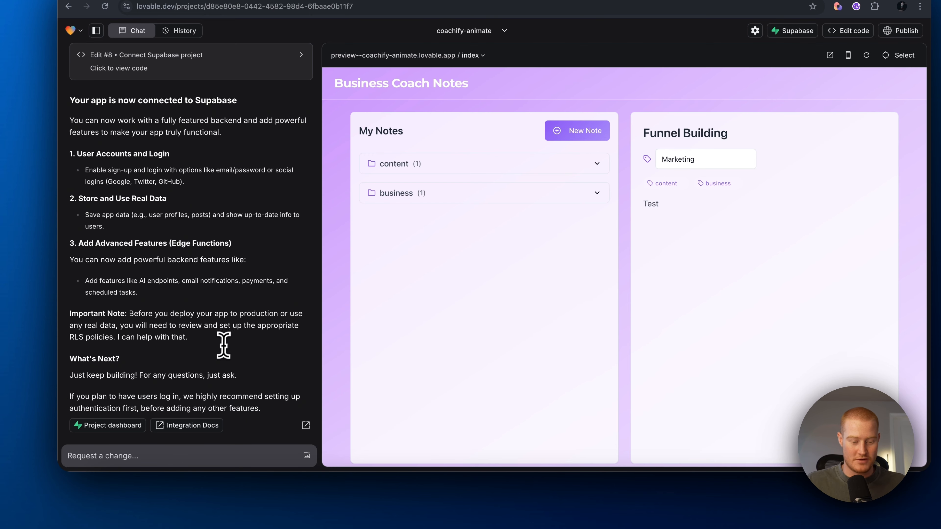
Step: Ask Lovable to set up auth storing each user's name plus all their notes and folders
type("Lets set up auth")
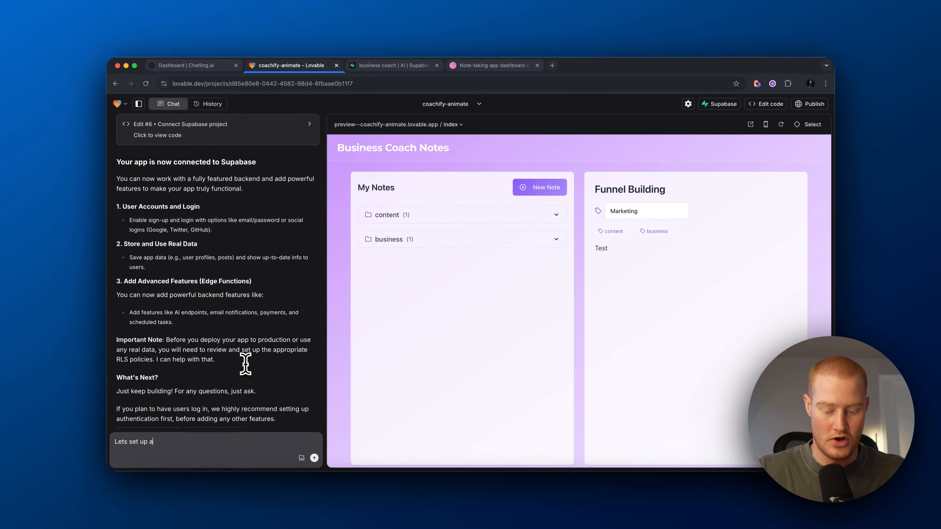
key("Return")
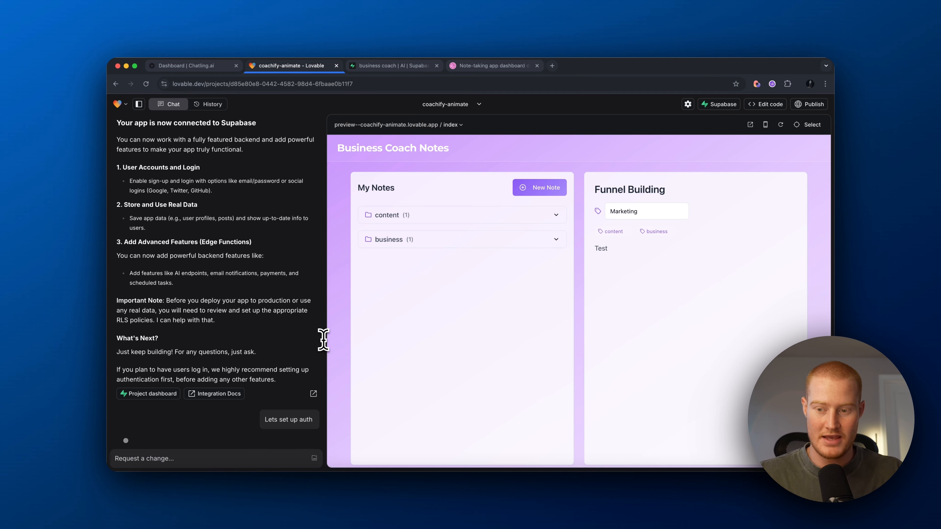
left_click_drag(162, 253, 305, 275)
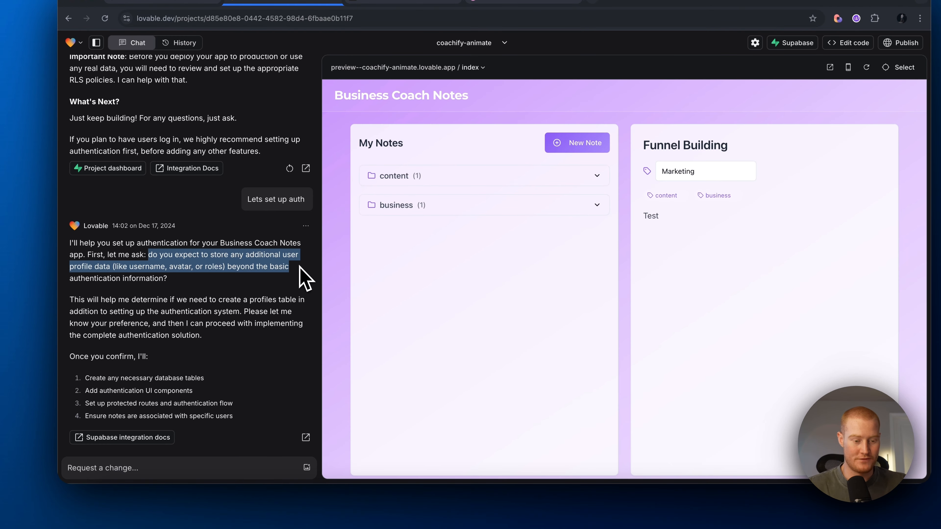
left_click(305, 278)
left_click(193, 463)
type("Lets store user ")
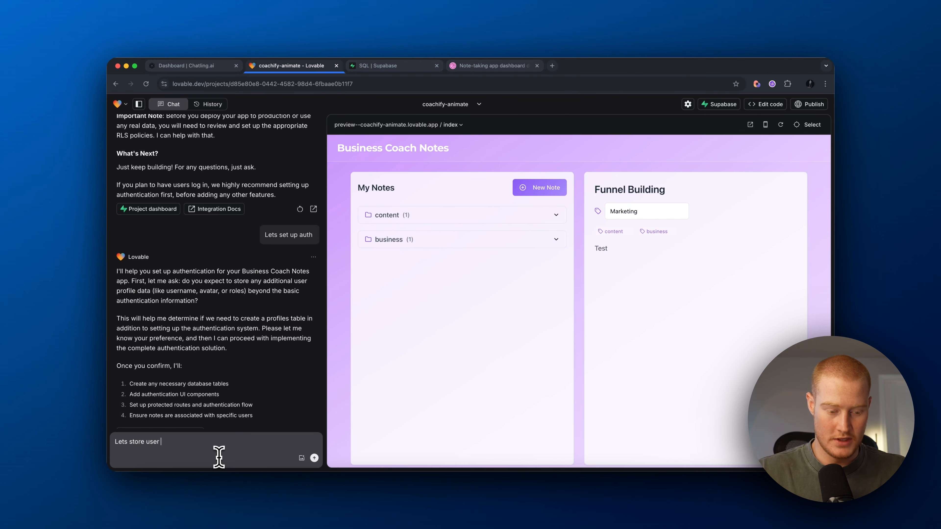
type("name and all of the notes and folders they save to their account")
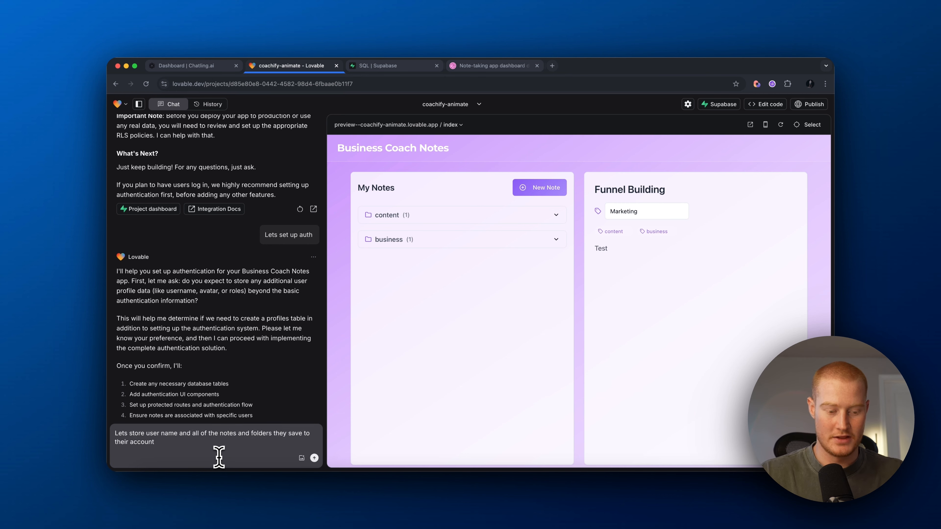
key("Return")
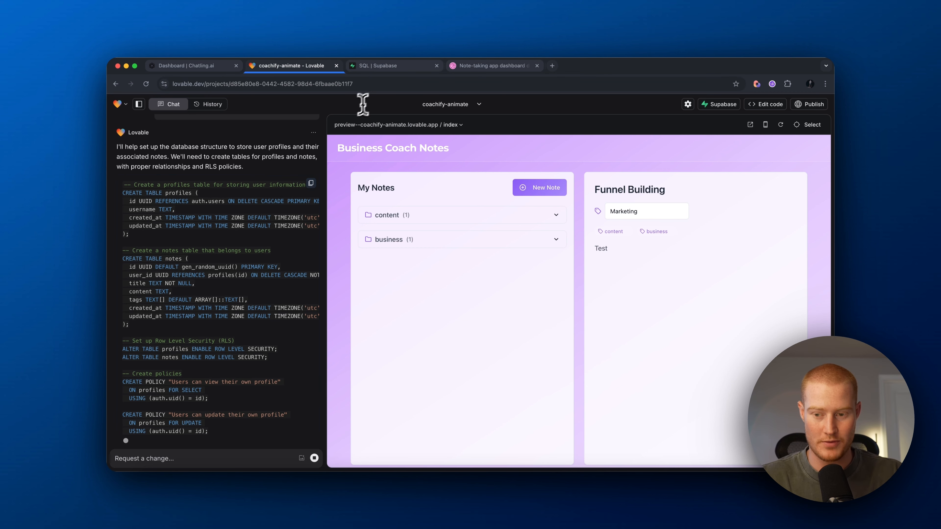
Step: Review the generated SQL and apply the profiles and notes table migration
left_click(413, 69)
left_click(299, 69)
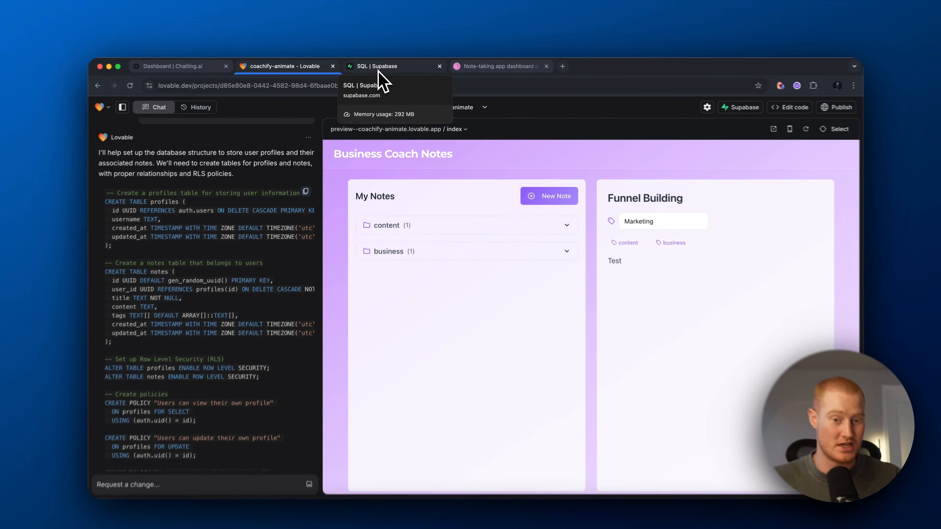
scroll(258, 243, "down", 10)
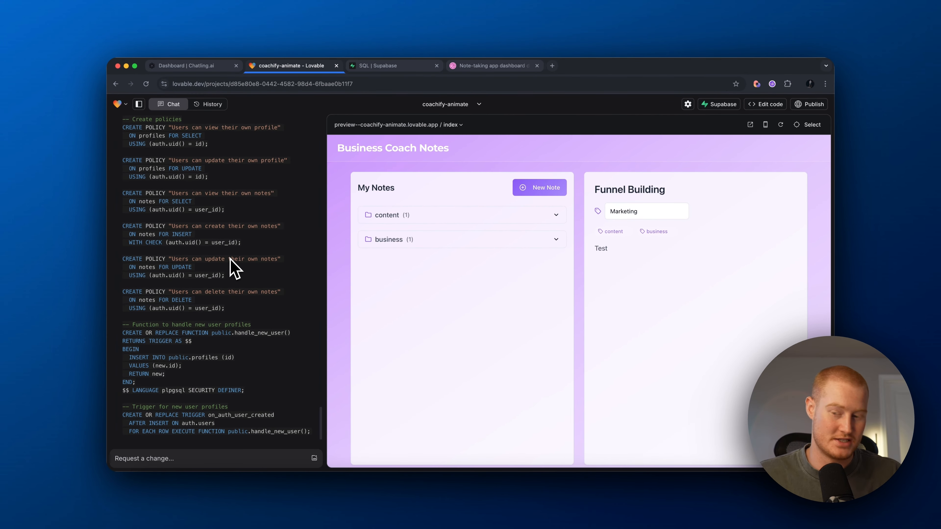
scroll(224, 264, "down", 5)
left_click(132, 378)
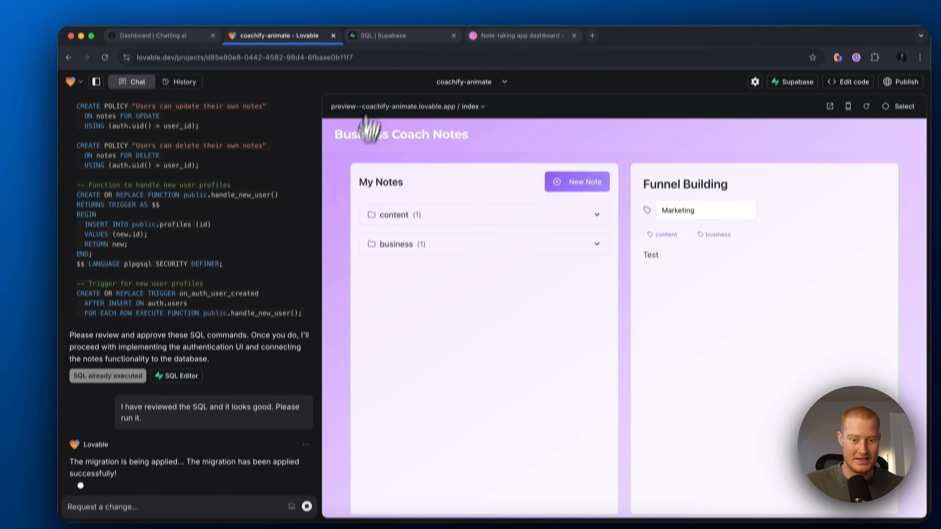
Step: Check the empty notes and profiles tables in Supabase's Table Editor, then return to Lovable
left_click(389, 2)
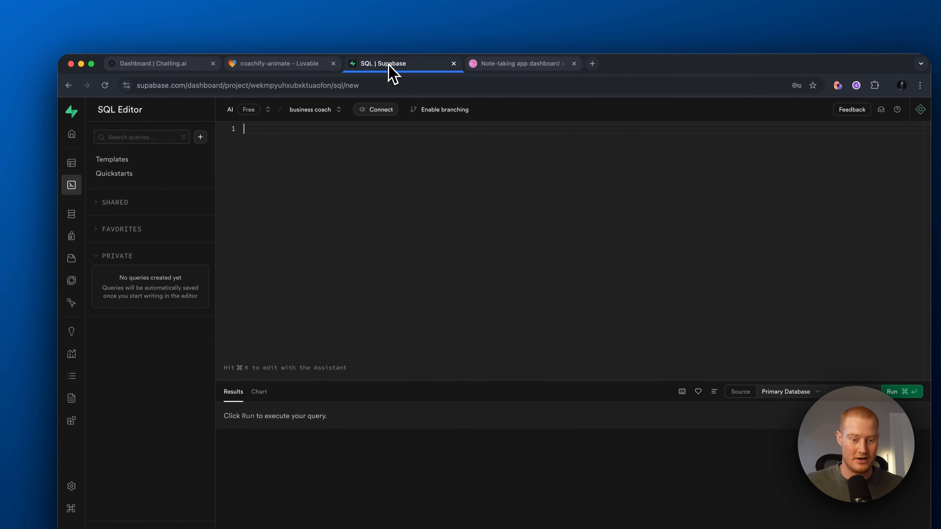
left_click(76, 110)
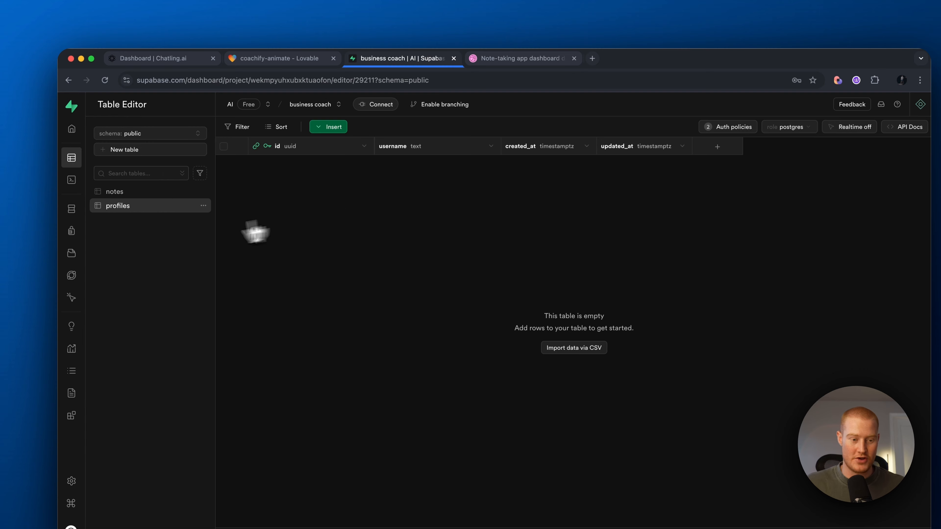
left_click(147, 193)
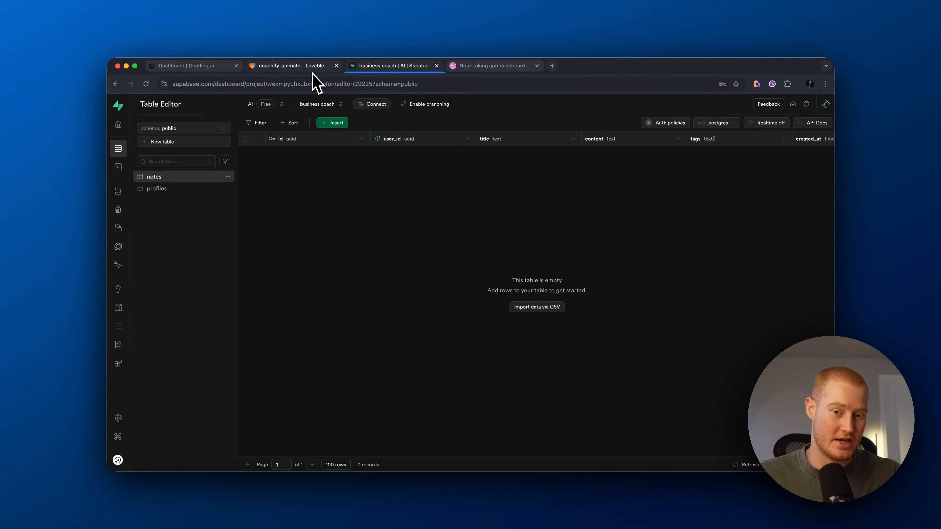
left_click(177, 188)
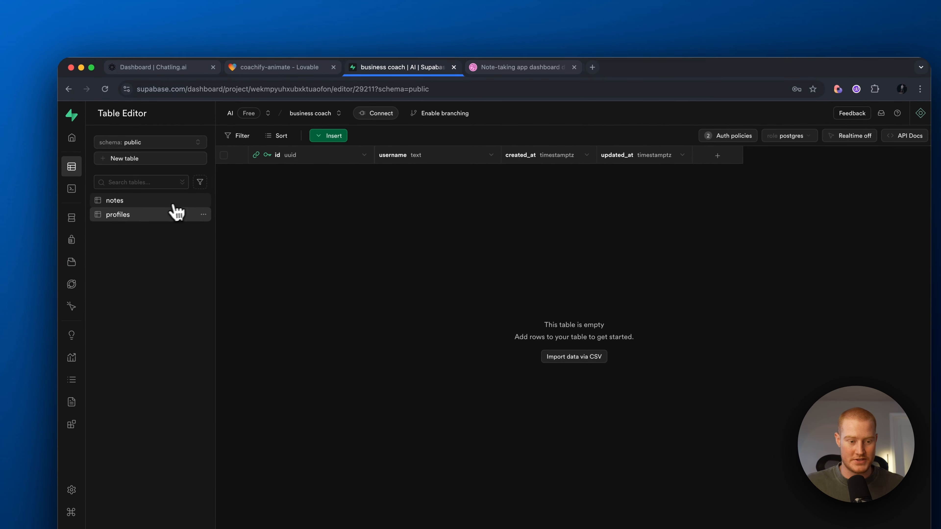
left_click(173, 204)
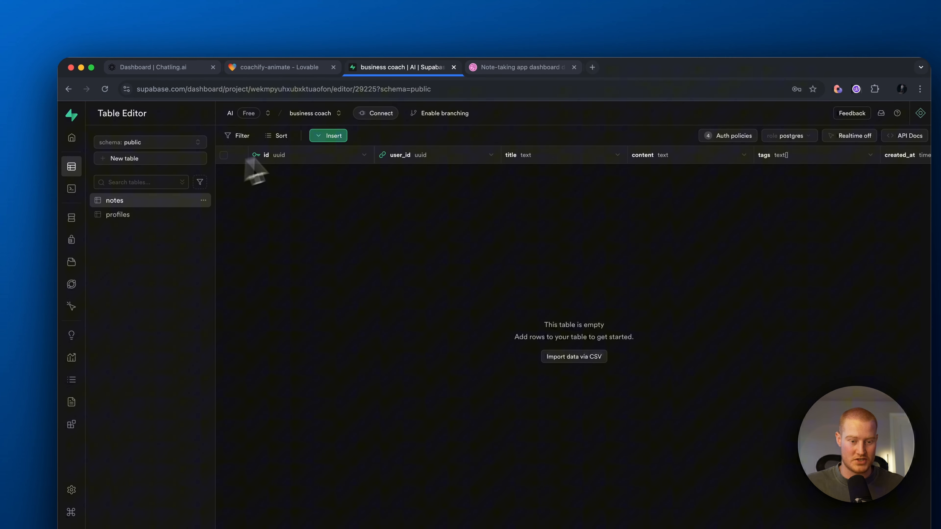
left_click(135, 212)
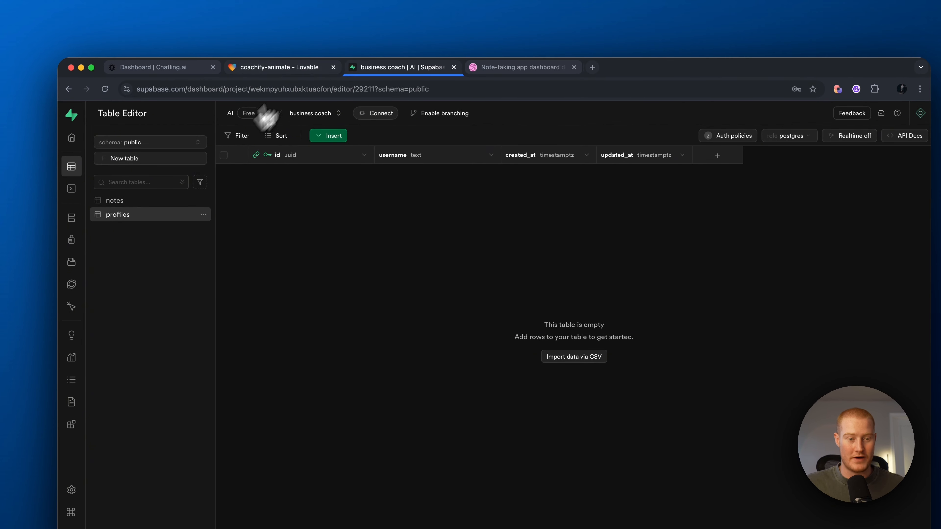
left_click(282, 68)
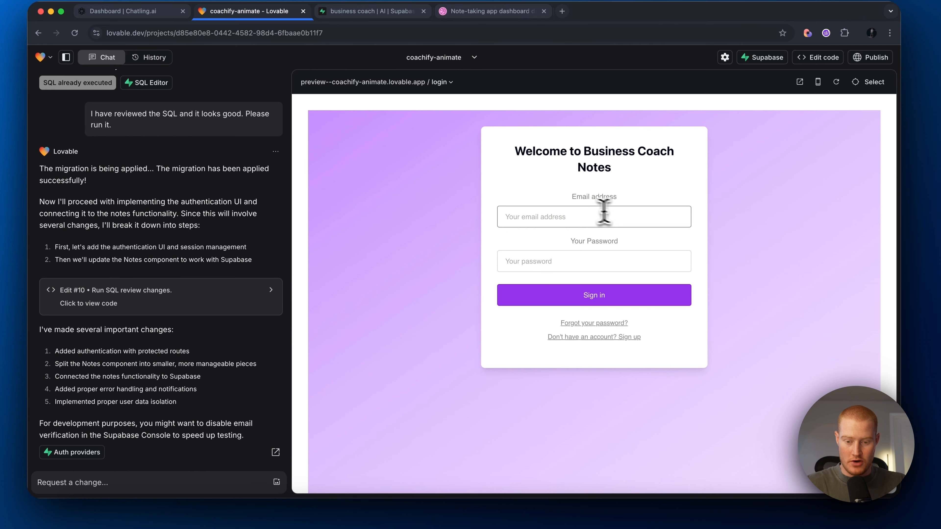
Step: Show the app's sign-up form, then switch off and save 'Confirm email' for Supabase's Email provider
left_click(604, 216)
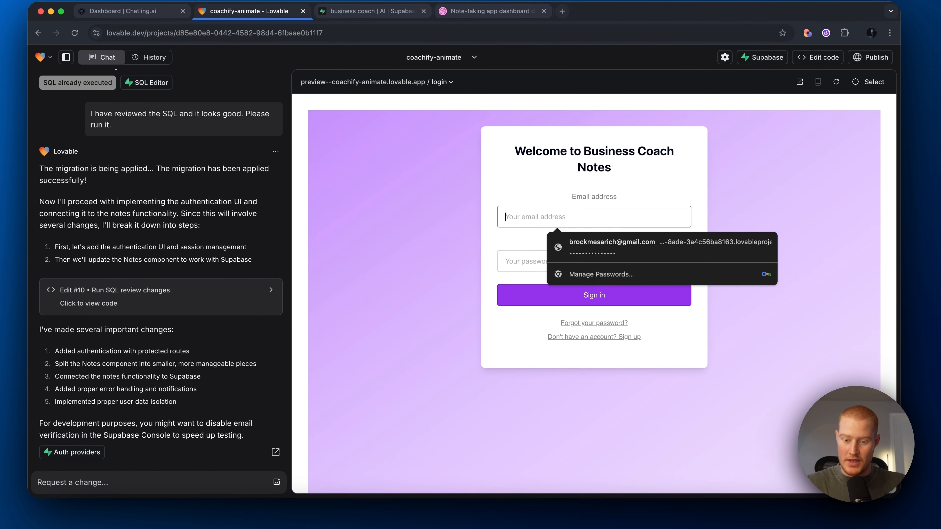
left_click(629, 337)
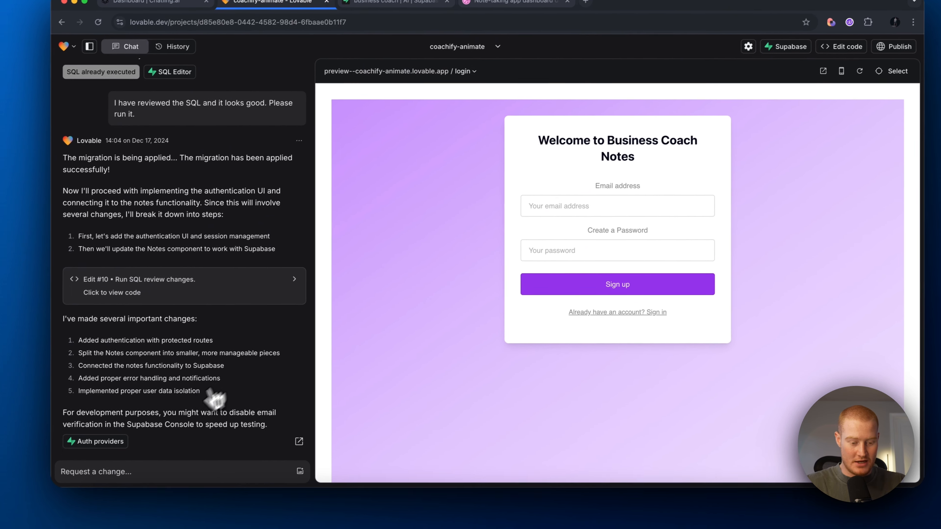
mouse_move(106, 442)
left_mouse_down()
mouse_move(186, 398)
mouse_move(116, 451)
left_mouse_up()
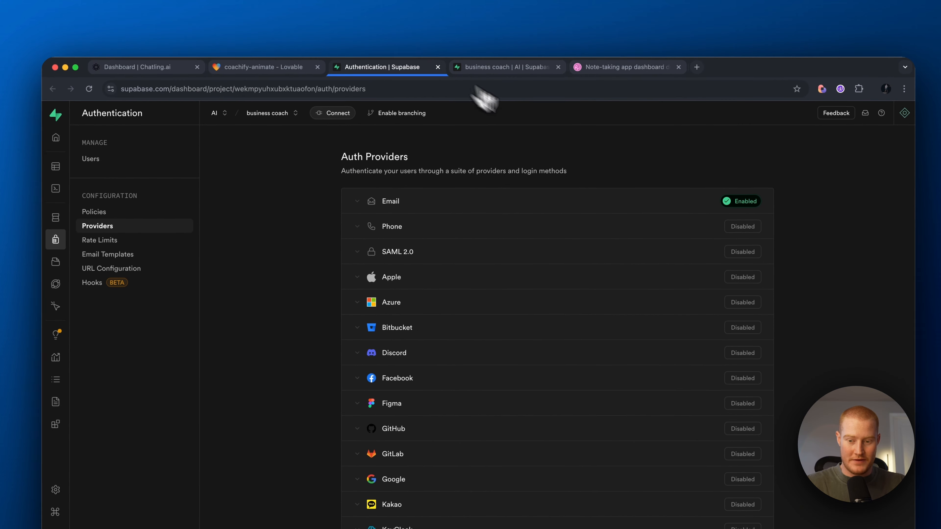
mouse_move(66, 152)
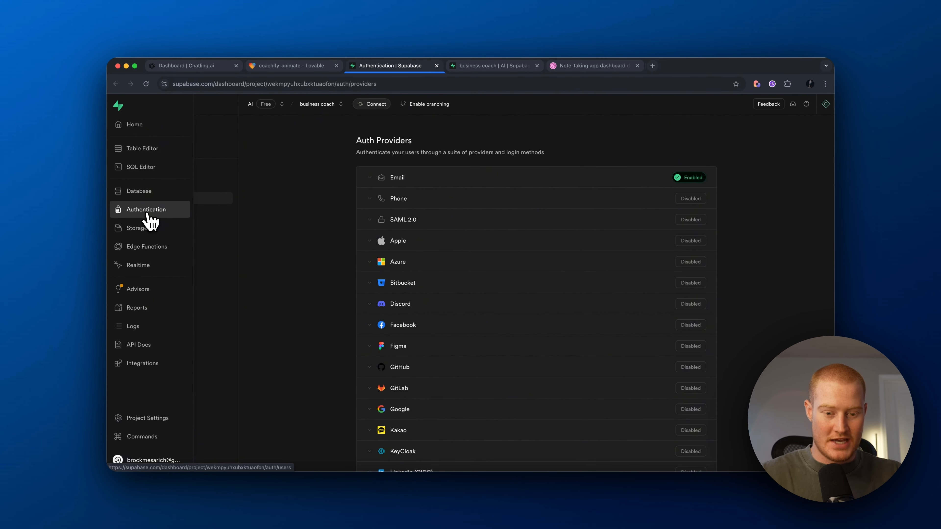
left_click(444, 177)
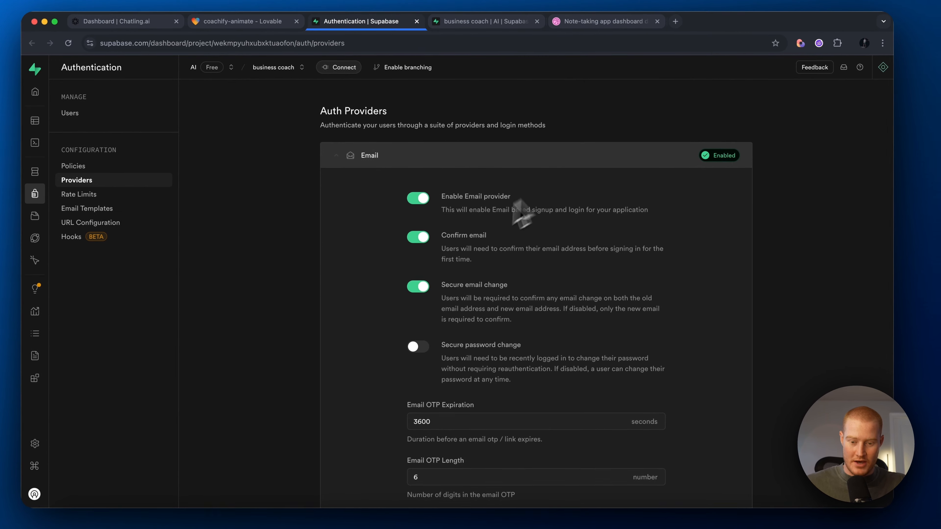
left_click(422, 237)
scroll(563, 309, "down", 6)
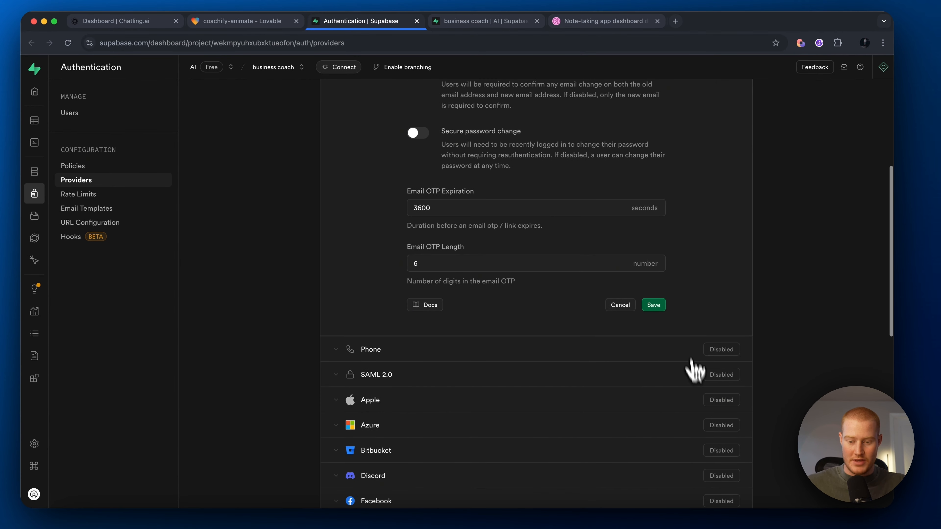
left_click(652, 305)
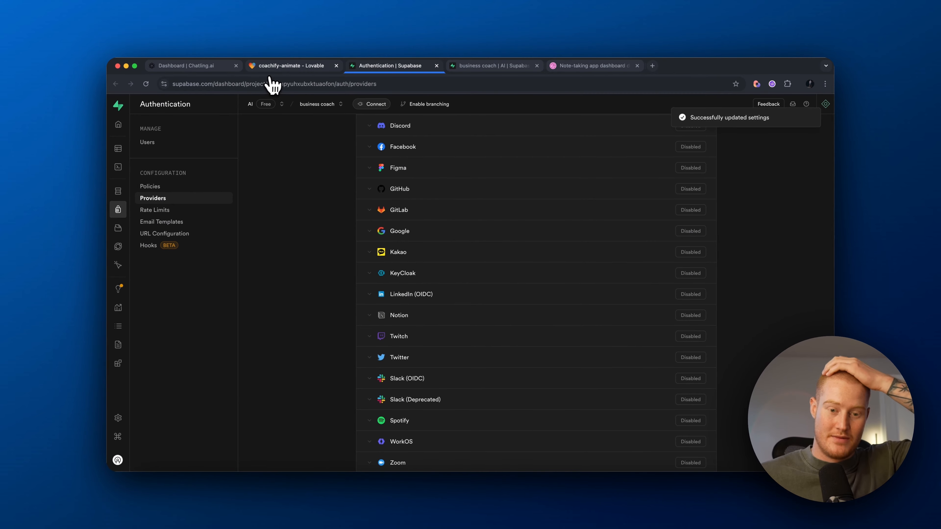
scroll(539, 259, "up", 5)
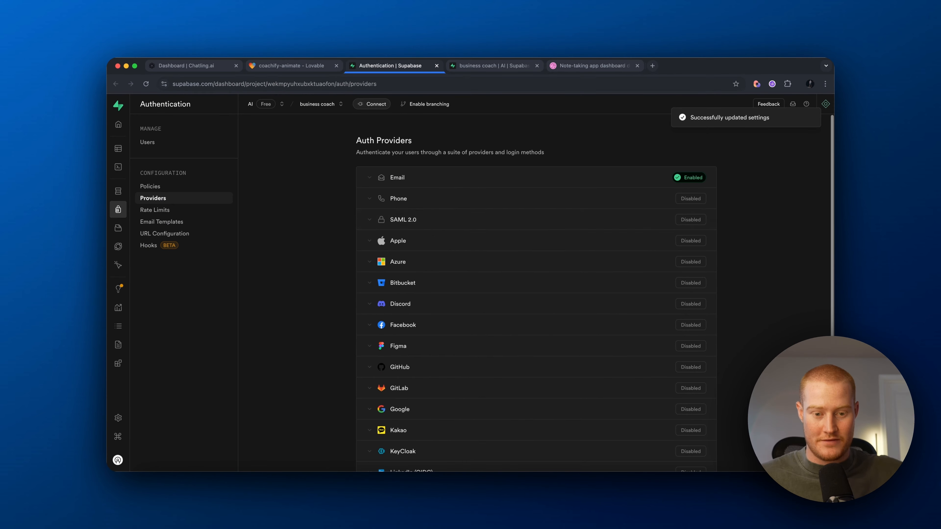
left_click(323, 67)
Step: Sign up in the app preview with the saved email address and password to reach the notes dashboard
left_click(523, 246)
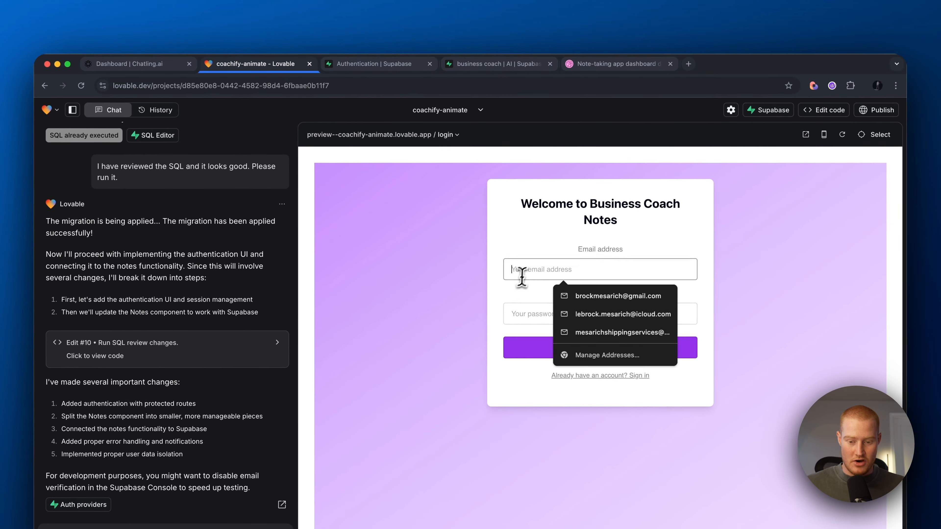
left_click(516, 279)
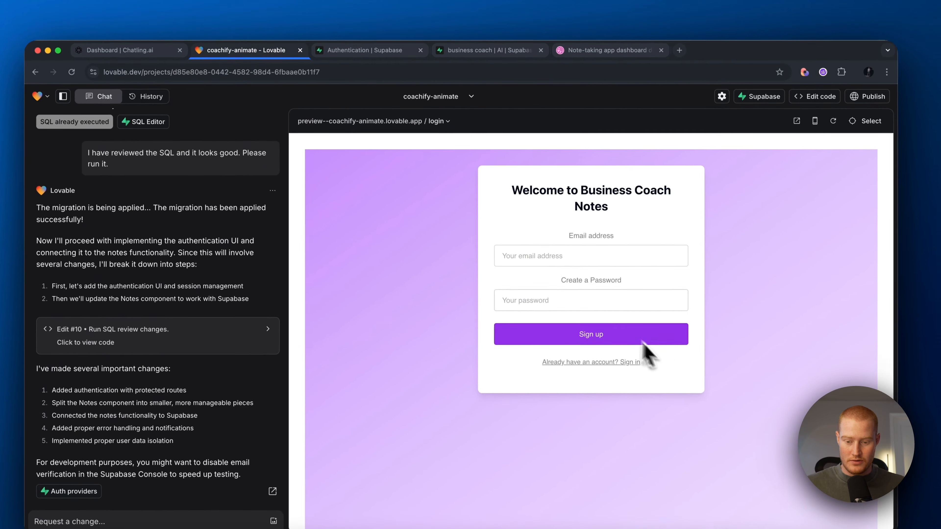
left_click(578, 256)
left_click(586, 277)
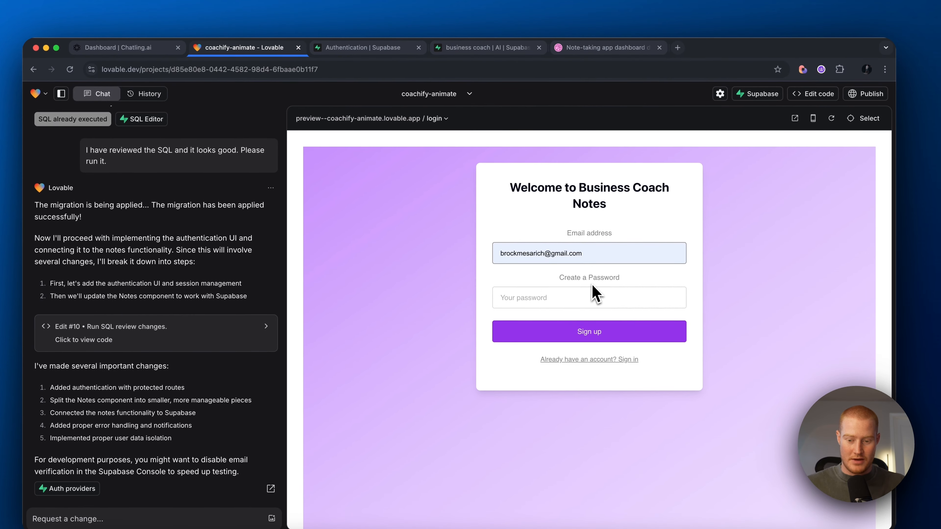
left_click(552, 298)
left_click(604, 331)
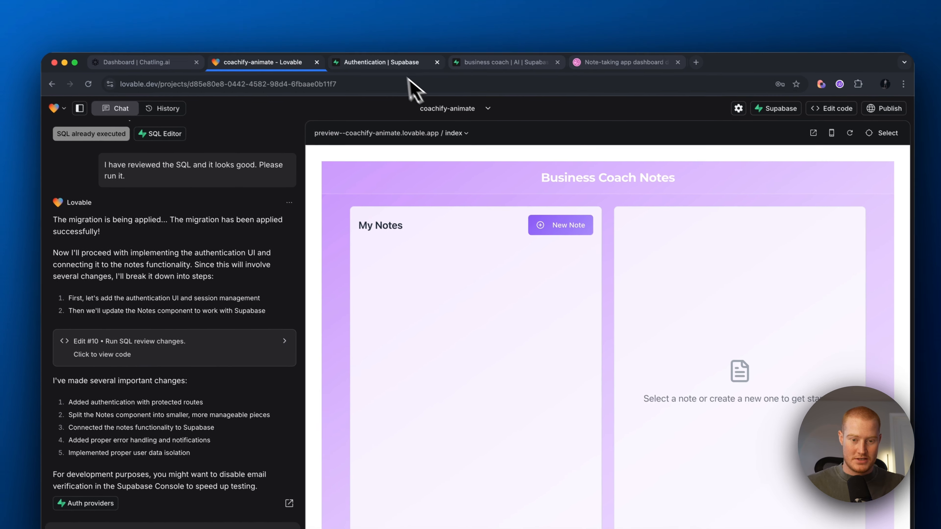
Step: Reload the Supabase profiles table to confirm the new user row, then return to Lovable
left_click(444, 47)
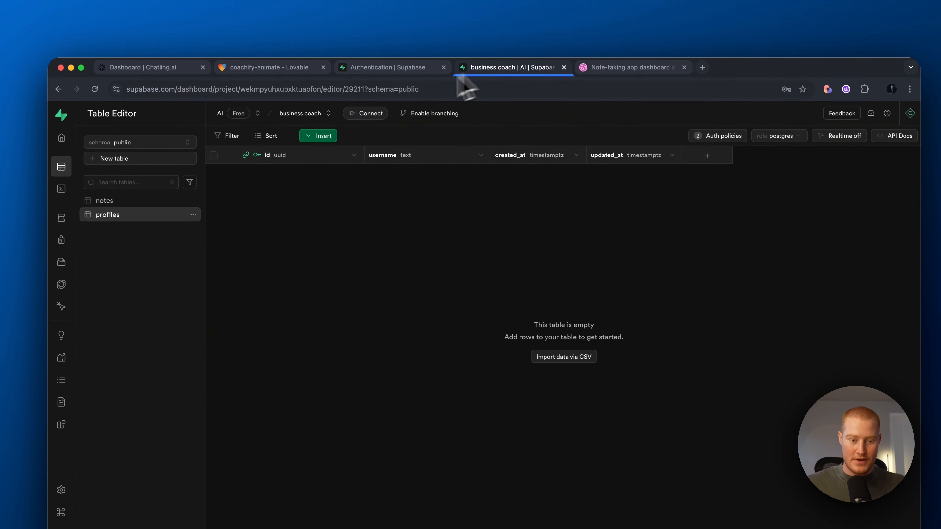
left_click(219, 89)
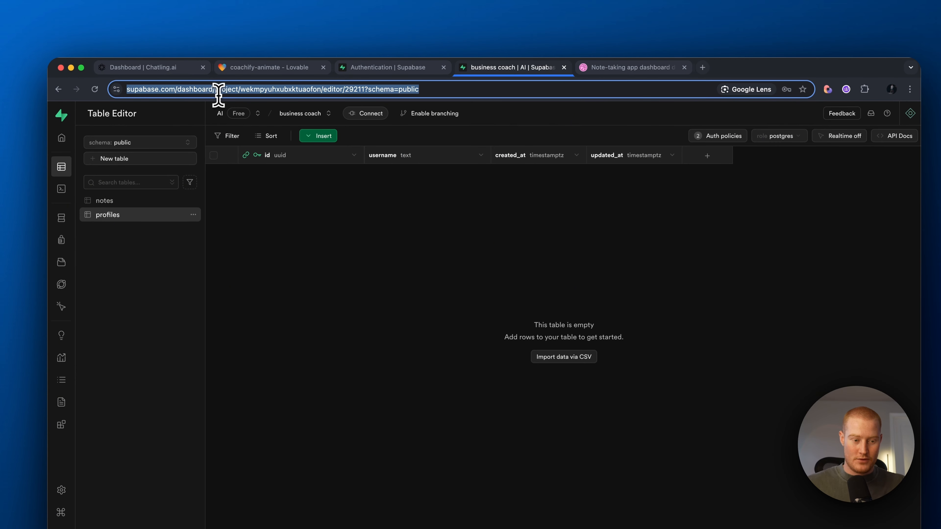
key("Return")
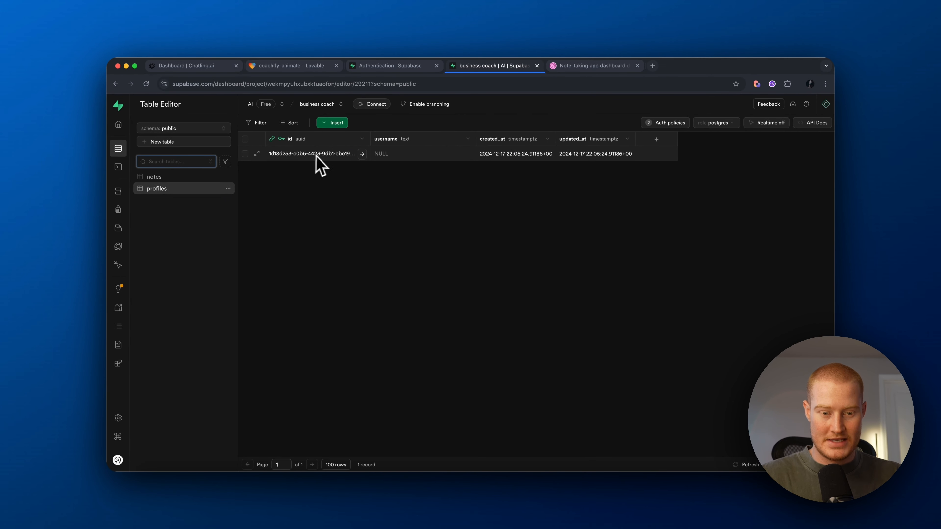
left_click(393, 66)
left_click(298, 66)
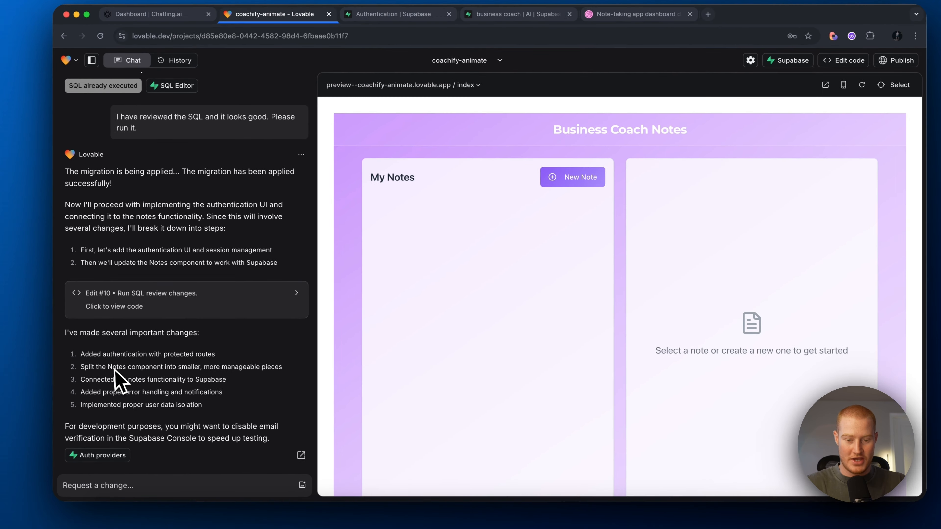
Step: Create a new note titled 'Test' with body 'Test' and the tag 'test'
left_click(573, 178)
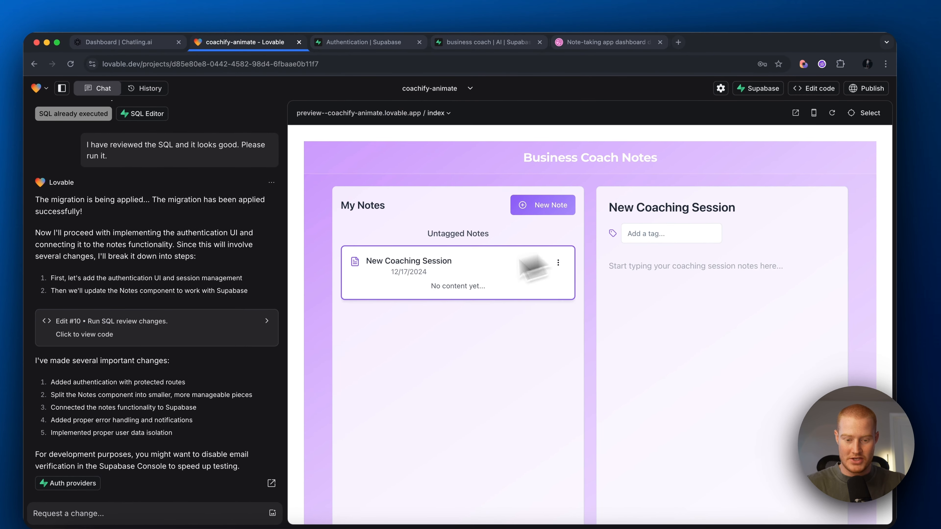
triple_click(659, 210)
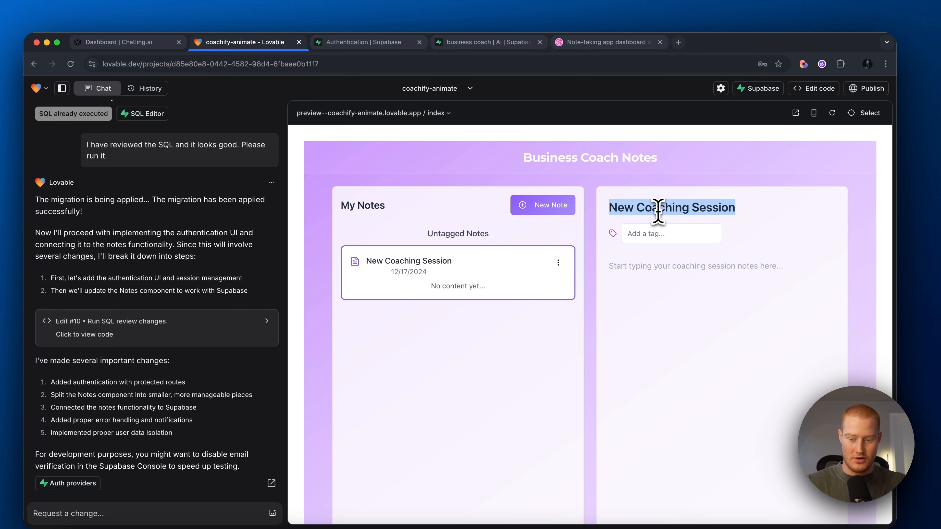
key("BackSpace")
type("Test")
key("Return")
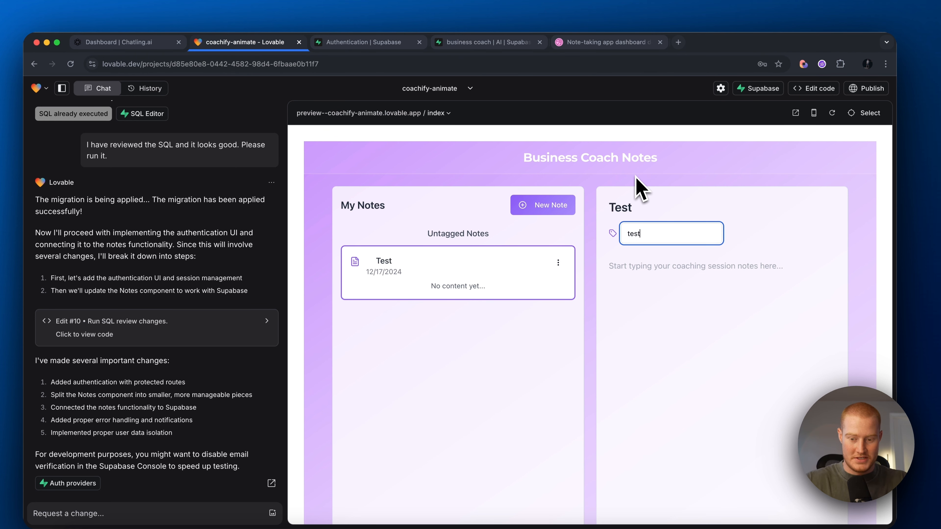
left_click(620, 272)
type("Test")
scroll(616, 275, "down", 1)
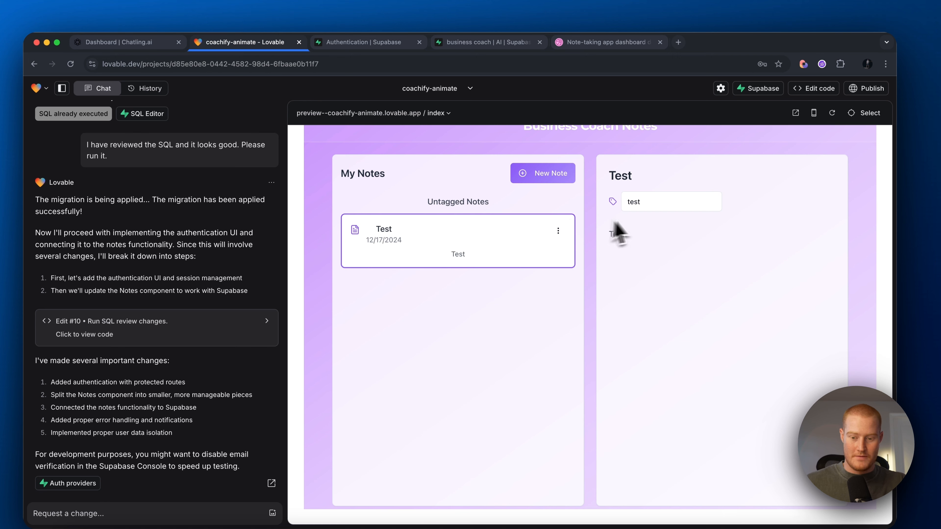
key("Return")
Step: Verify the note under the test tag group and its row in Supabase's notes table
left_click(562, 207)
left_click(562, 206)
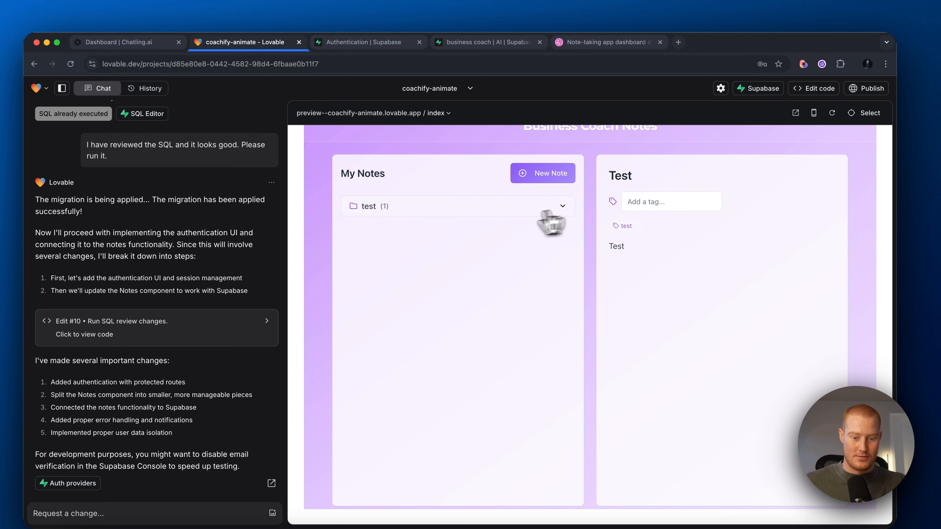
left_click(563, 207)
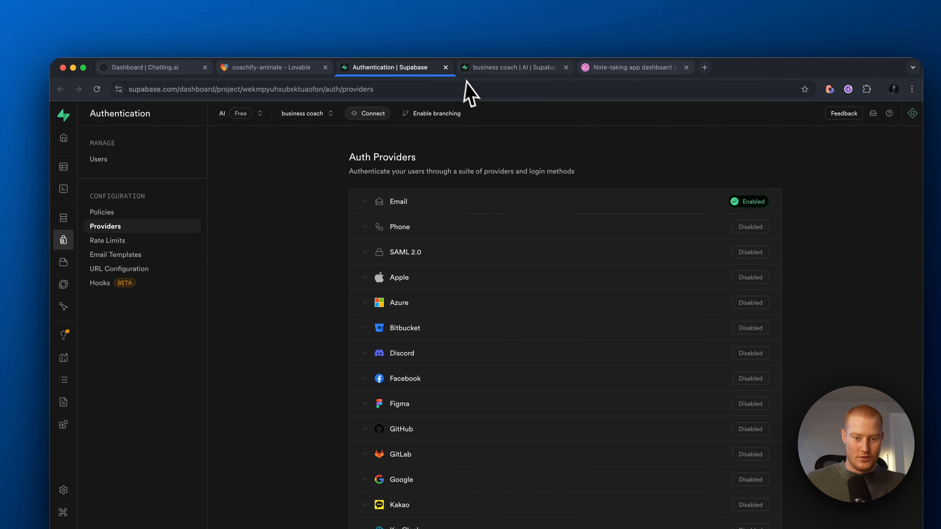
left_click(446, 67)
left_click(121, 202)
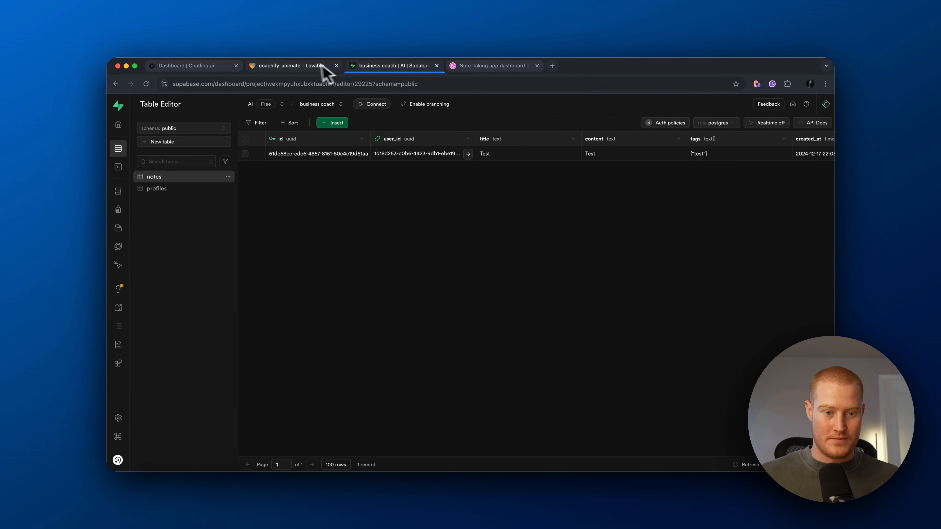
left_click(303, 66)
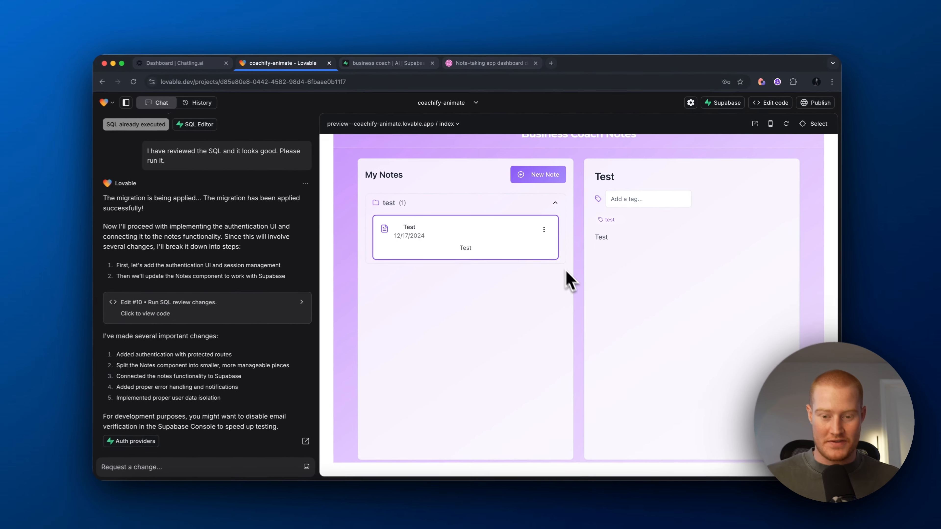
scroll(554, 289, "up", 2)
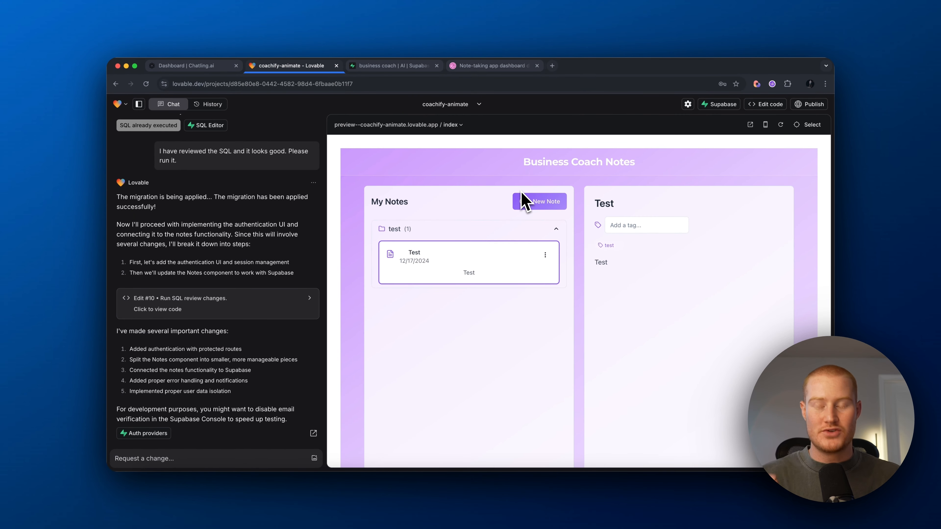
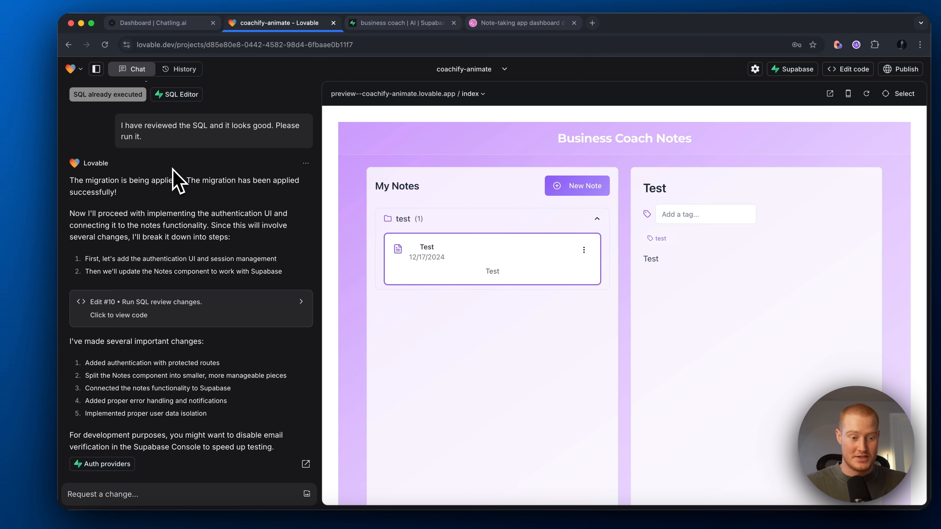
Step: Ask Lovable for help setting up Stripe payments to access an account and review its checklist
type("Help me set up")
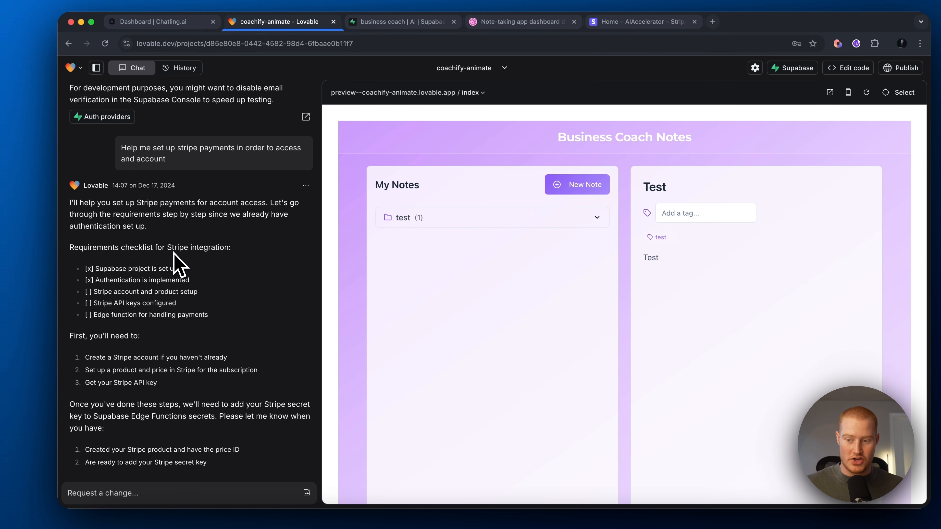
left_click_drag(148, 268, 134, 281)
left_click(118, 267)
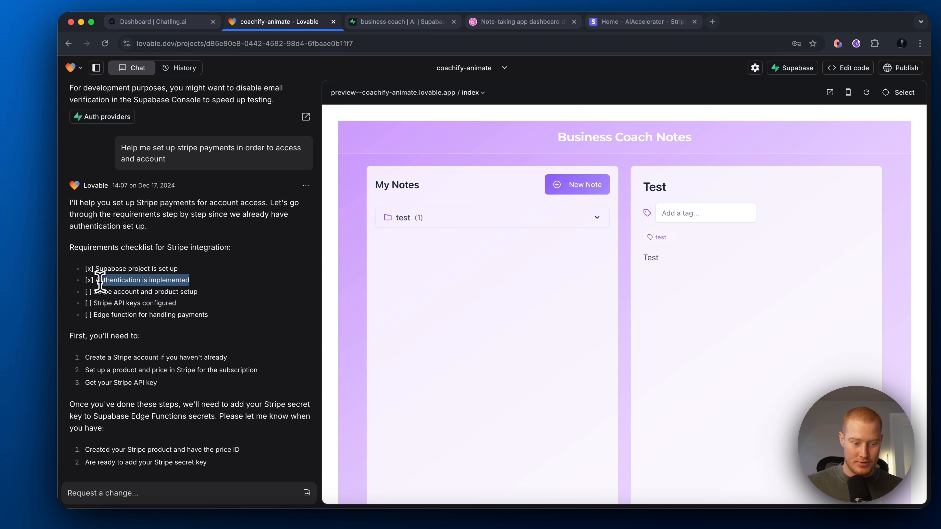
left_click(145, 281)
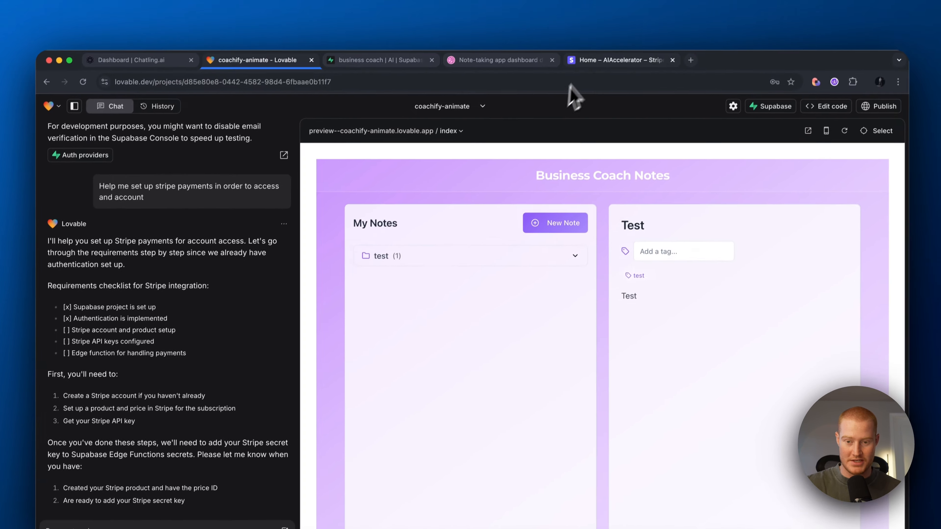
left_click(607, 2)
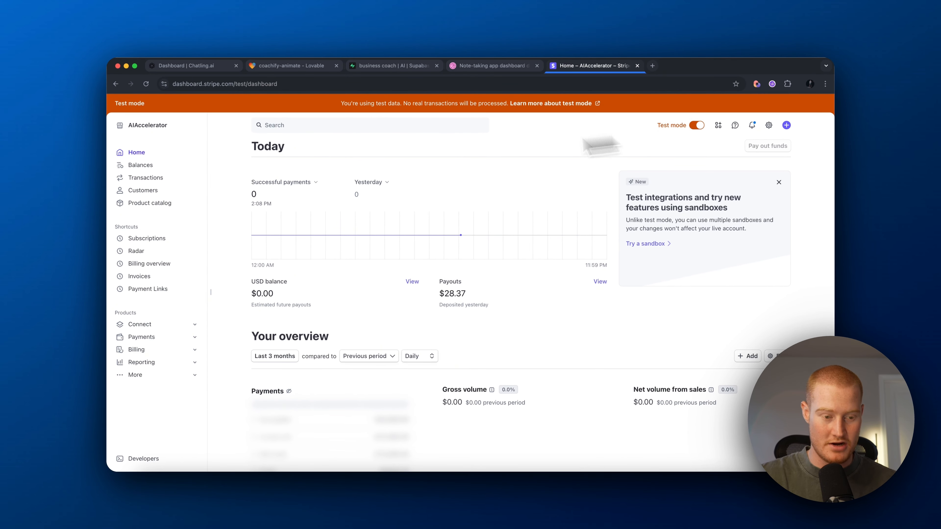
Step: Start a payment link with a new recurring product 'Business coach app' priced at $15 per month
left_click(756, 164)
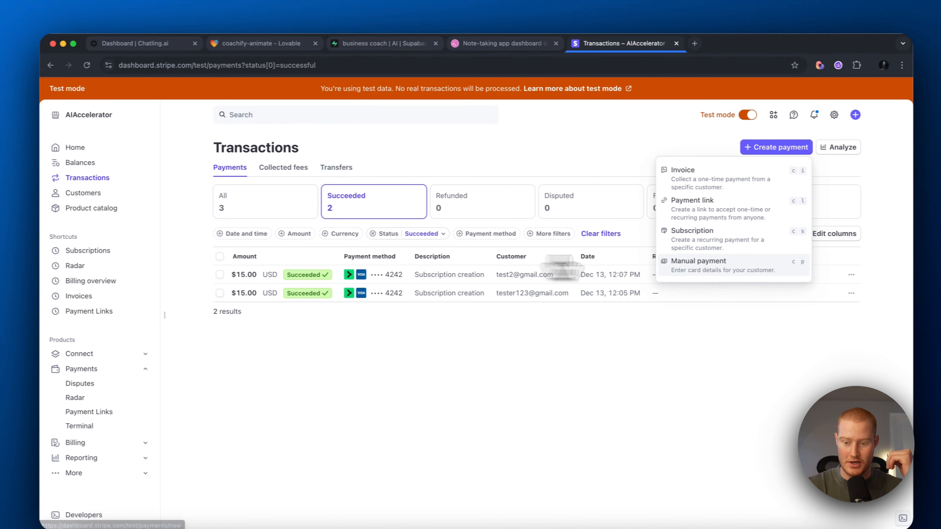
left_click(706, 209)
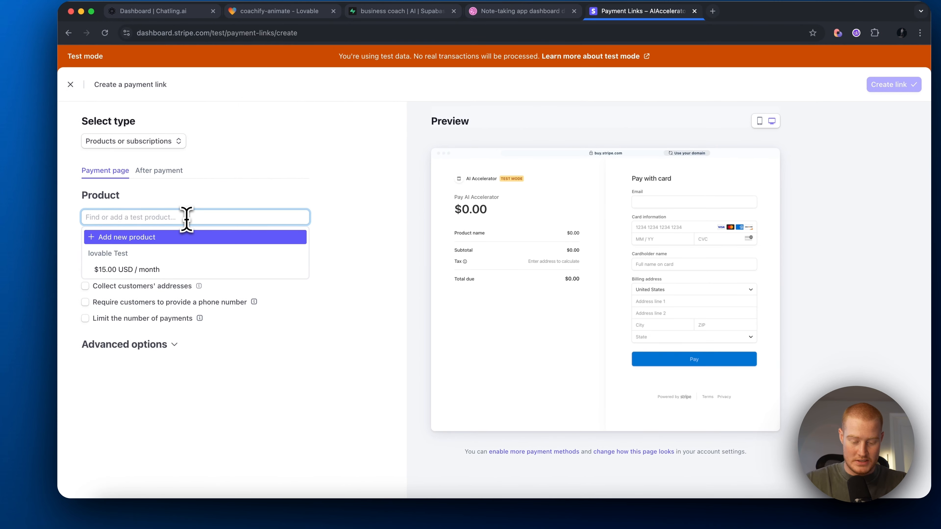
type("Business coach app")
key("Return")
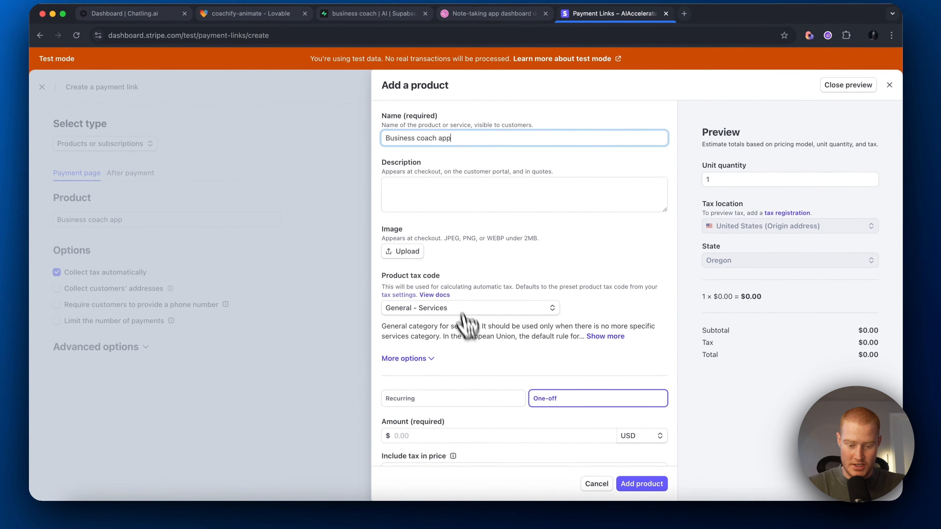
left_click(463, 402)
left_click(449, 433)
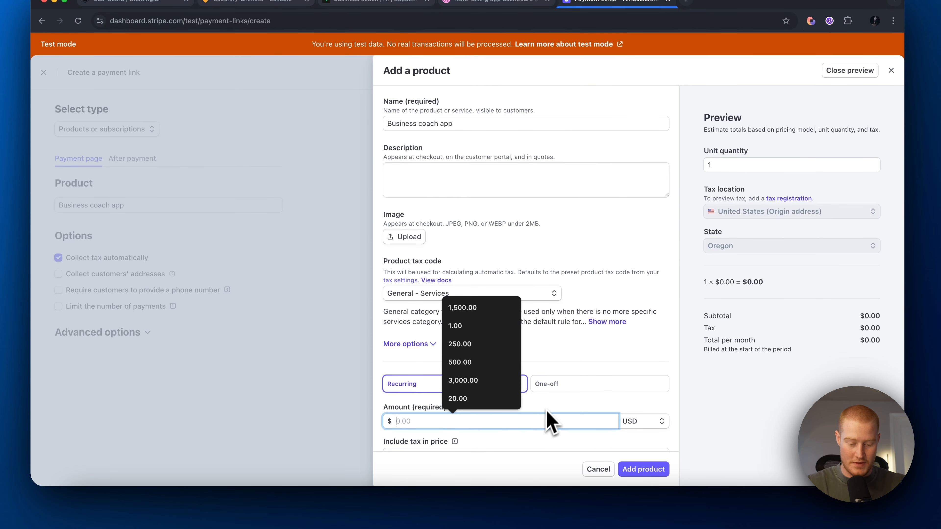
type("15")
scroll(657, 357, "down", 3)
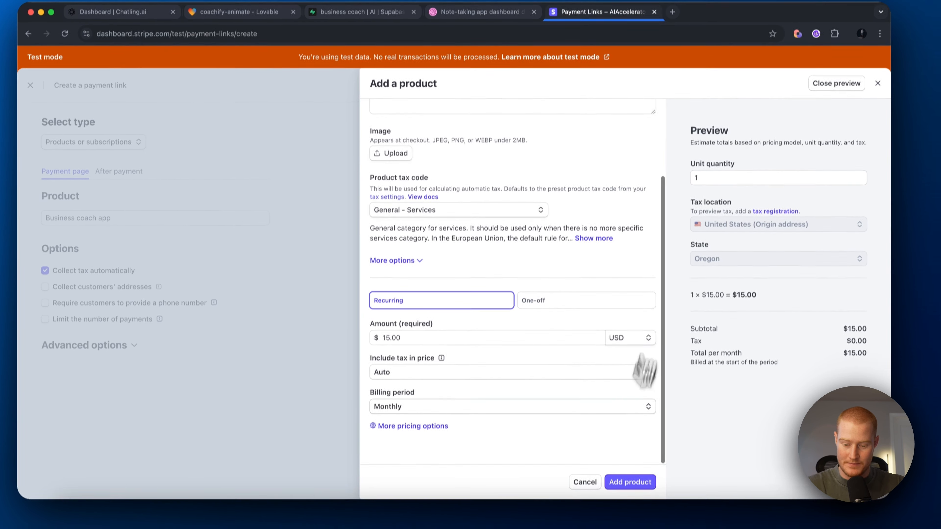
left_click(630, 482)
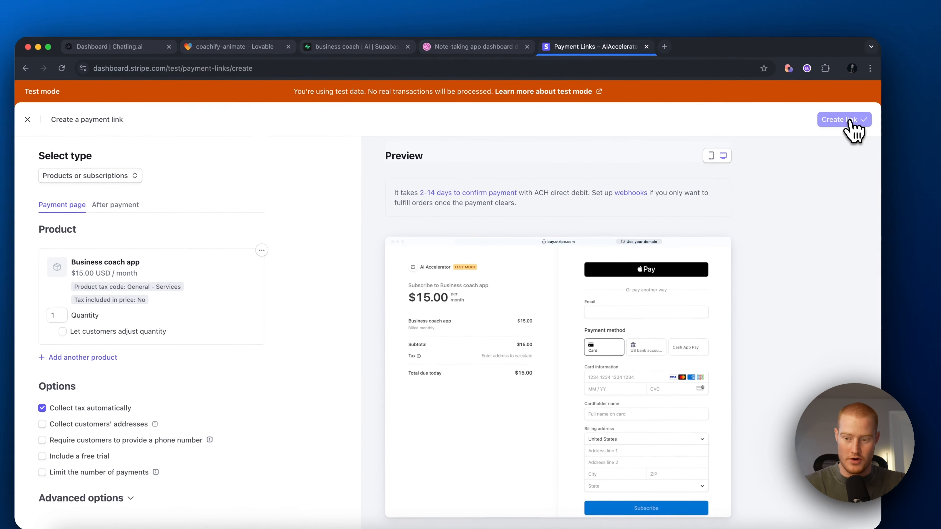
Step: Create the payment link and copy the ID of the $15.00 monthly price
left_click(812, 127)
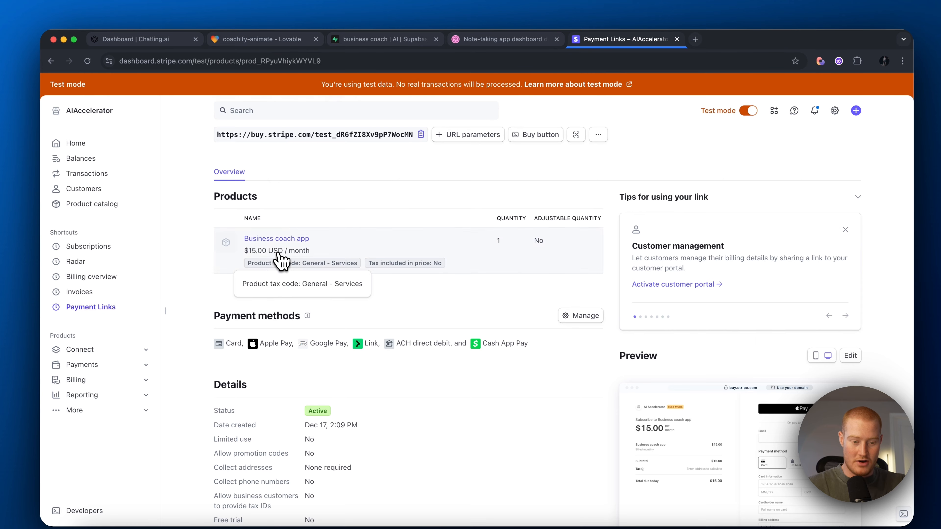
left_click(279, 253)
left_click(238, 262)
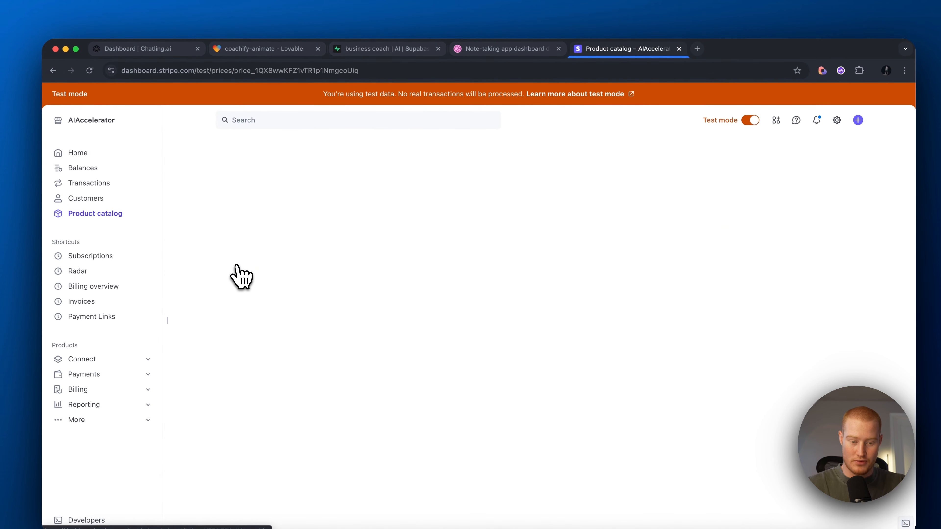
left_click(829, 173)
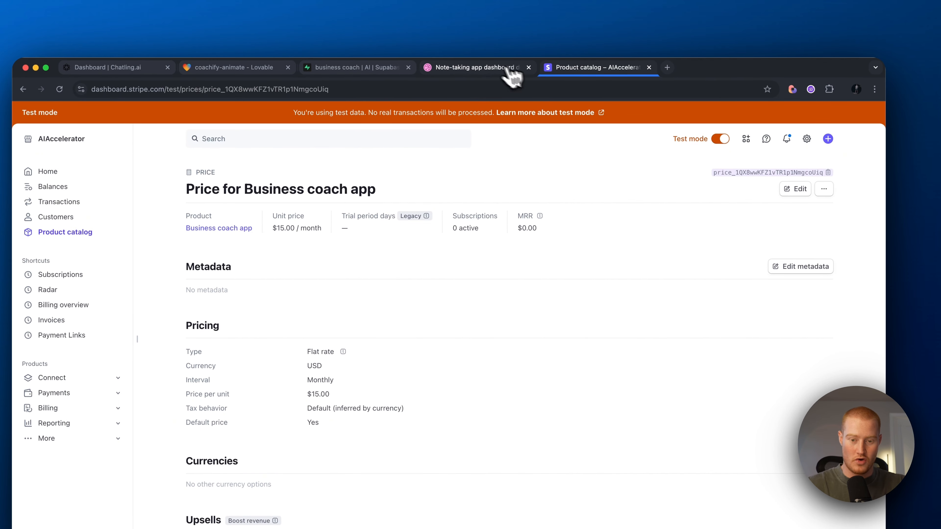
left_click(238, 67)
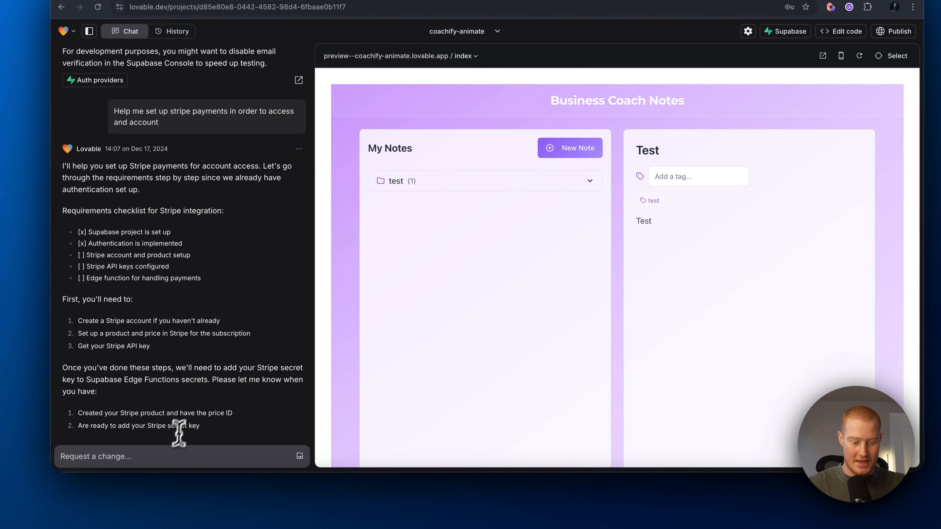
Step: Send Lovable 'Here is my product ID:' followed by the pasted Business coach app price ID
scroll(185, 438, "down", 3)
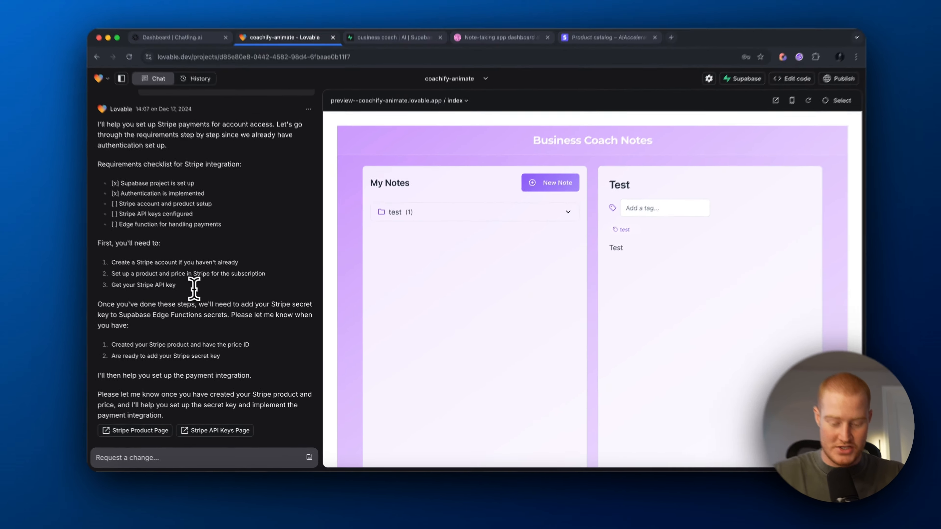
type("Here is ")
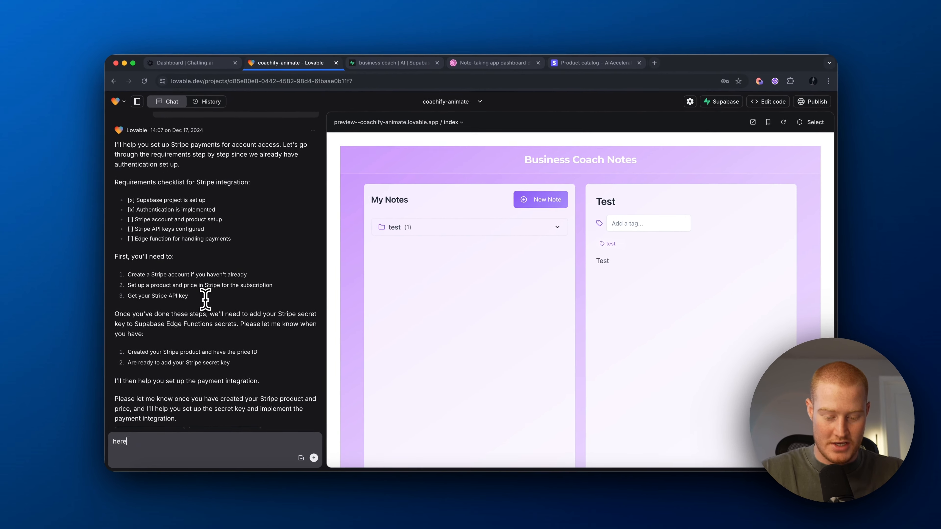
type("my")
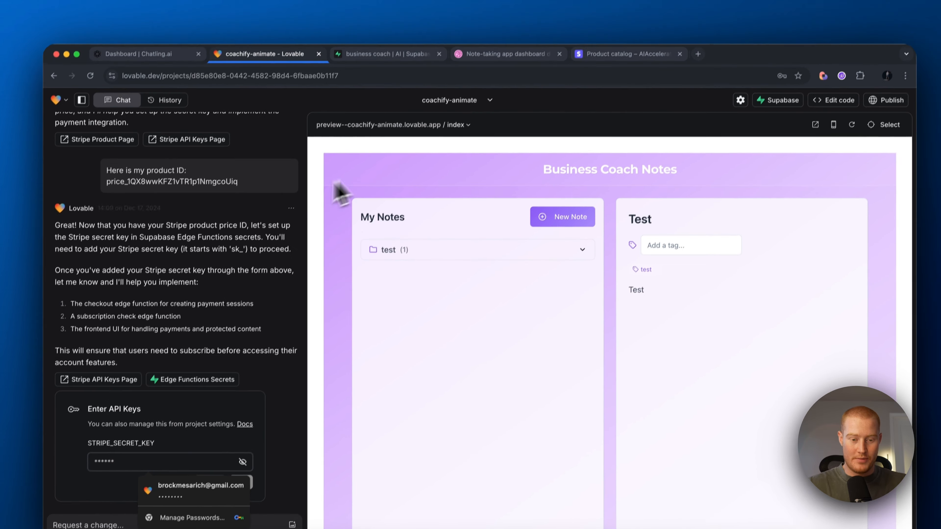
left_click(351, 146)
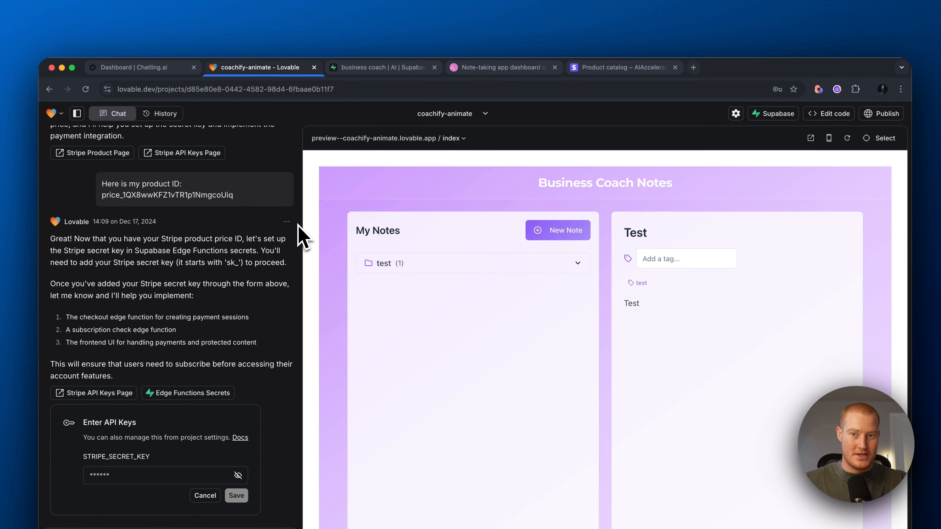
Step: Copy the test-mode secret key from Stripe's Developers API keys page
left_click(611, 67)
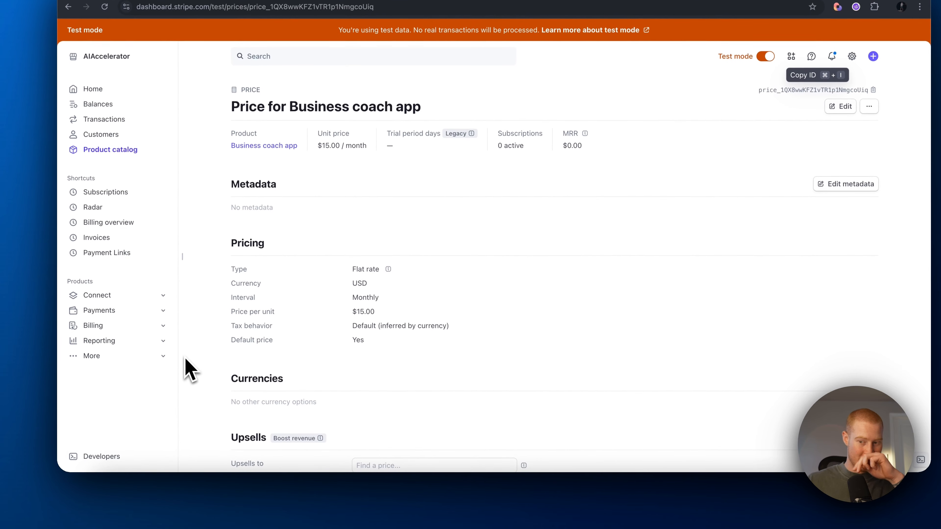
left_click(96, 458)
left_click(290, 108)
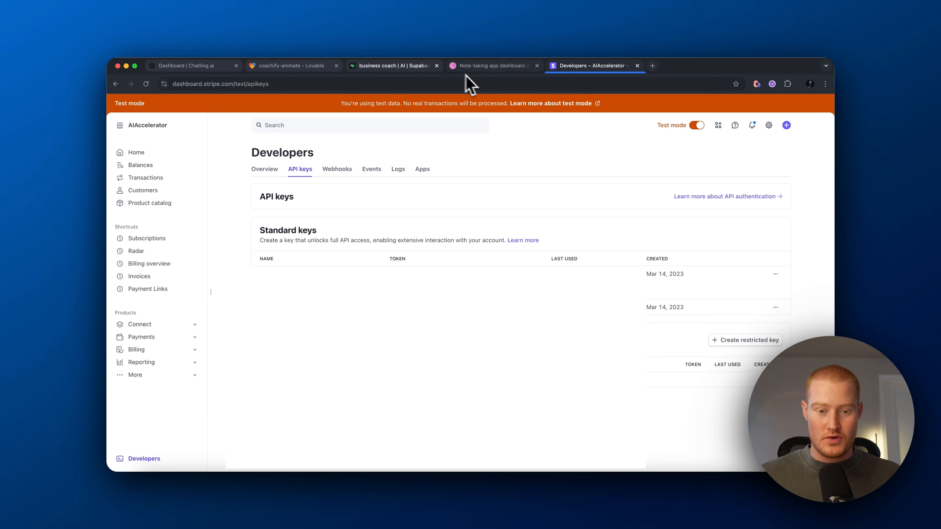
left_click(292, 66)
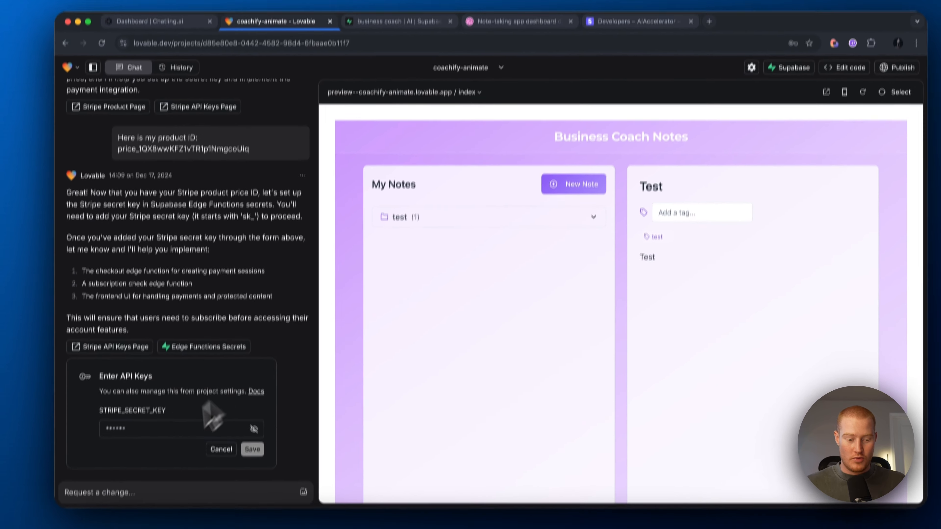
Step: Paste the Stripe secret key into the STRIPE_SECRET_KEY field and save it
left_click(163, 426)
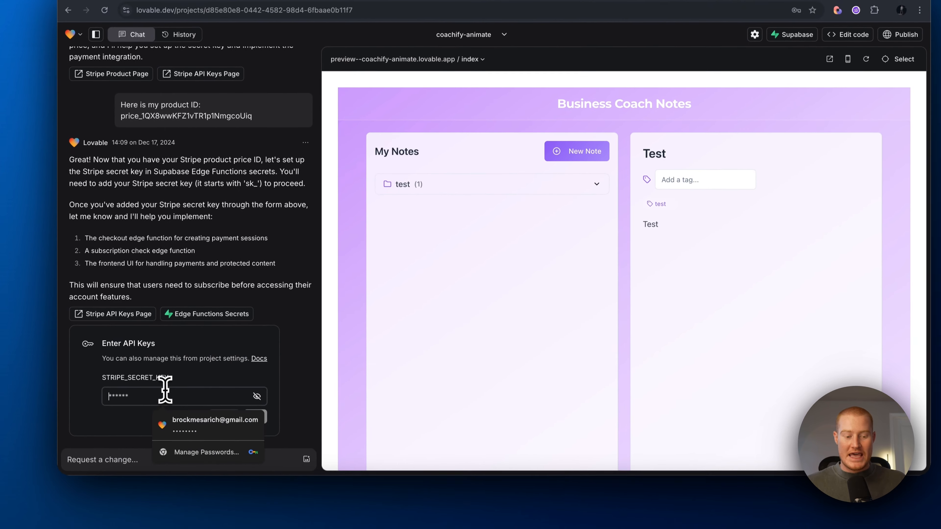
left_click(85, 456)
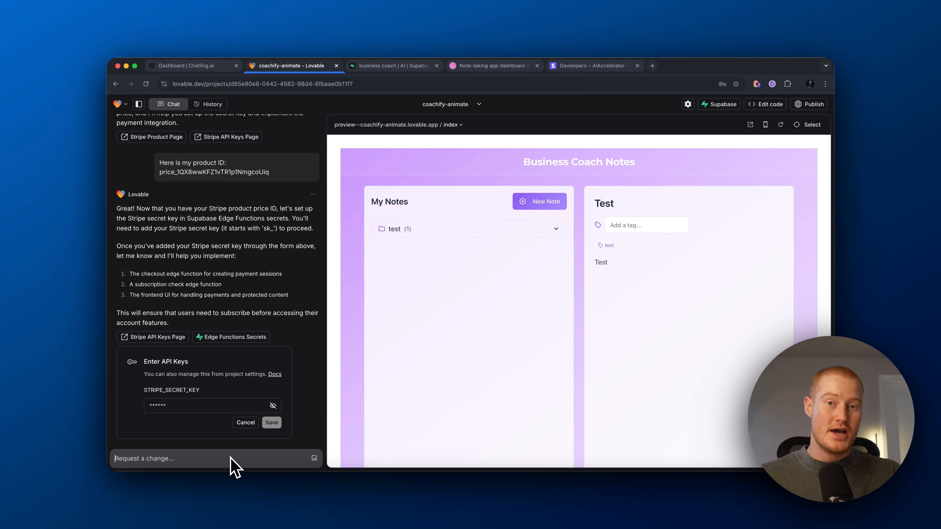
left_click(192, 404)
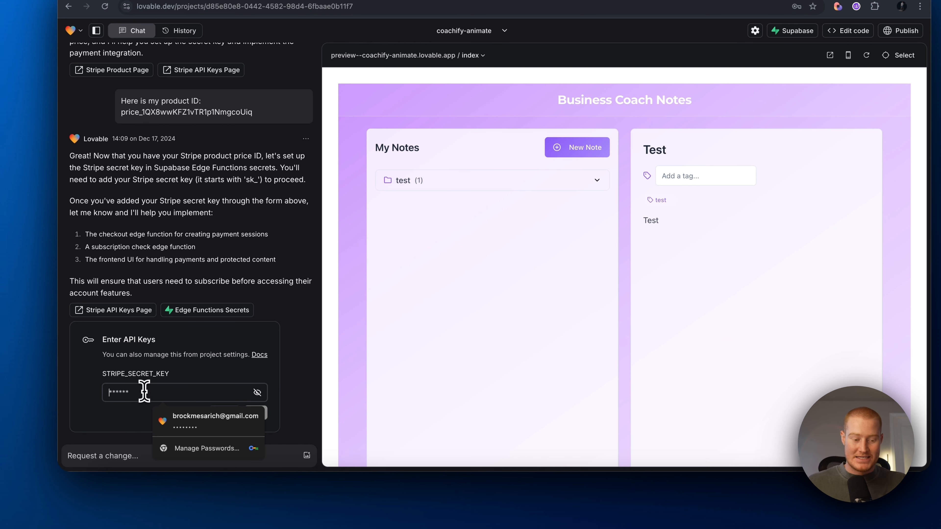
key("super+v")
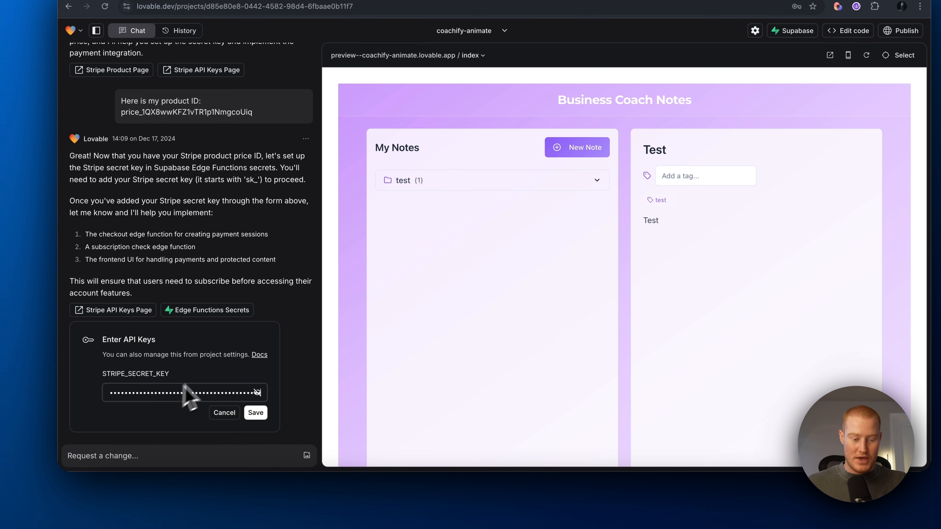
left_click(256, 414)
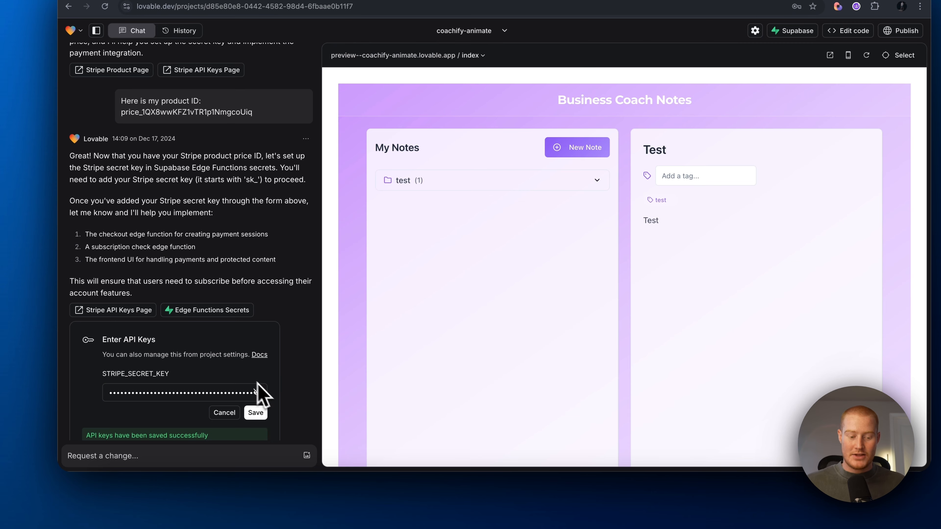
scroll(189, 378, "down", 2)
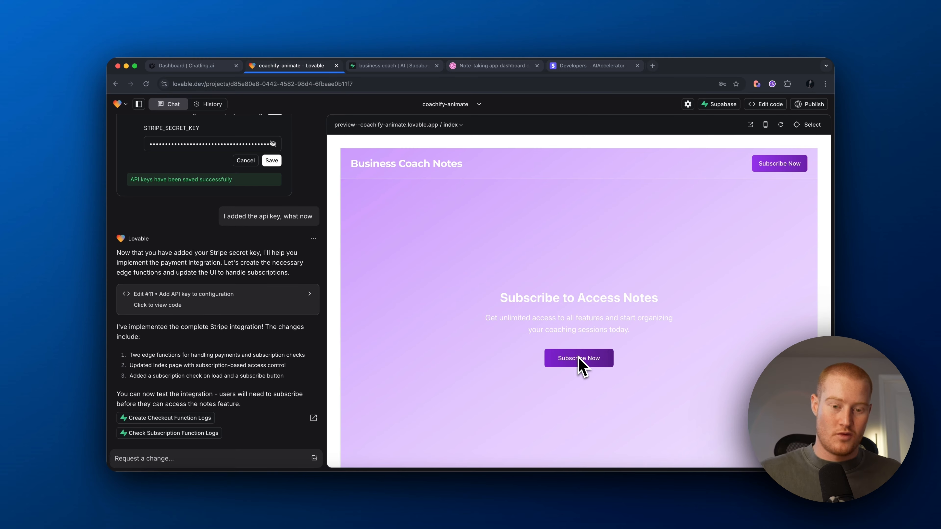
Step: Publish the app and deploy it to coachify-animate.lovable.app
left_click(809, 104)
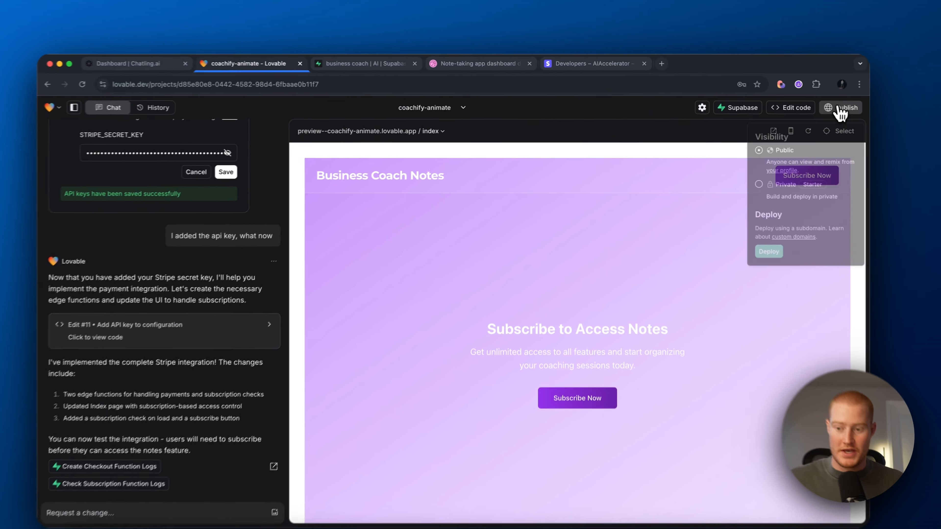
left_click(749, 236)
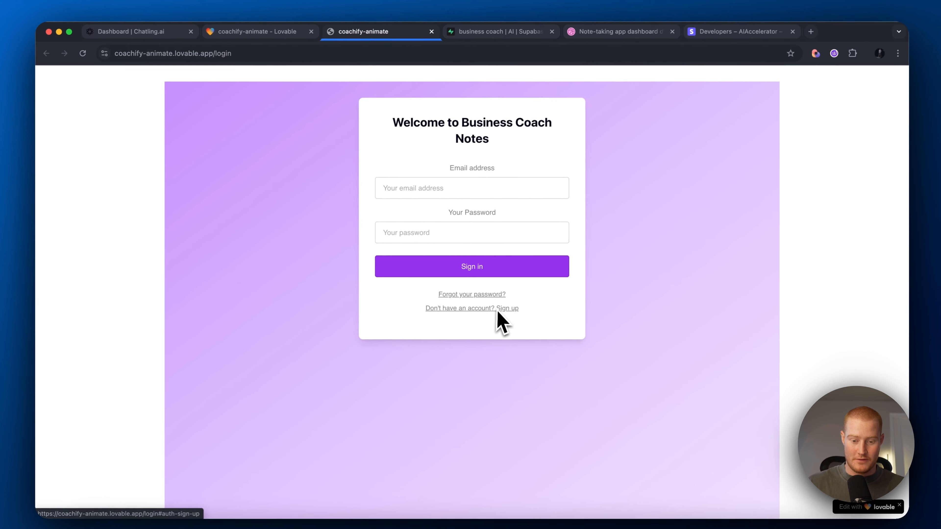
Step: Sign up with the autofilled e-mail address and start the subscription checkout
left_click(517, 337)
left_click(472, 191)
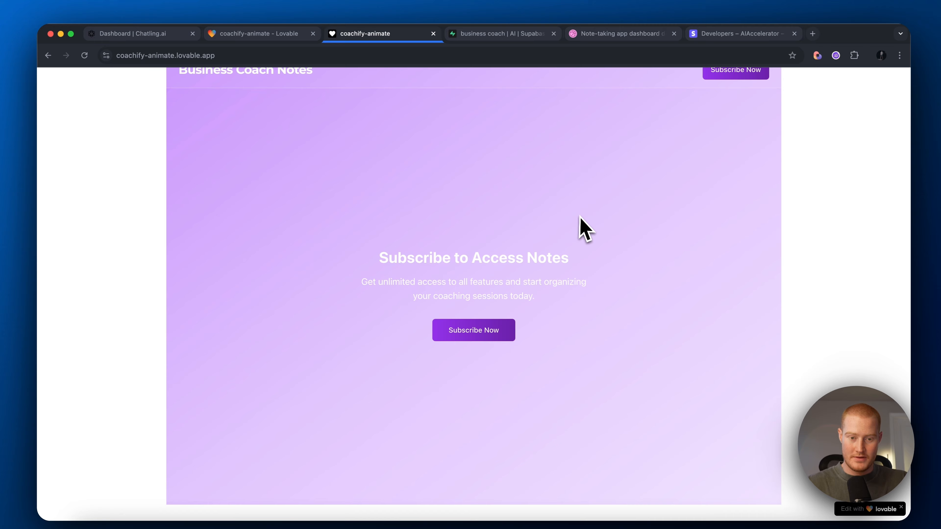
left_click(474, 330)
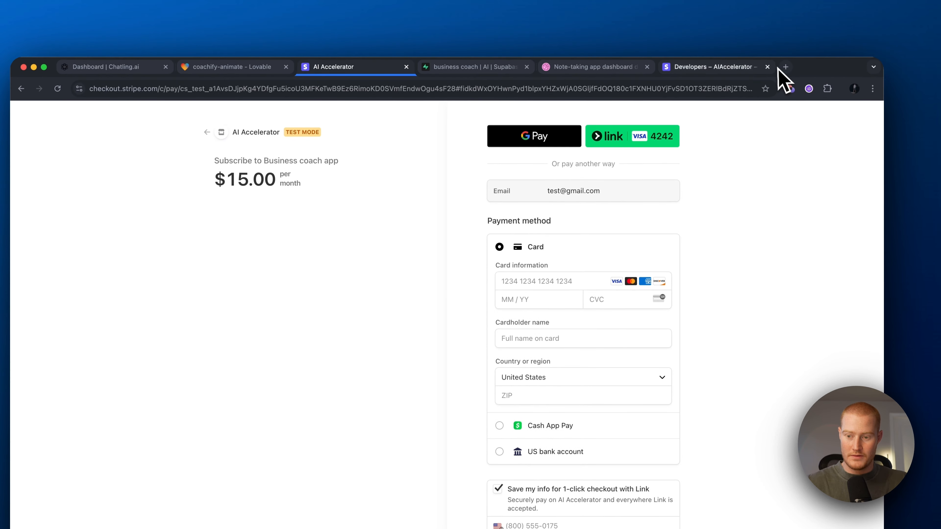
Step: Pay the $15.00 monthly subscription by card with Stripe test card 4242…, adding a phone number
left_click(712, 67)
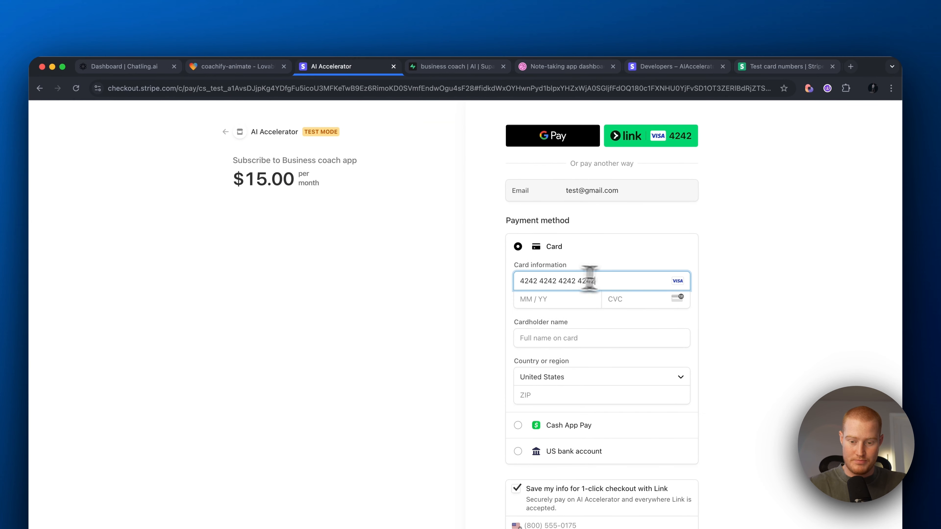
left_click(752, 67)
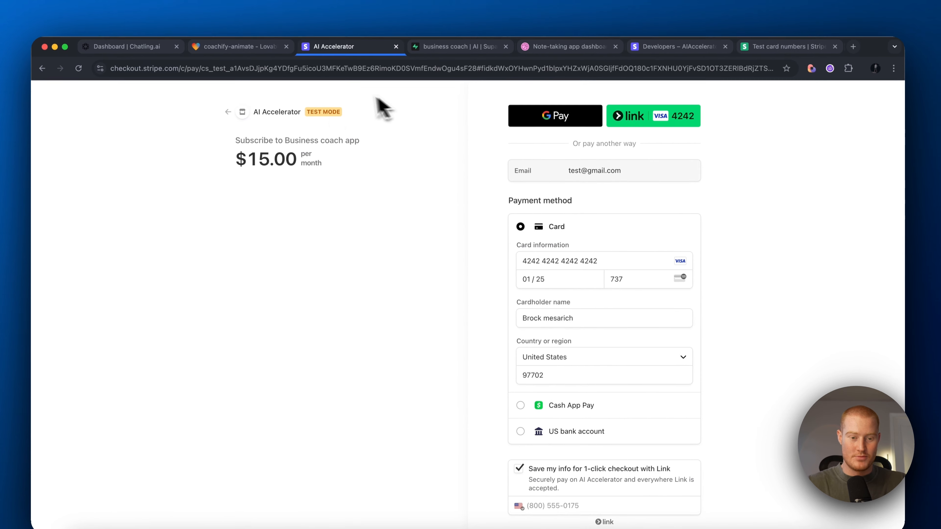
scroll(562, 316, "down", 5)
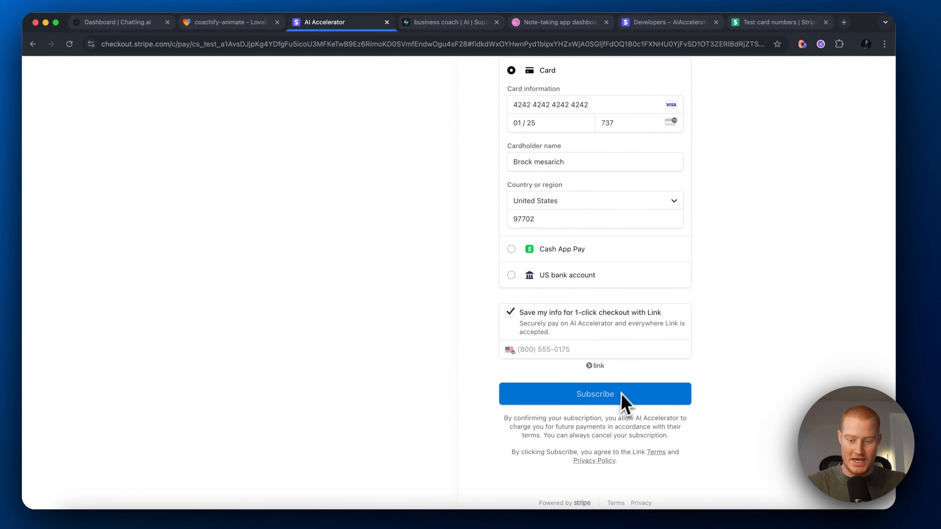
scroll(530, 267, "up", 3)
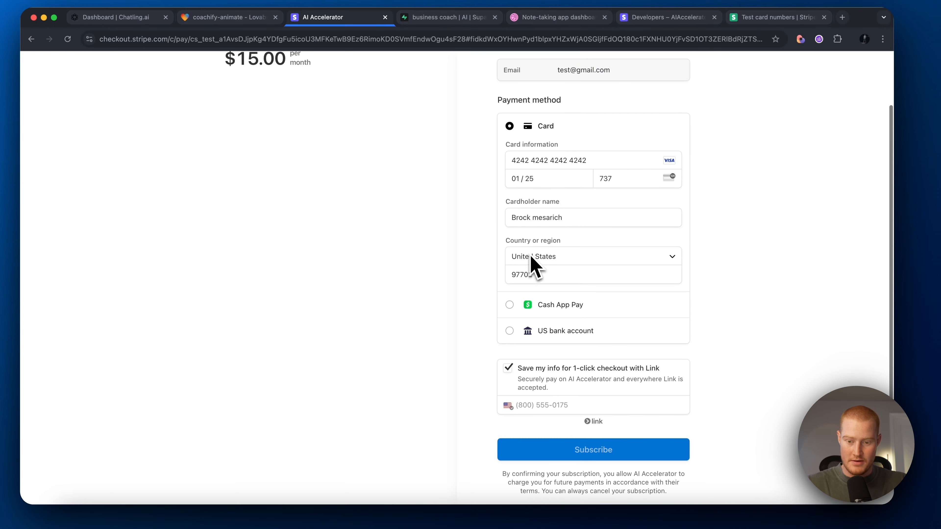
scroll(531, 266, "down", 2)
left_click(602, 395)
left_click(601, 357)
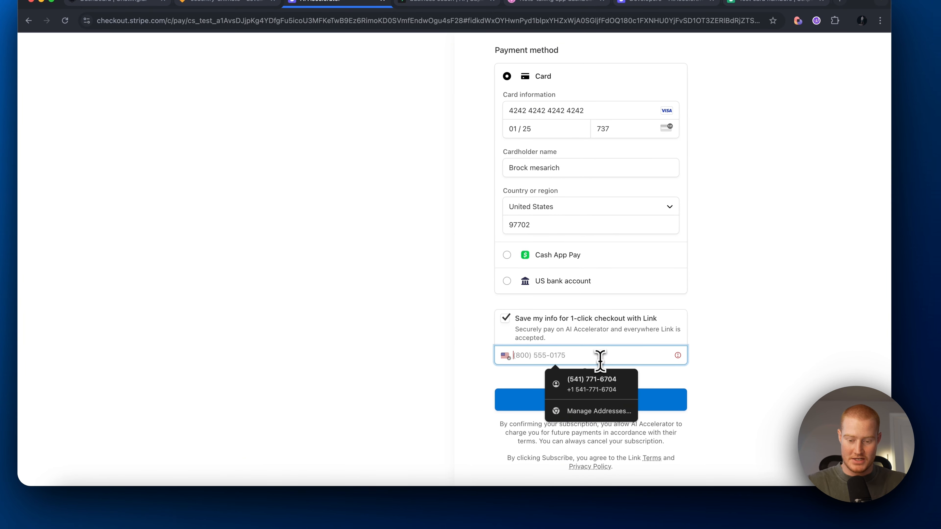
key("Return")
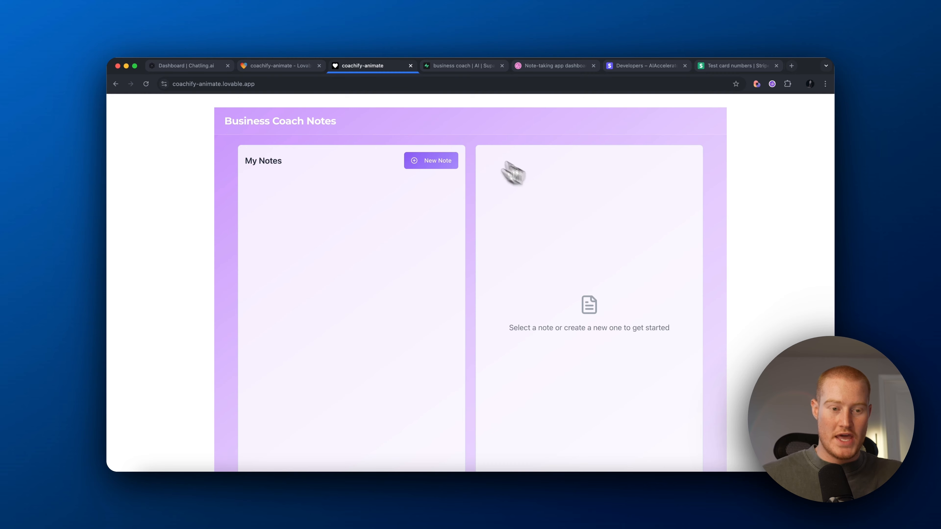
Step: Create a New Coaching Session note and tag it 'test'
scroll(382, 165, "down", 1)
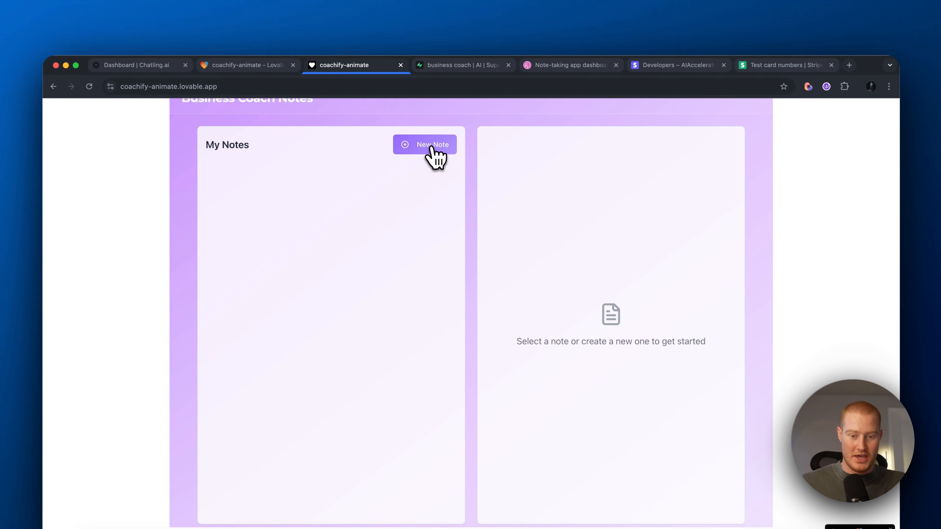
left_click(432, 147)
left_click(529, 173)
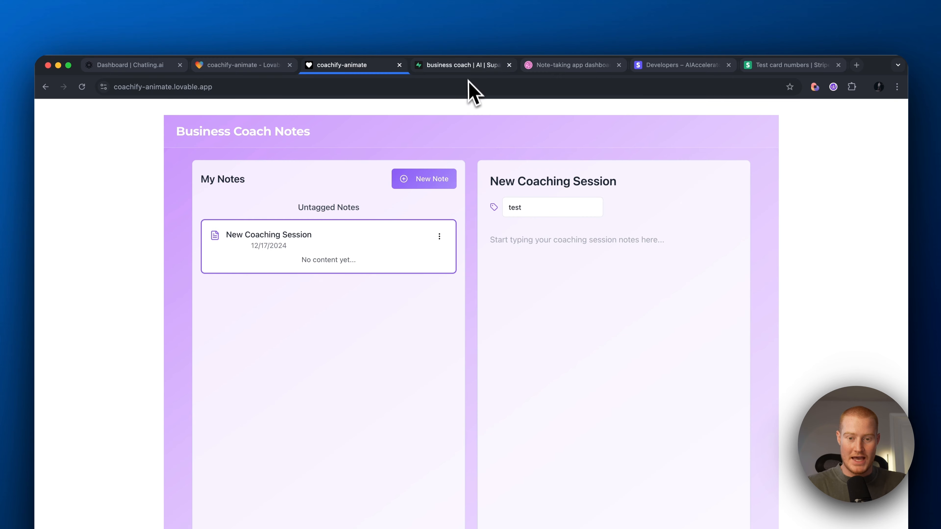
left_click(630, 66)
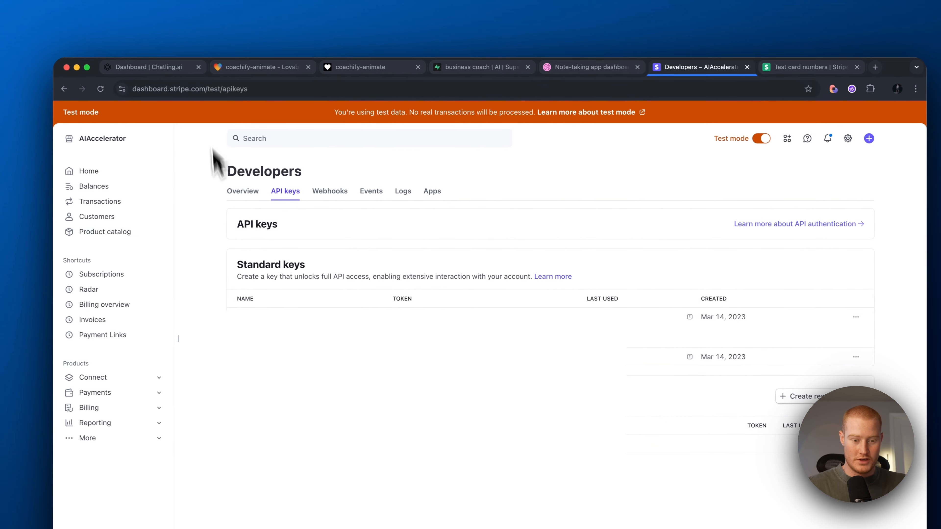
Step: Check Stripe's home overview for 1 successful payment and the $14.26 USD balance
left_click(108, 173)
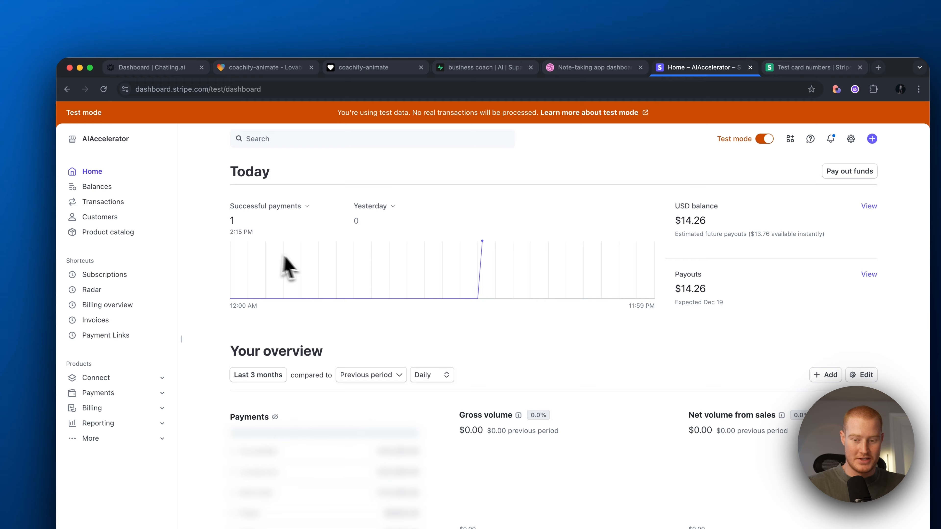
left_click_drag(707, 221, 674, 220)
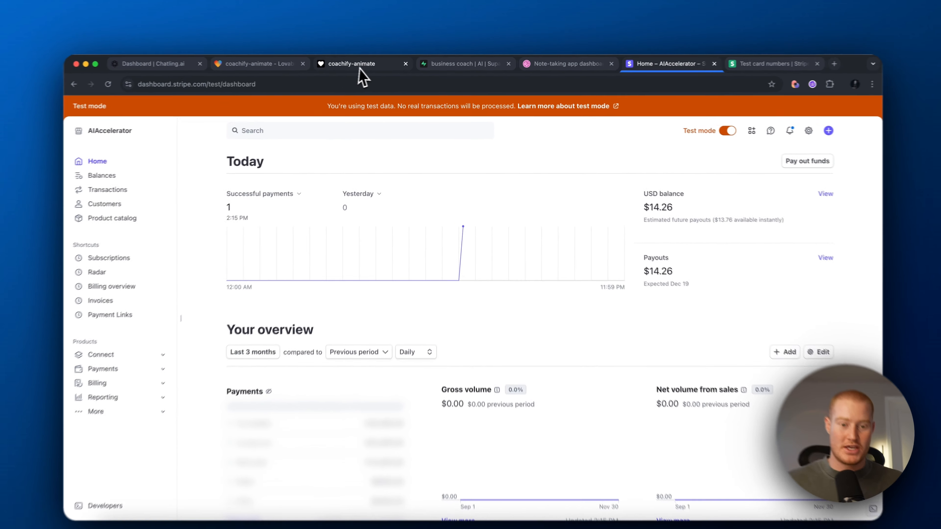
left_click(362, 65)
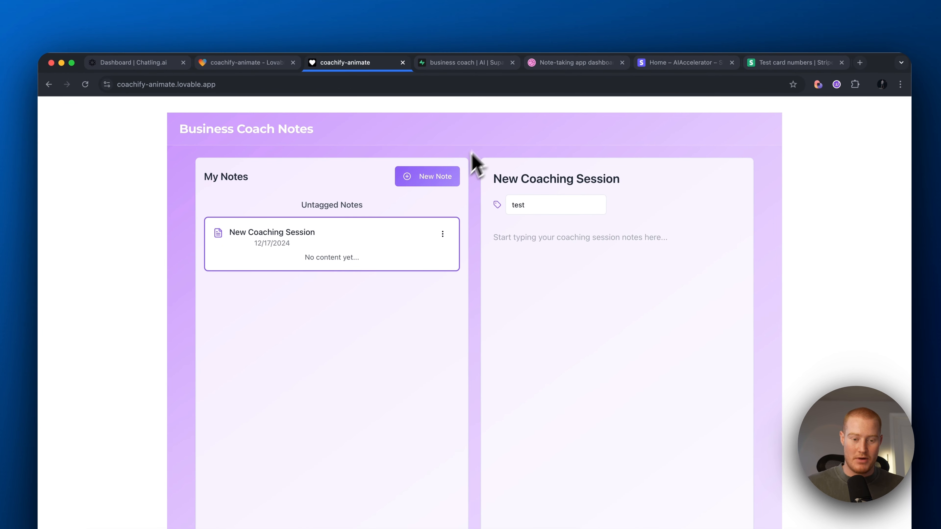
scroll(494, 299, "down", 2)
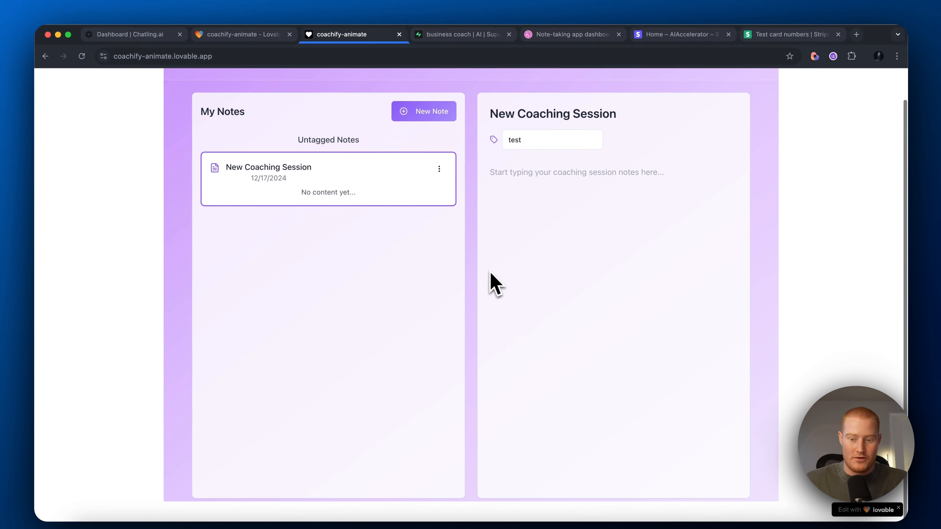
scroll(474, 274, "up", 2)
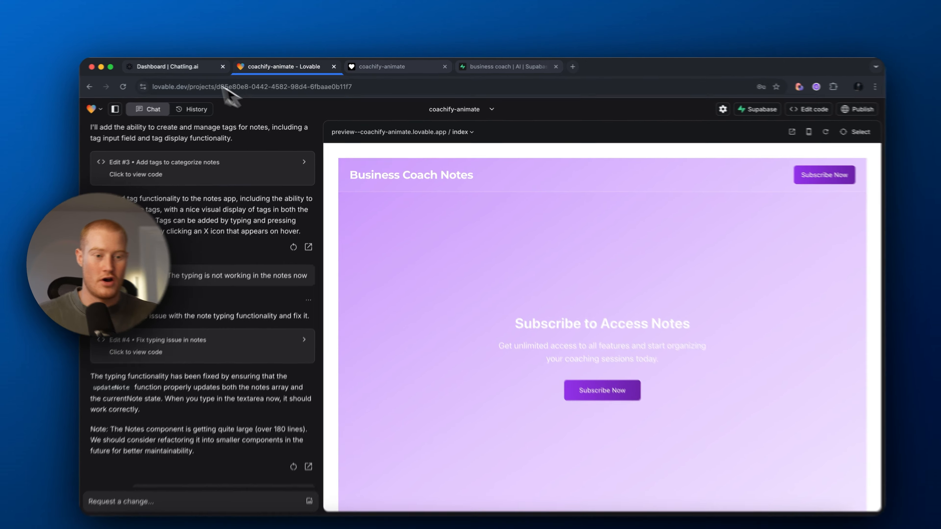
Step: Copy the Floating Chat embed code from Chatling's Website widget page
left_click(186, 66)
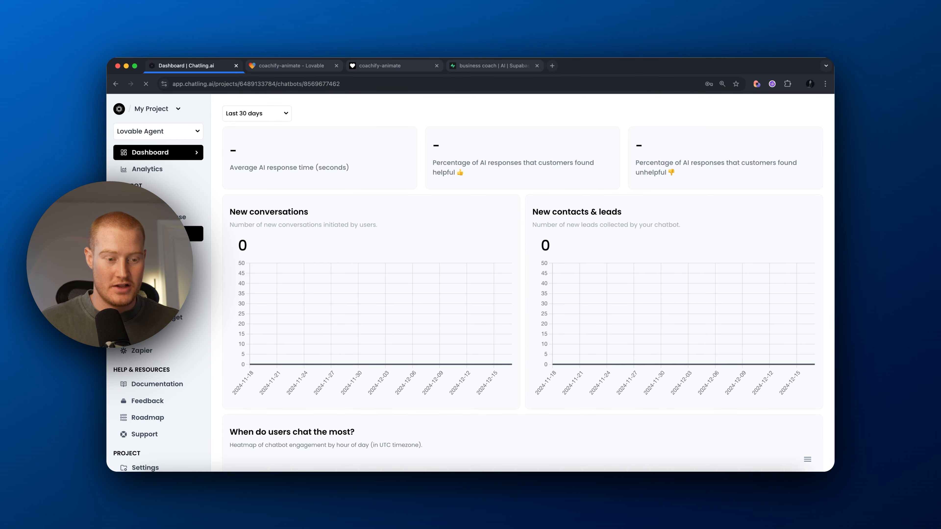
scroll(174, 241, "down", 2)
scroll(175, 269, "up", 1)
left_click(175, 268)
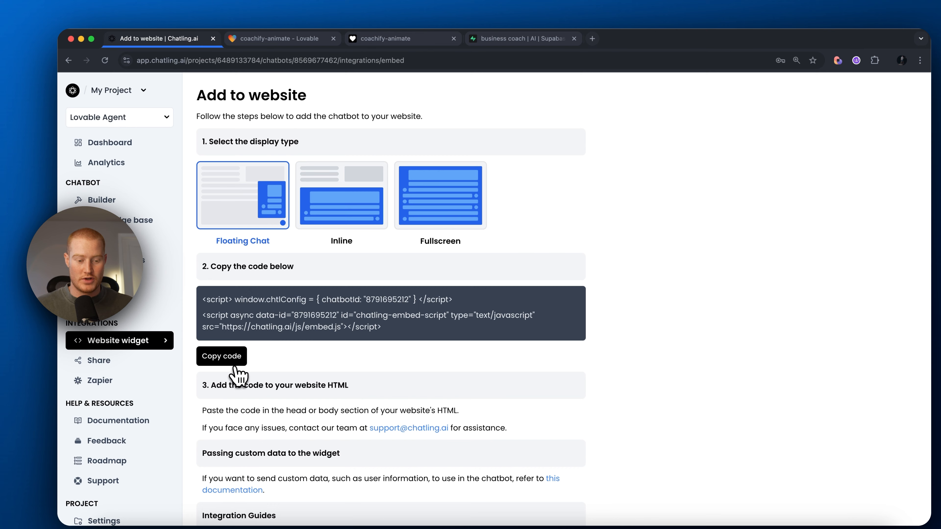
left_click(234, 362)
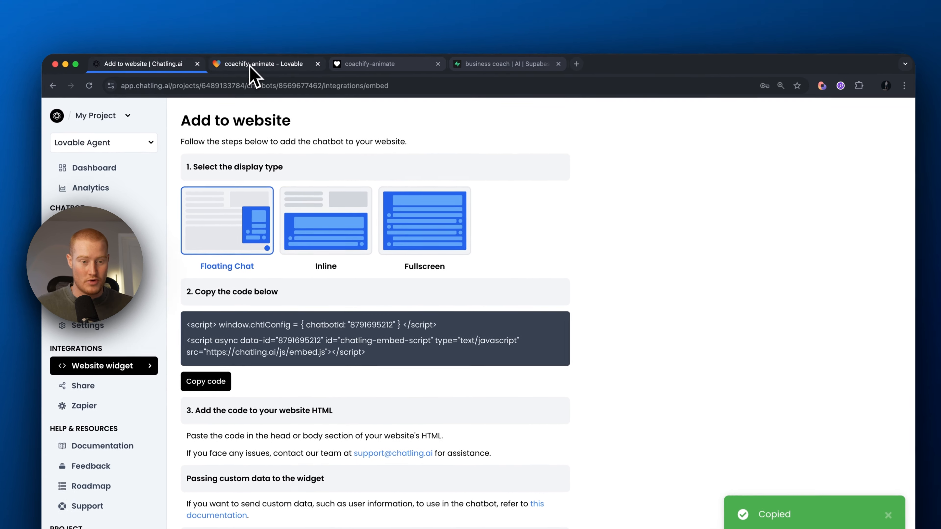
left_click(278, 38)
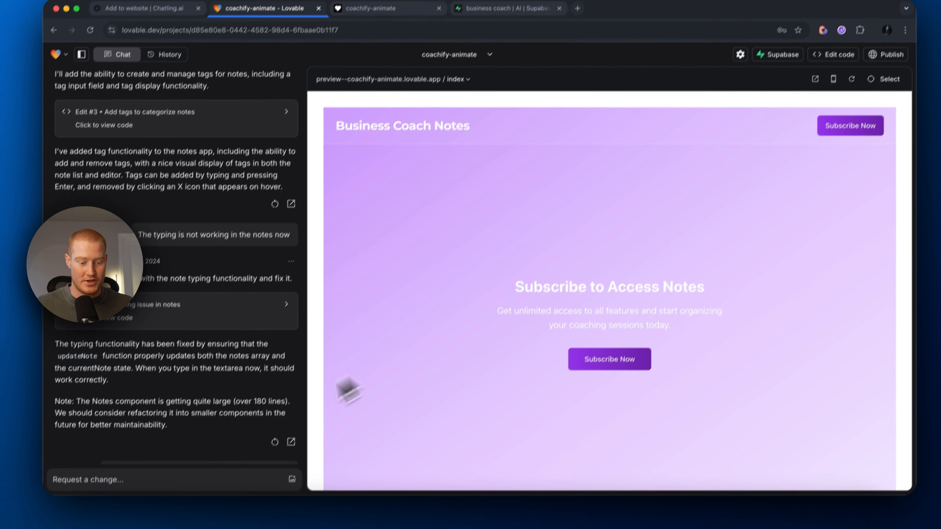
Step: Ask Lovable to embed the pasted Chatling script so it loads only for paid subscribers
scroll(230, 360, "down", 20)
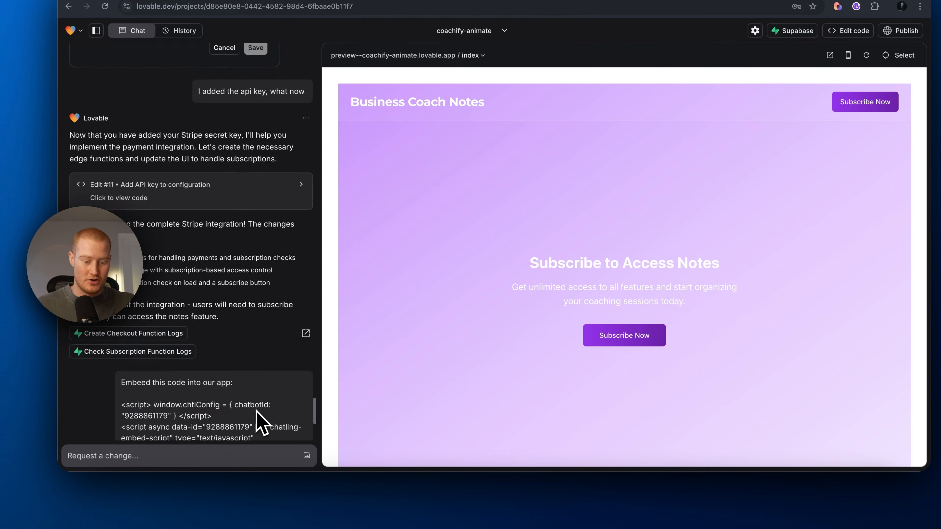
scroll(256, 411, "up", 15)
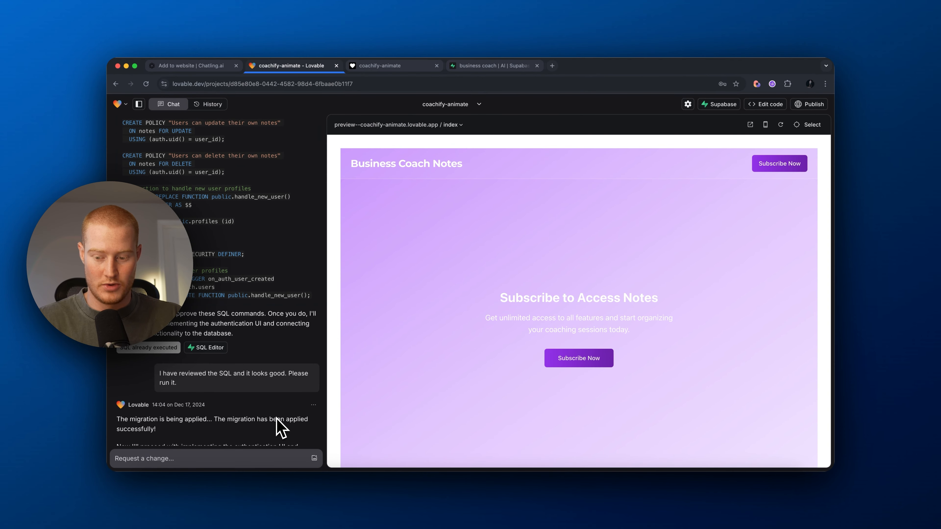
type("embee")
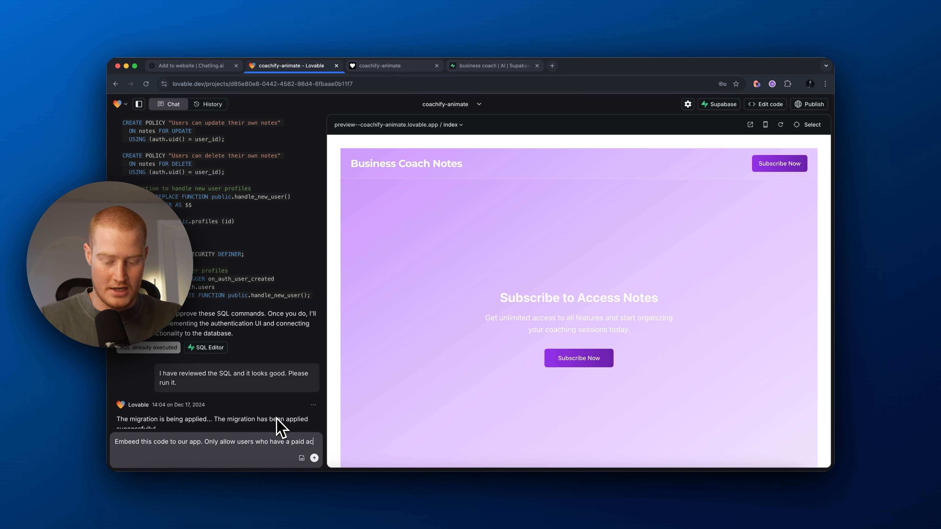
type("count")
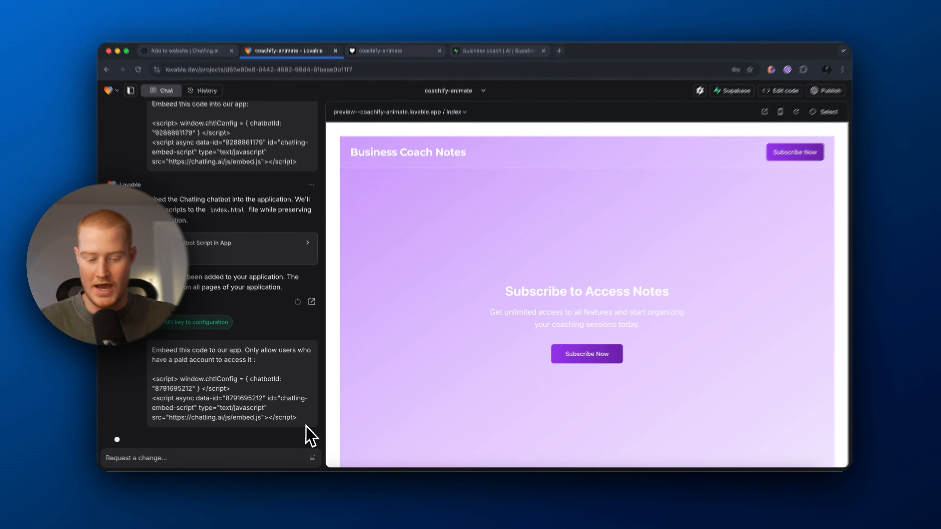
left_click_drag(316, 435, 318, 379)
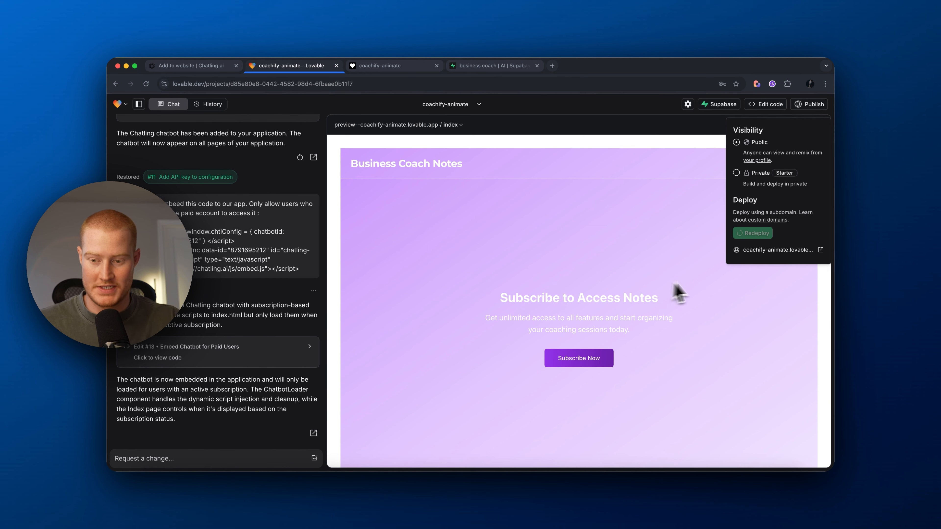
Step: Load the published app in a private window and sign in with a test account
left_click(389, 69)
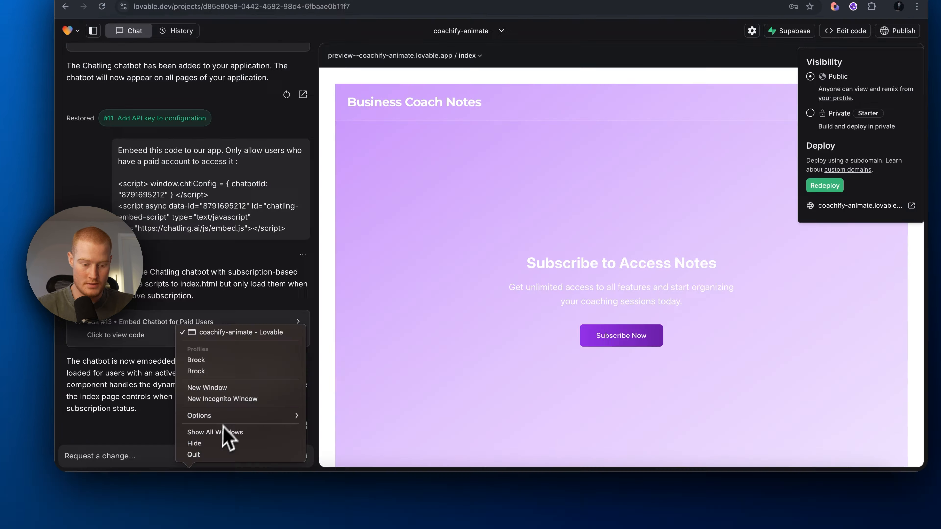
left_click(210, 398)
key("super+v")
key("Return")
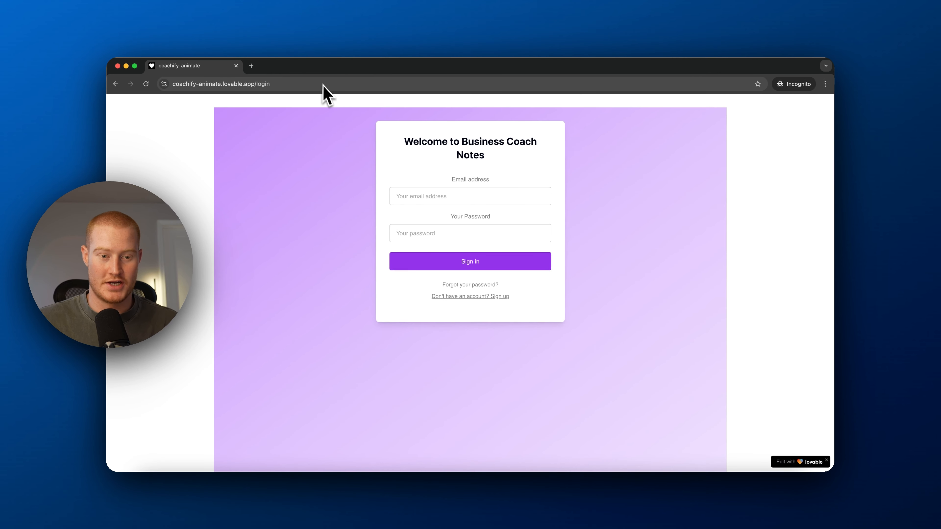
left_click(450, 192)
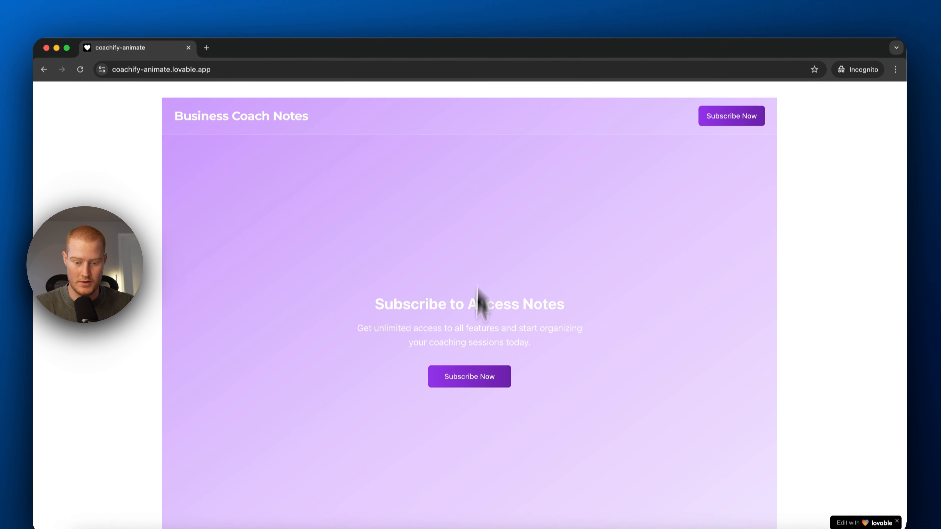
Step: Start the $15.00/month subscription checkout and fill in the Stripe test card details
scroll(485, 297, "down", 2)
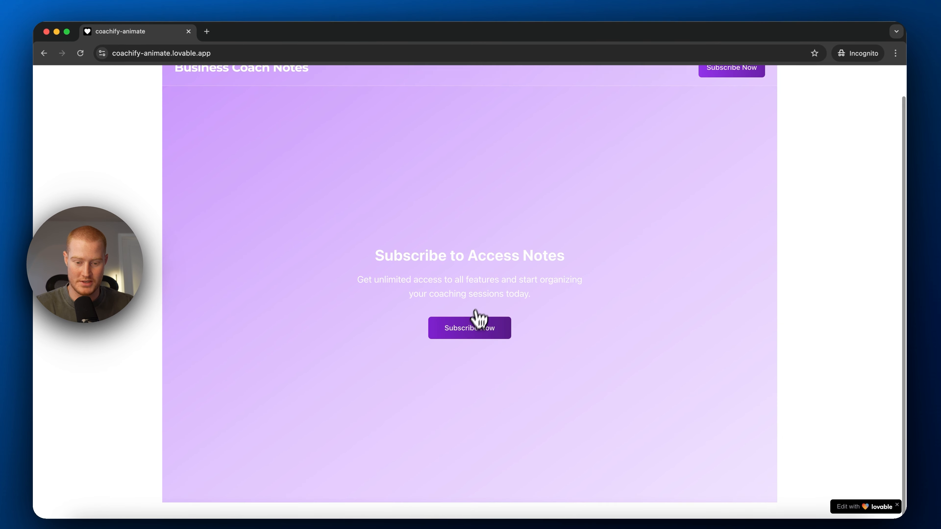
left_click(466, 321)
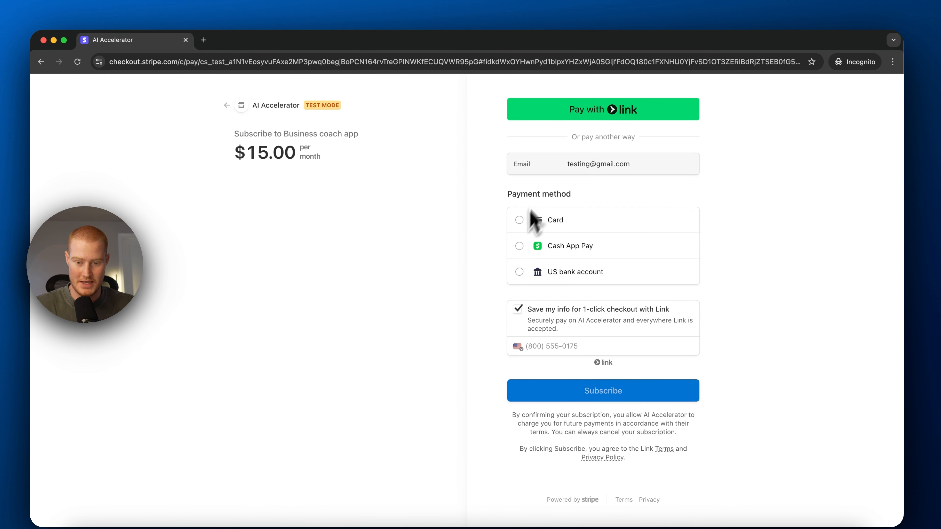
left_click(521, 220)
left_click(557, 253)
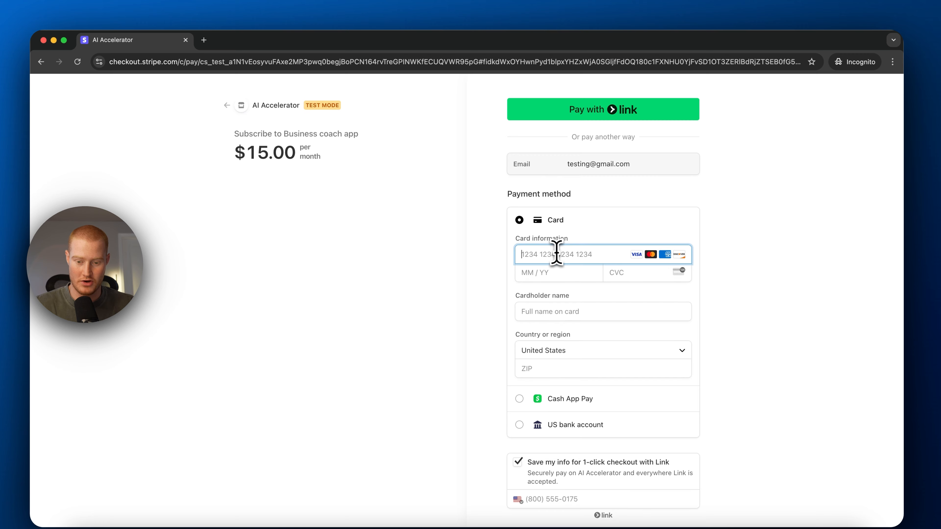
left_click(619, 357)
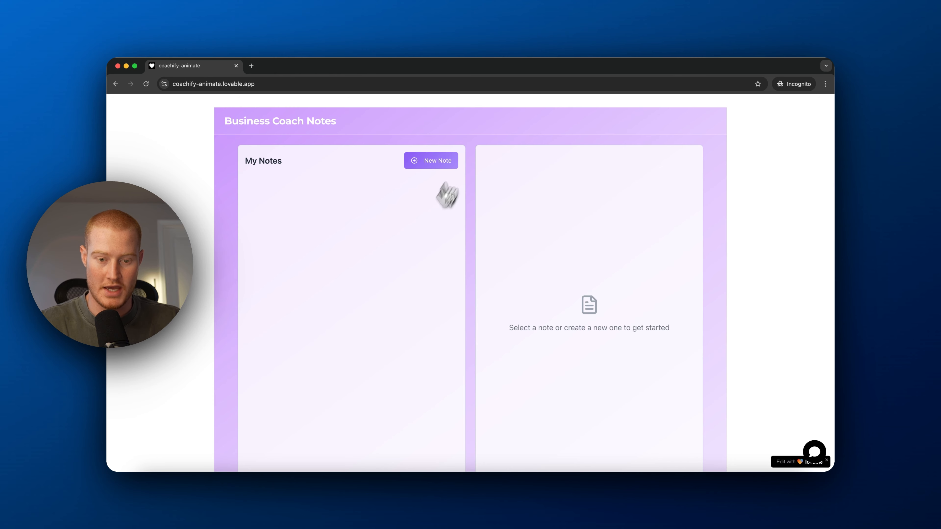
Step: Create a new coaching note, open the support chatbot and send it your name
left_click(431, 161)
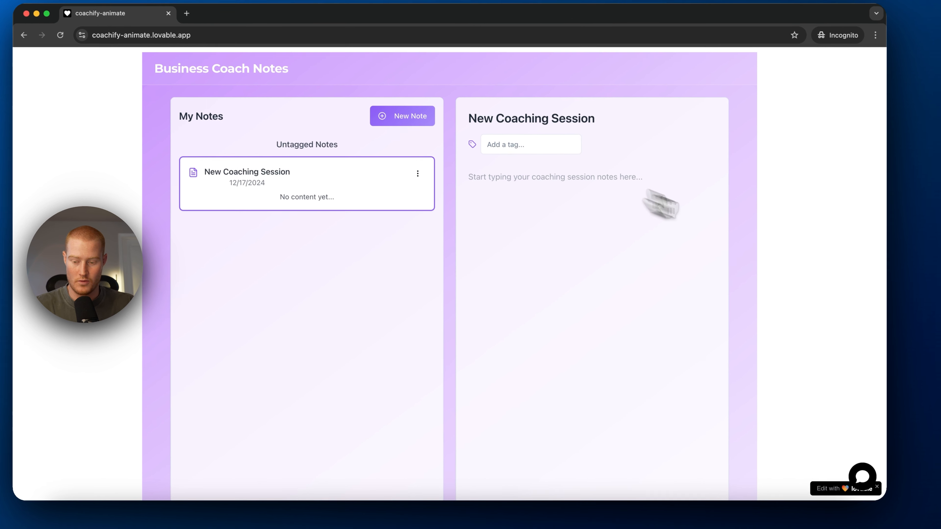
left_click(862, 476)
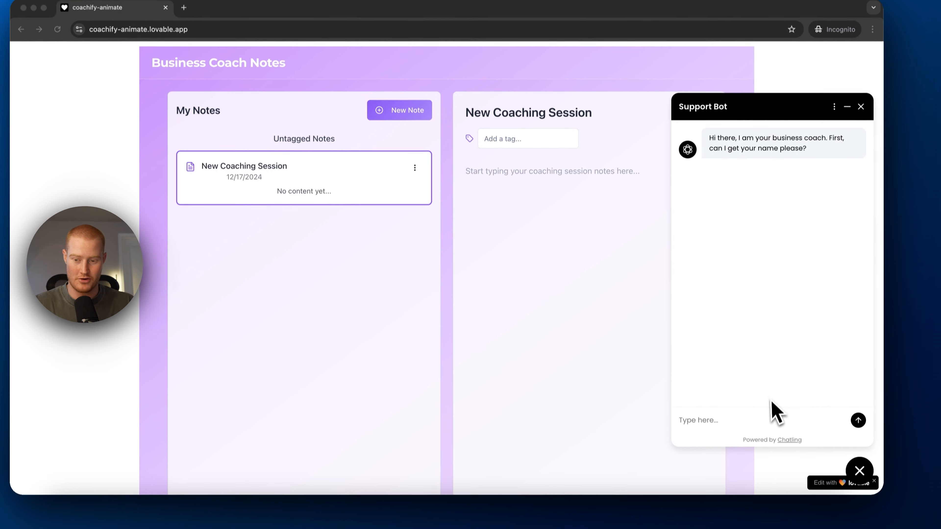
left_click(737, 429)
type("brock")
key("Return")
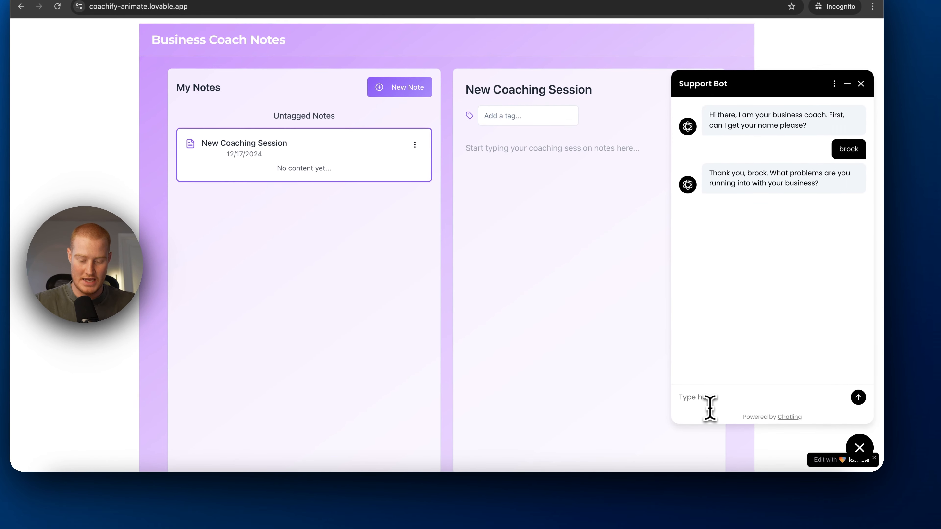
Step: Ask the Support Bot for help with the sales process for selling AI agents
type("I need help with the sales process, can you help me? I sell AI agents and implement AI solutions for business")
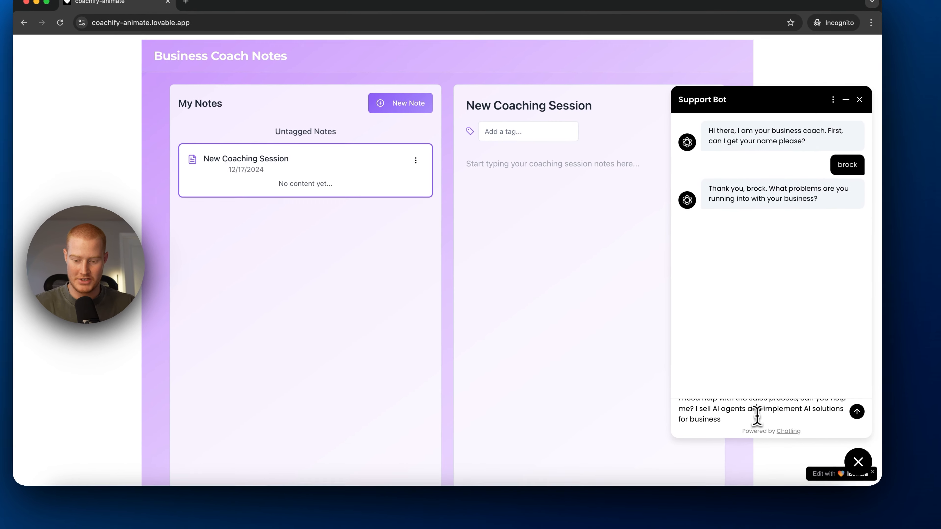
scroll(756, 416, "up", 2)
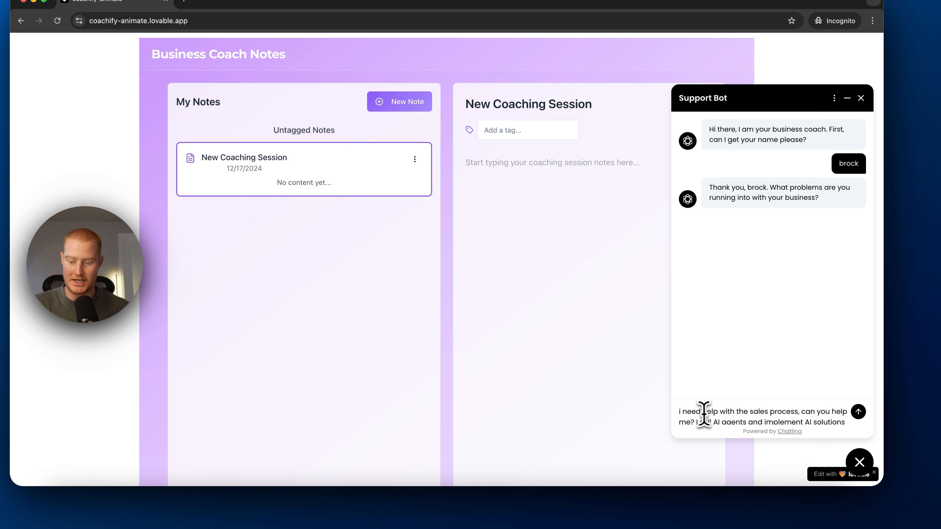
left_click_drag(684, 413, 760, 433)
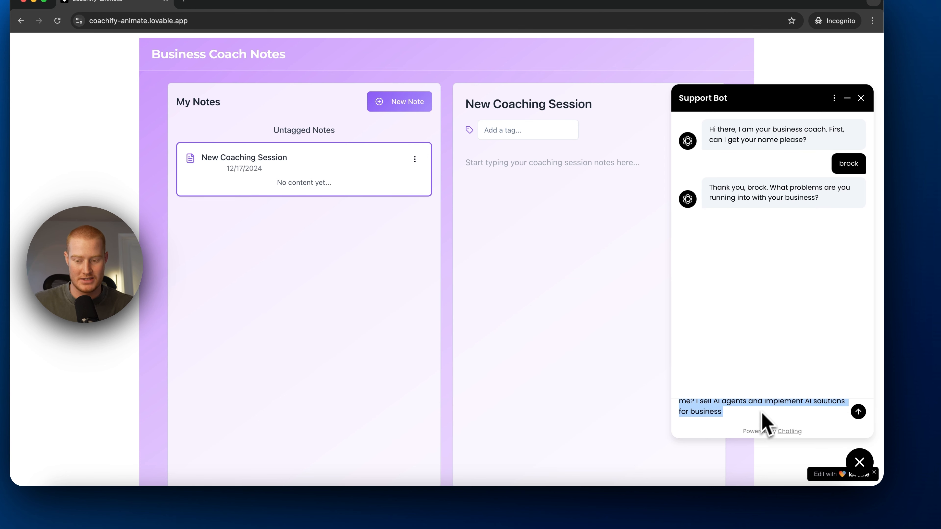
left_click(858, 414)
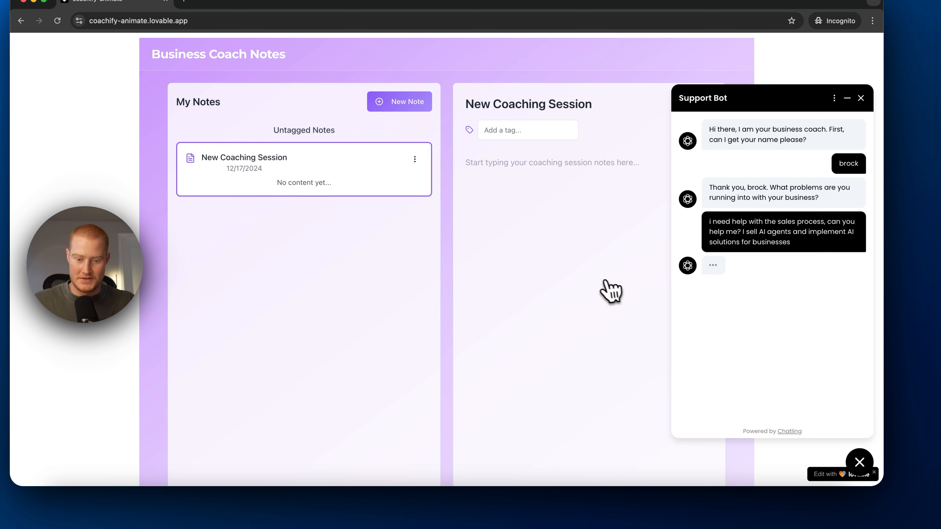
Step: Clear the note's 'New Coaching Session' title
triple_click(518, 107)
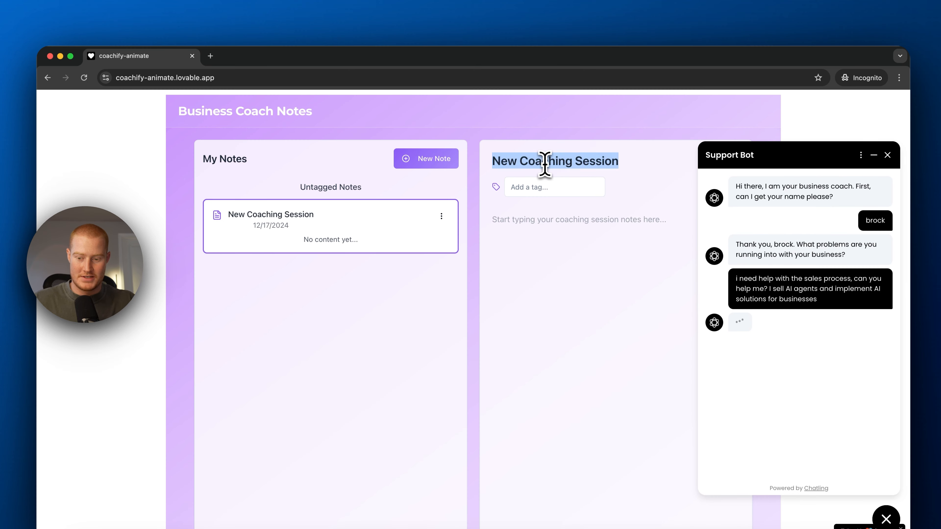
key("Right")
key("super+BackSpace")
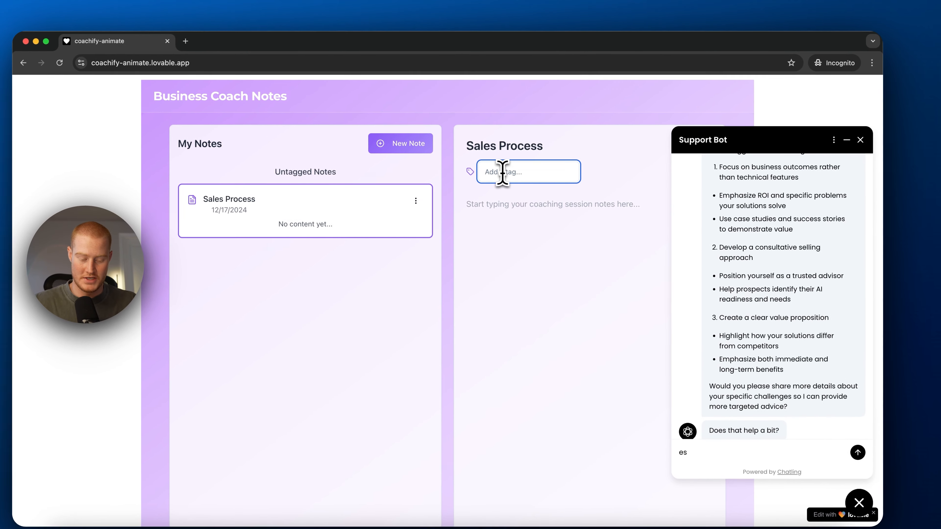
Step: Title the note Sales Process and paste the chatbot's sales suggestions into its body
type("Sales")
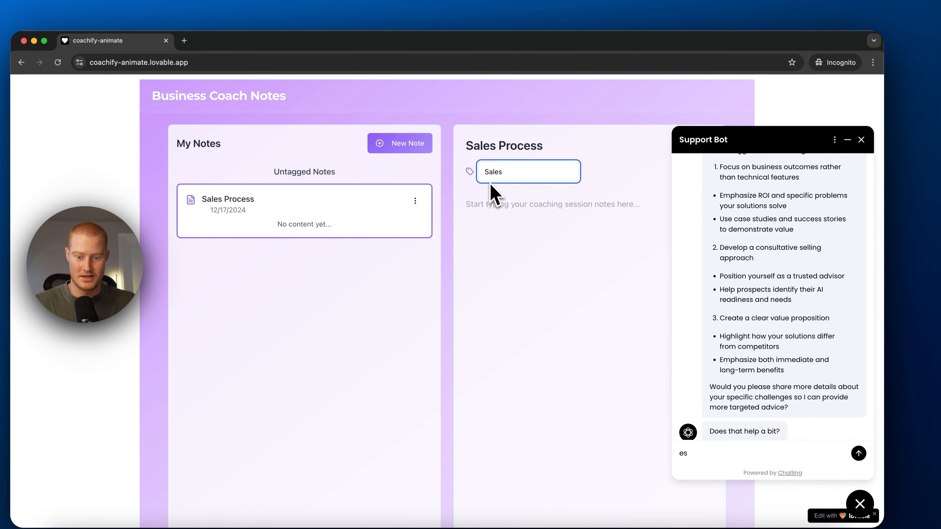
scroll(750, 237, "up", 3)
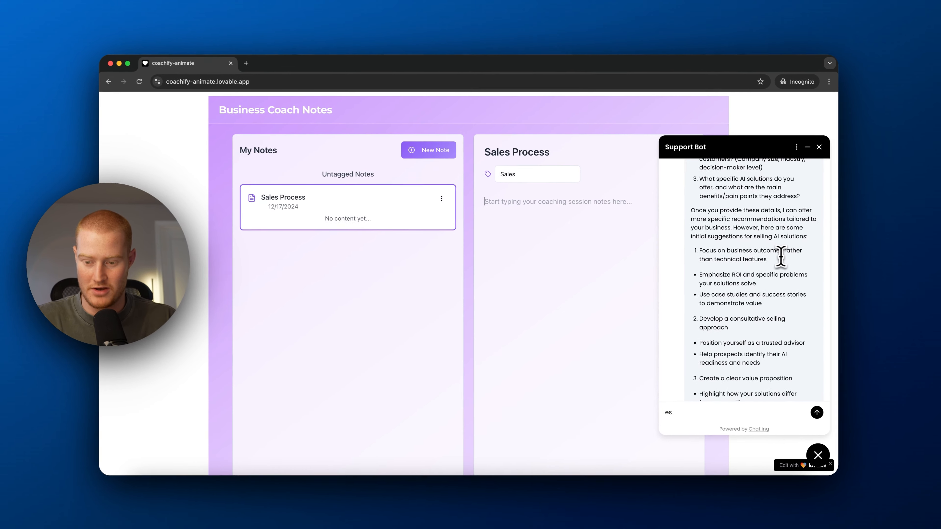
scroll(741, 255, "down", 2)
scroll(746, 242, "down", 3)
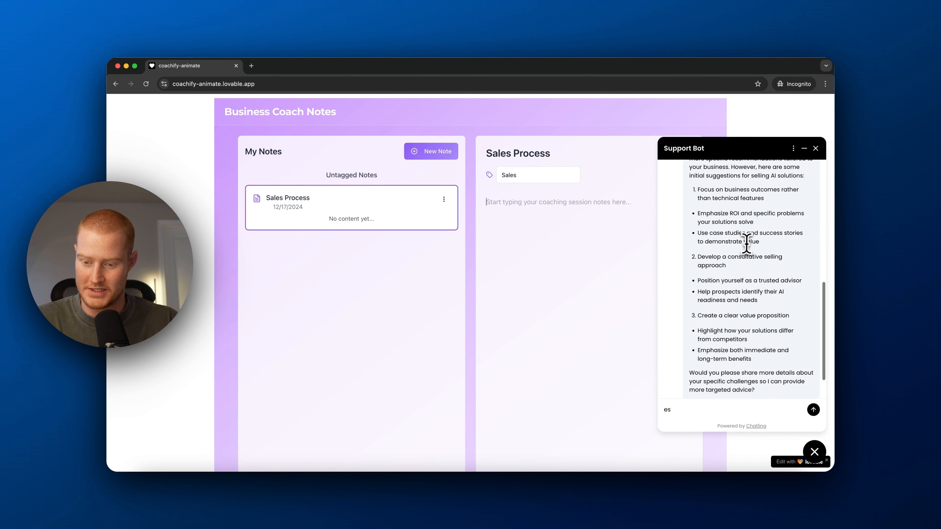
scroll(749, 245, "up", 5)
scroll(746, 243, "up", 3)
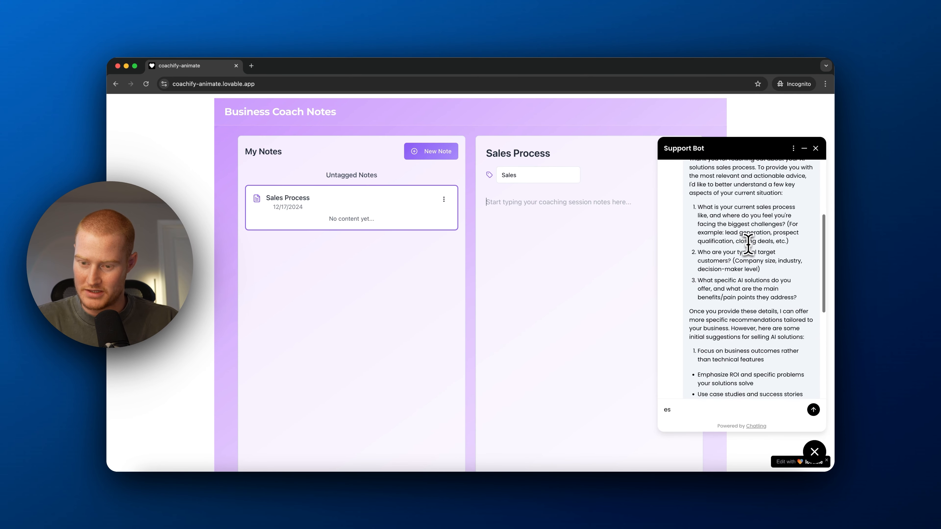
scroll(741, 241, "down", 4)
left_click_drag(698, 275, 821, 315)
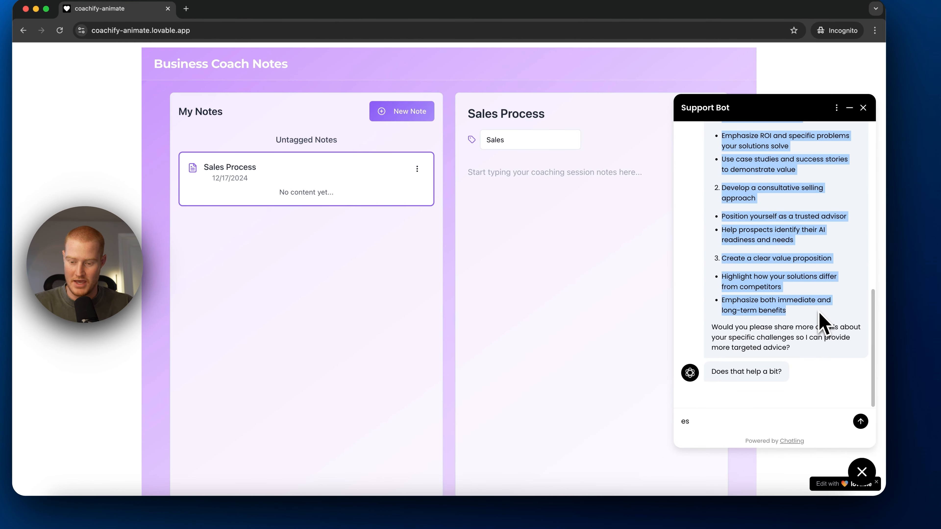
type("Focus on business outcomes rather than technical features Emphasize ROI and specific problems your solutions solve Use case studies and success stories to demonstrate value Develop a consultative selling approach Position yourself as a trusted advisor Help prospects identify their AI readiness and needs Create a clear value proposition Highlight how your solutions differ from competitors Emphasize both immediate and long-term benefits")
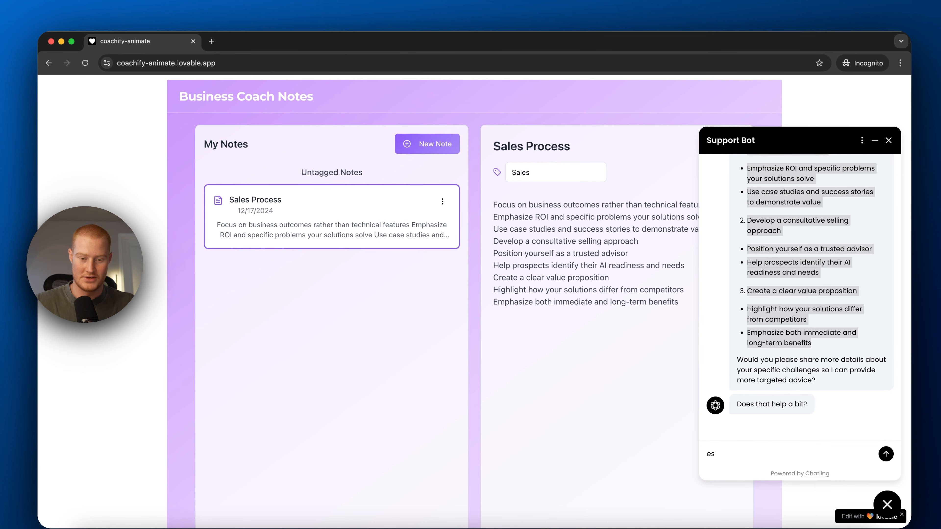
Step: Reopen the Sales Process note and end the support chat
left_click(422, 146)
left_click(437, 274)
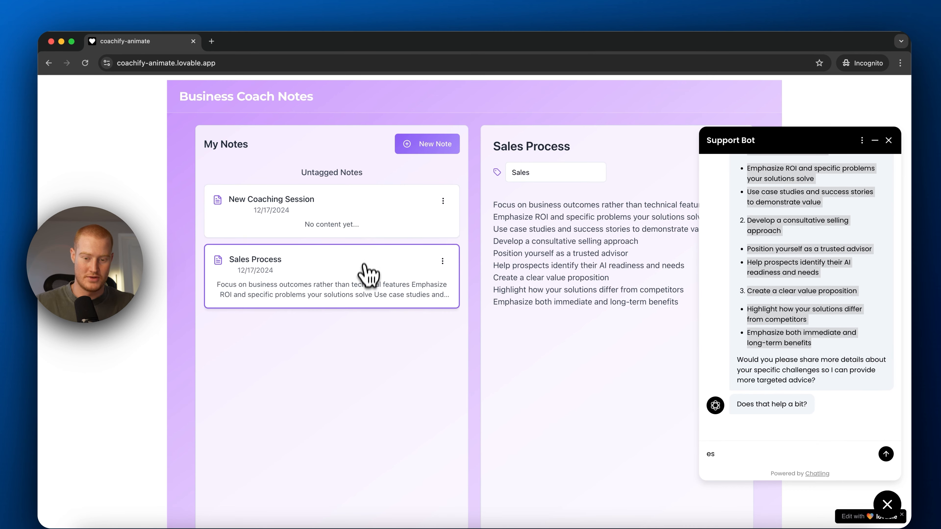
scroll(366, 275, "down", 1)
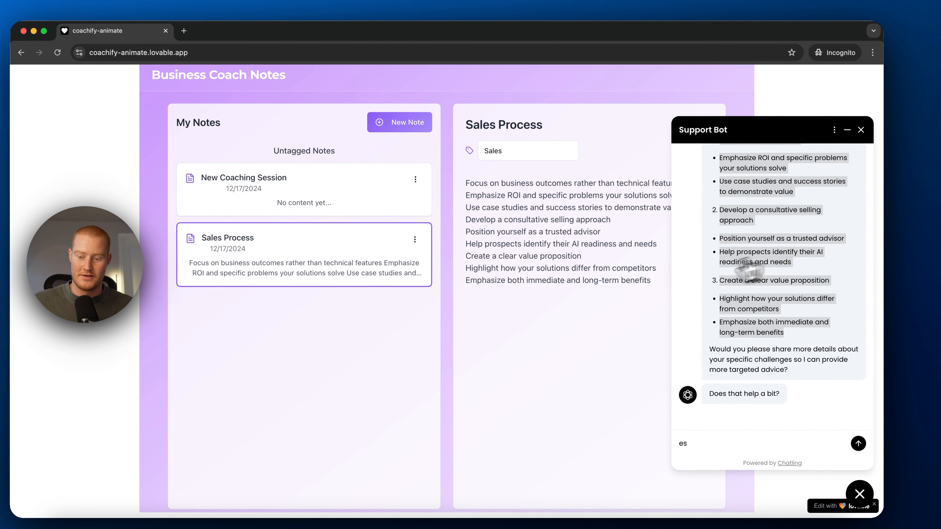
left_click(712, 288)
left_click(861, 129)
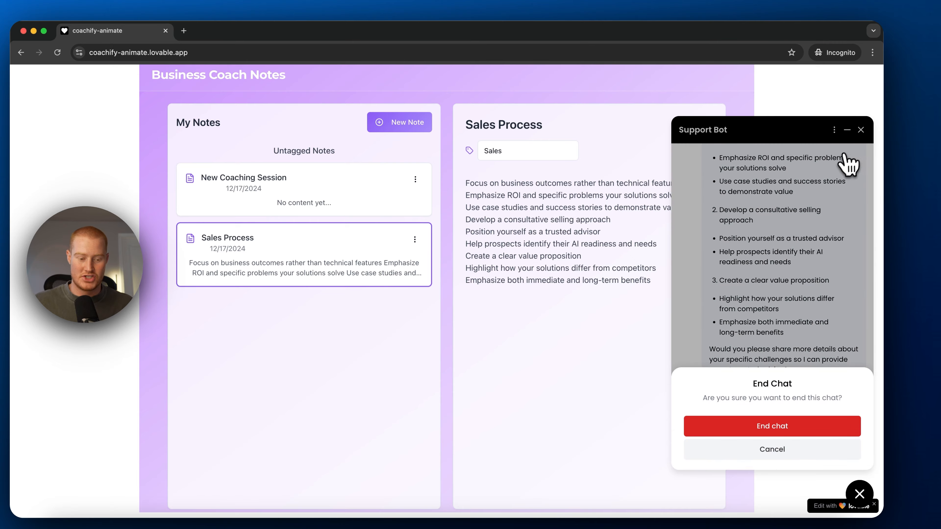
left_click(801, 428)
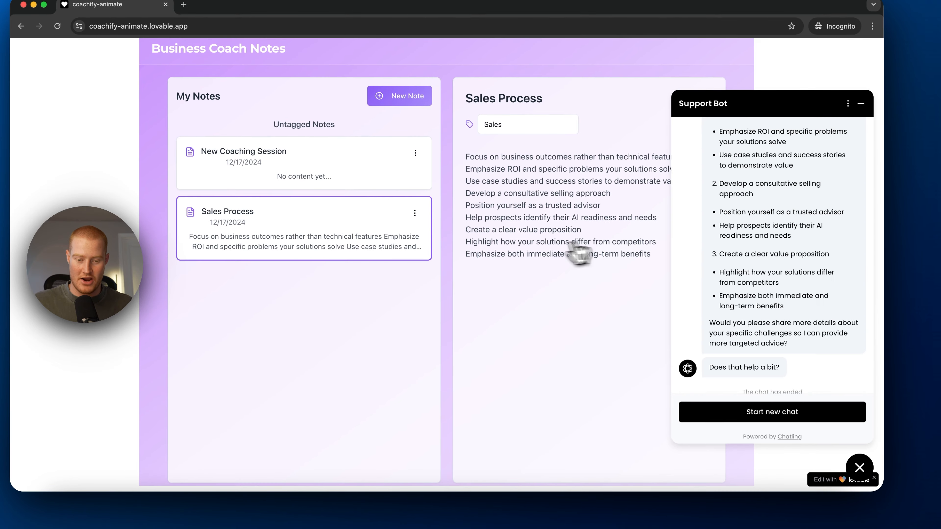